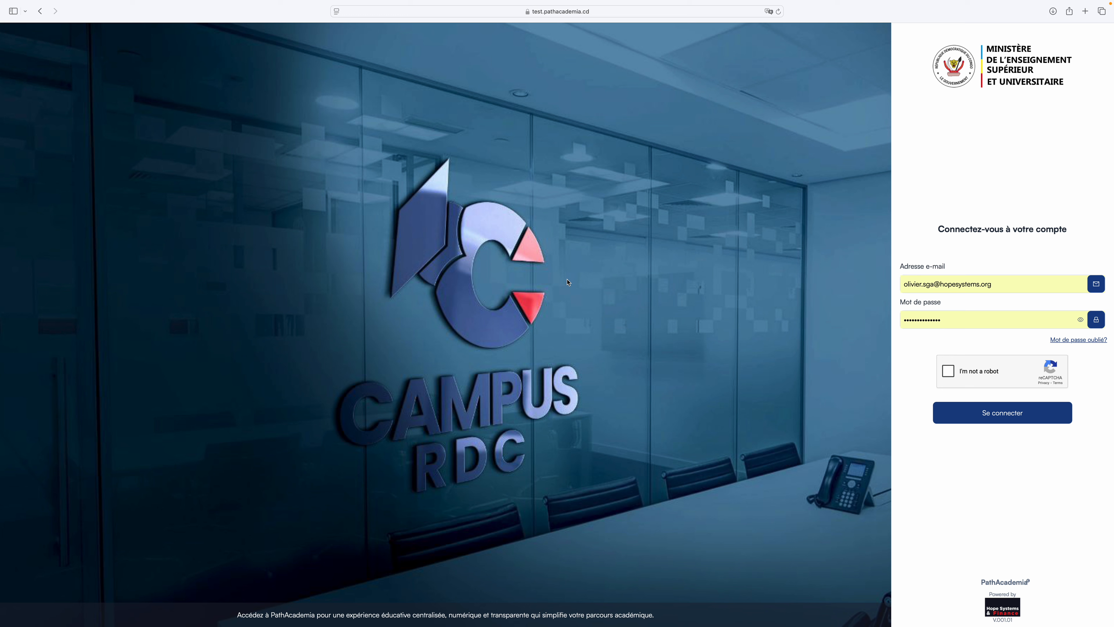
# Pass the reCAPTCHA by selecting the bus images, then sign in to PathAcademia.
pyautogui.click(948, 371)
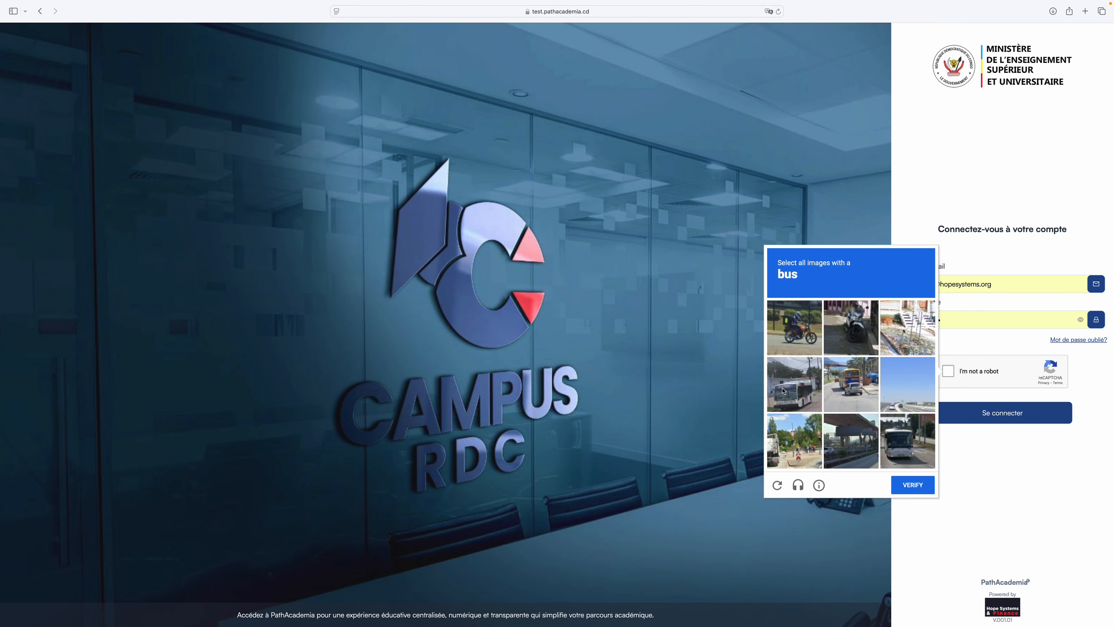
pyautogui.click(792, 388)
pyautogui.click(851, 387)
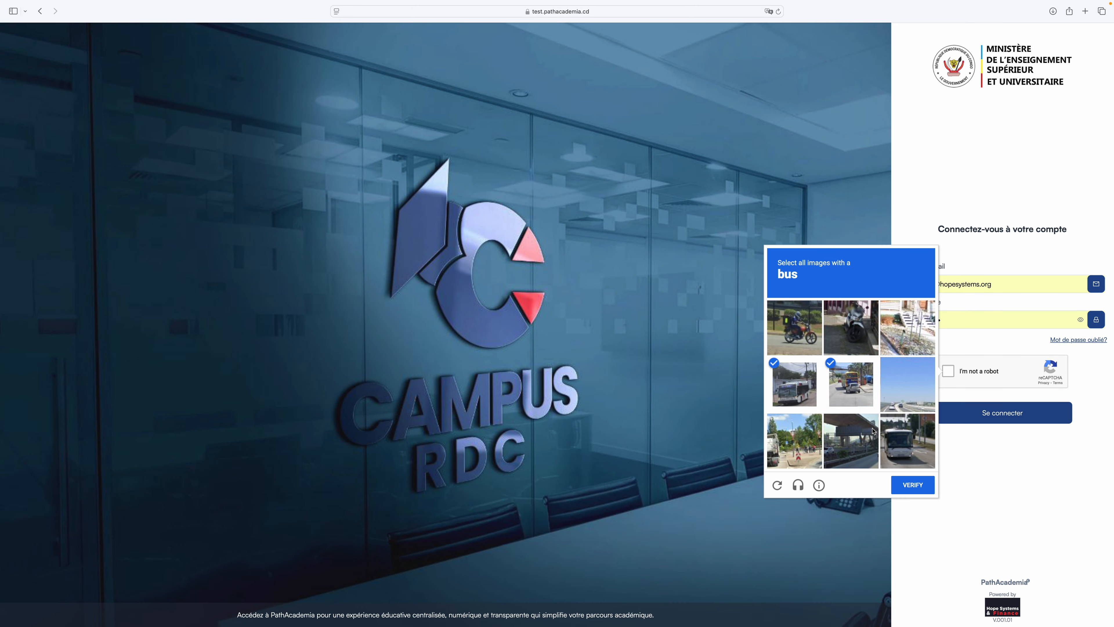
pyautogui.click(900, 444)
pyautogui.click(913, 485)
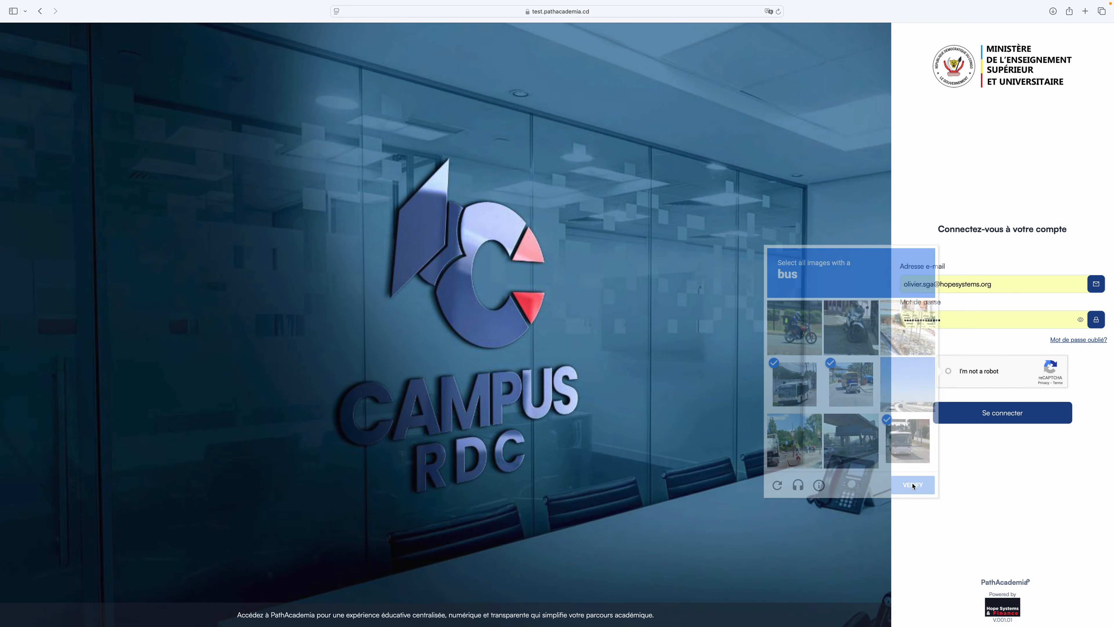
pyautogui.click(990, 419)
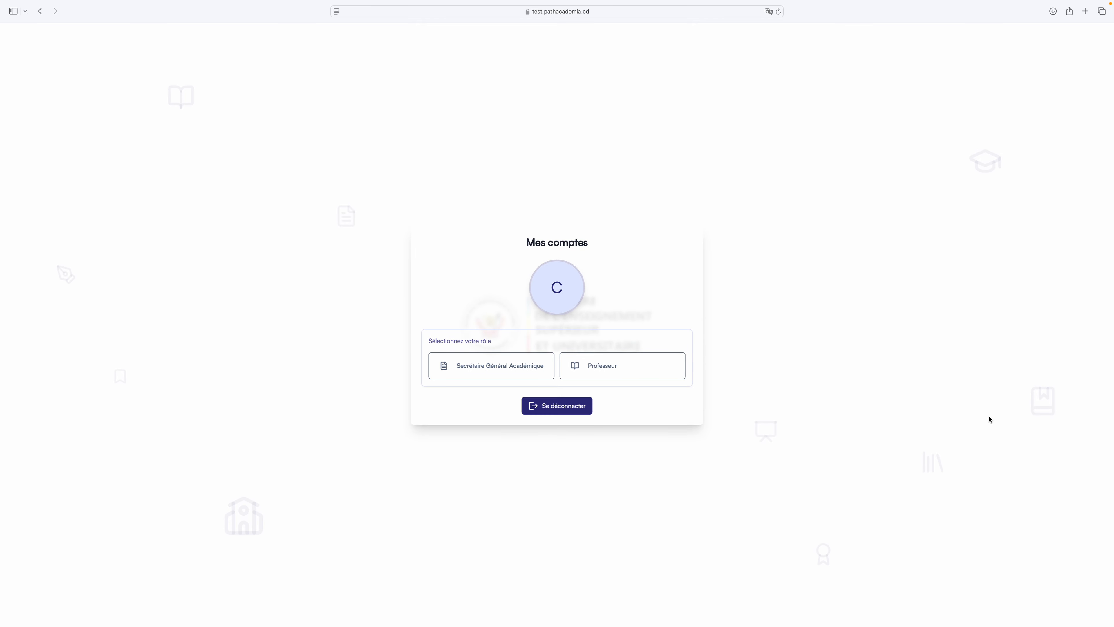
# Choose the Secrétaire Général Académique role and the Université de Kinshasa institution.
pyautogui.click(494, 371)
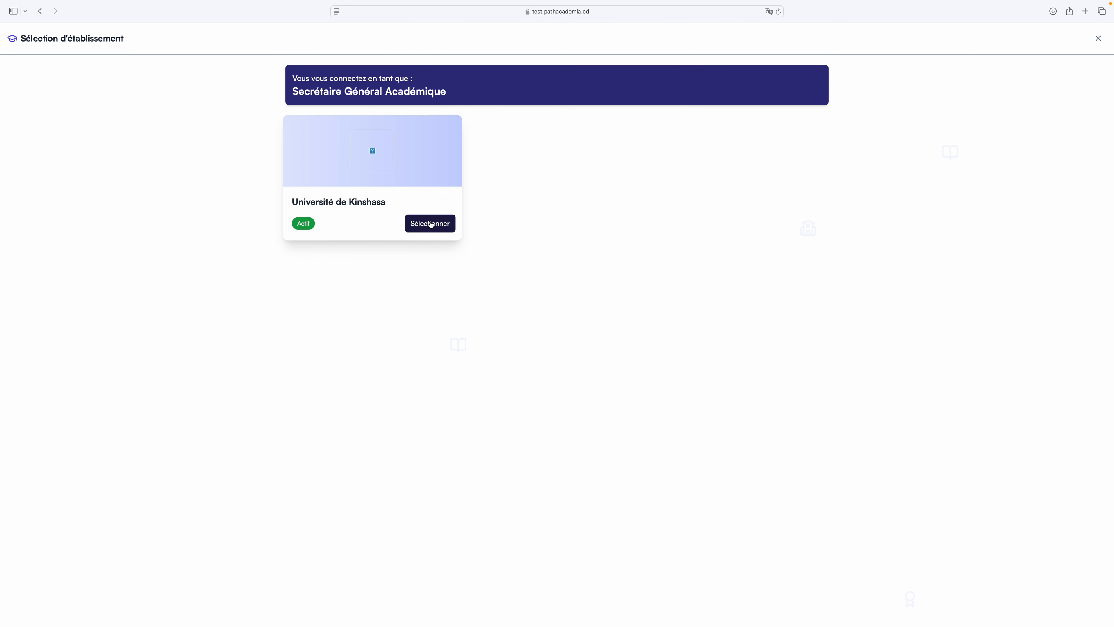
pyautogui.click(430, 228)
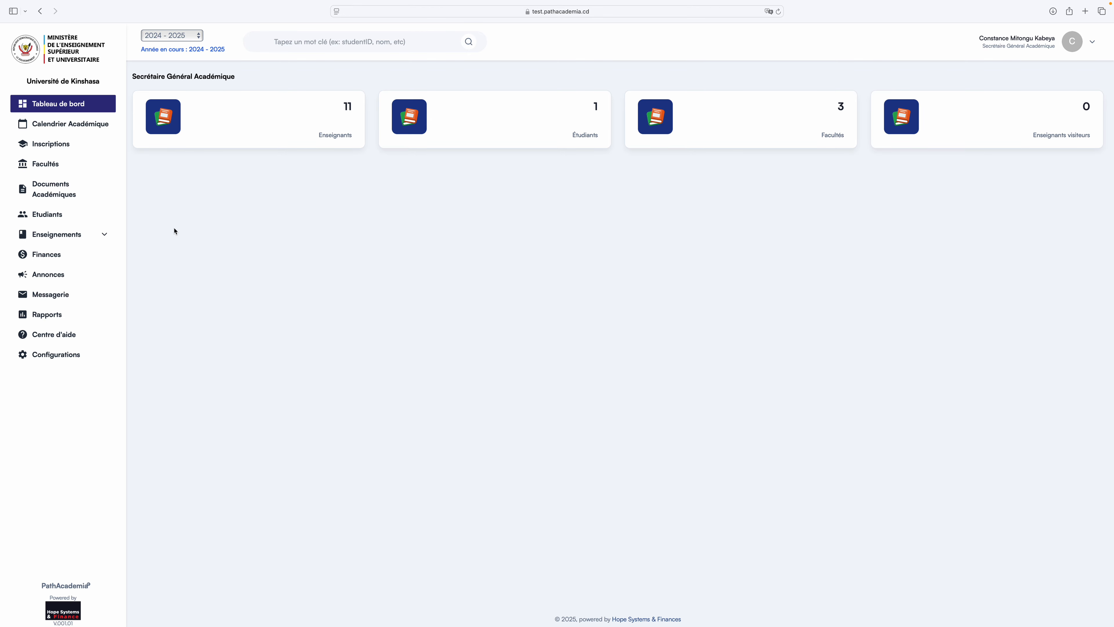
# Go to Finances in the sidebar to show the Frais page with its three faculties.
pyautogui.click(49, 258)
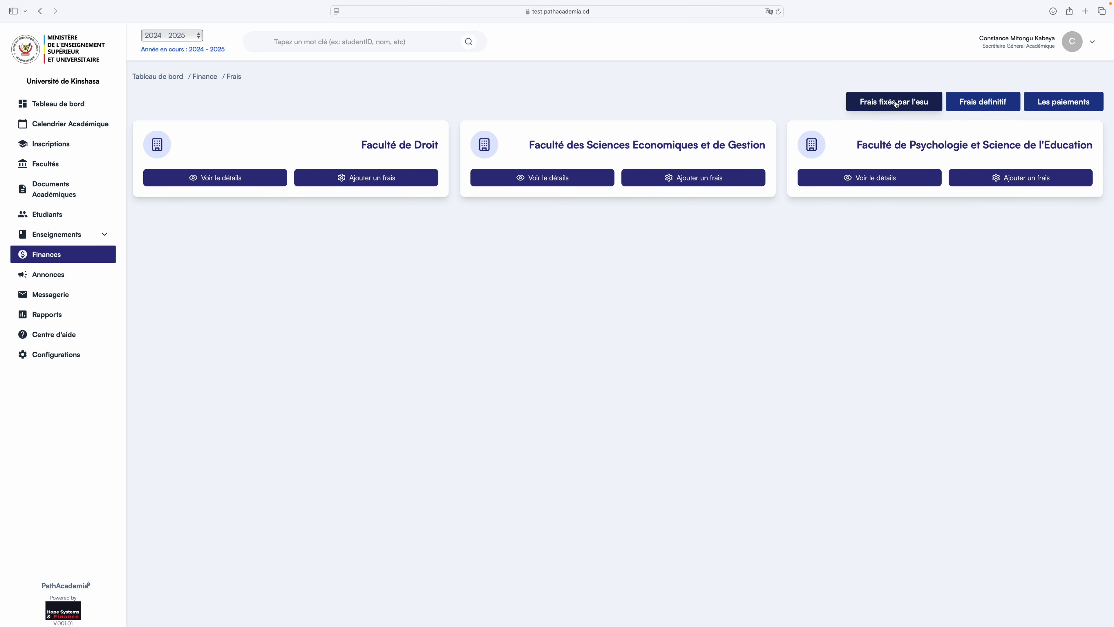
# Show the five USD fees fixed by the ESU, from Frais d'étude at 100.00 down to 10.00.
pyautogui.click(906, 98)
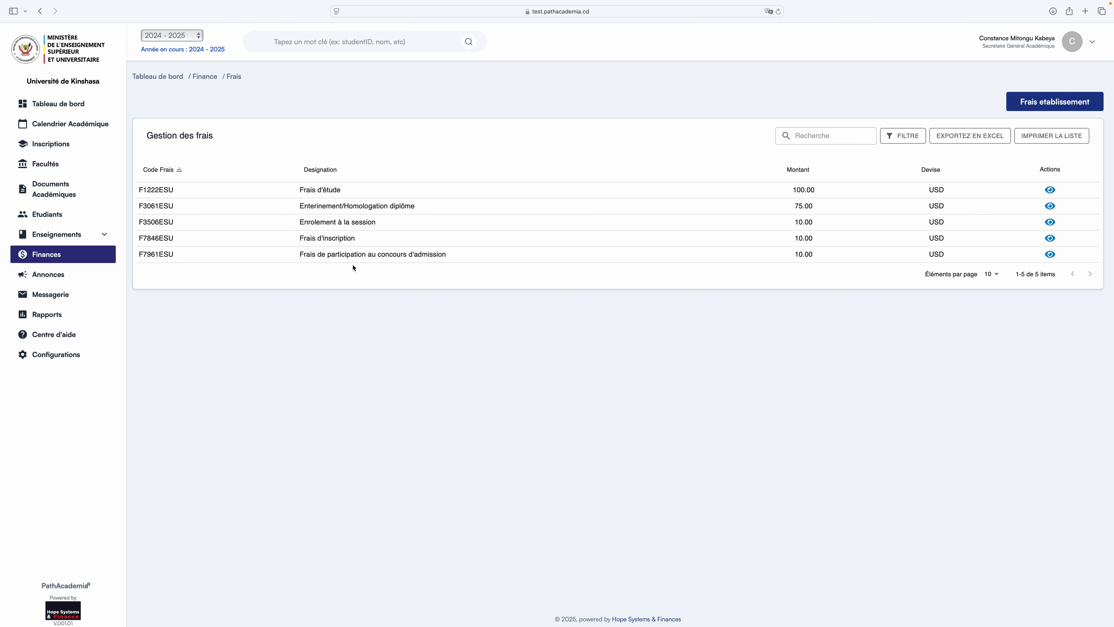
# Move from the ESU list through Frais definitif back to the Frais Etablissement faculty cards.
pyautogui.click(1039, 103)
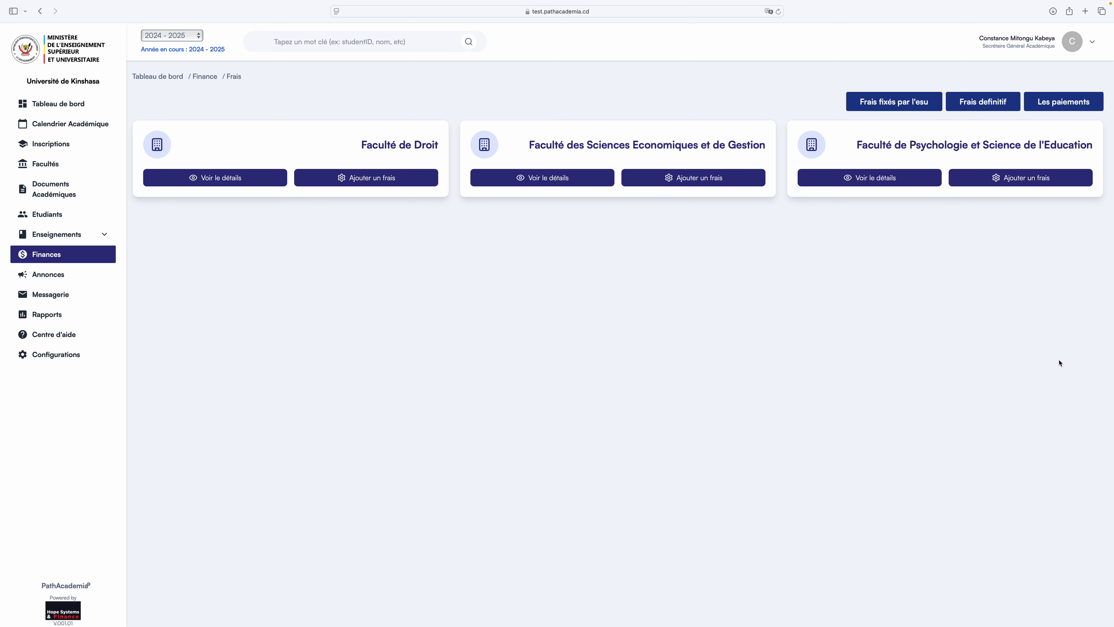
pyautogui.click(981, 103)
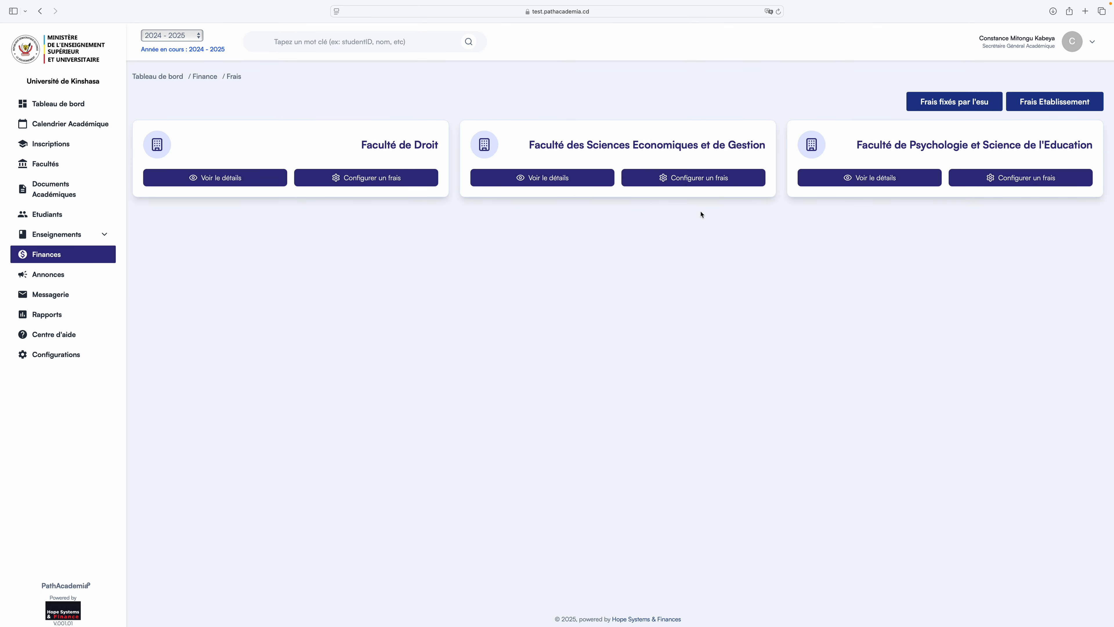
pyautogui.click(1040, 105)
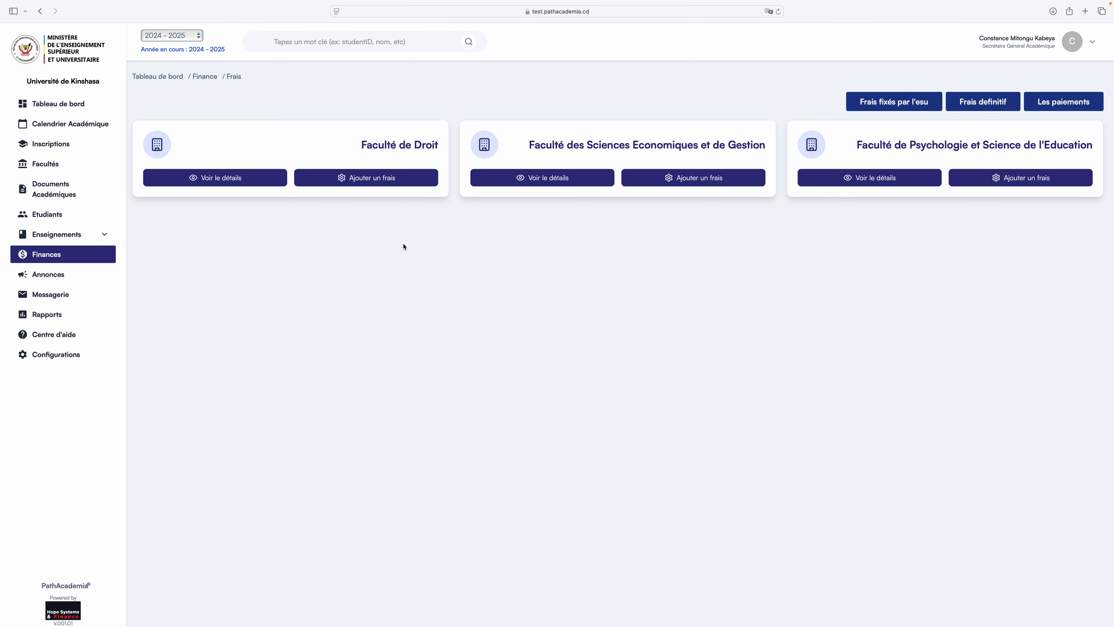
pyautogui.click(237, 180)
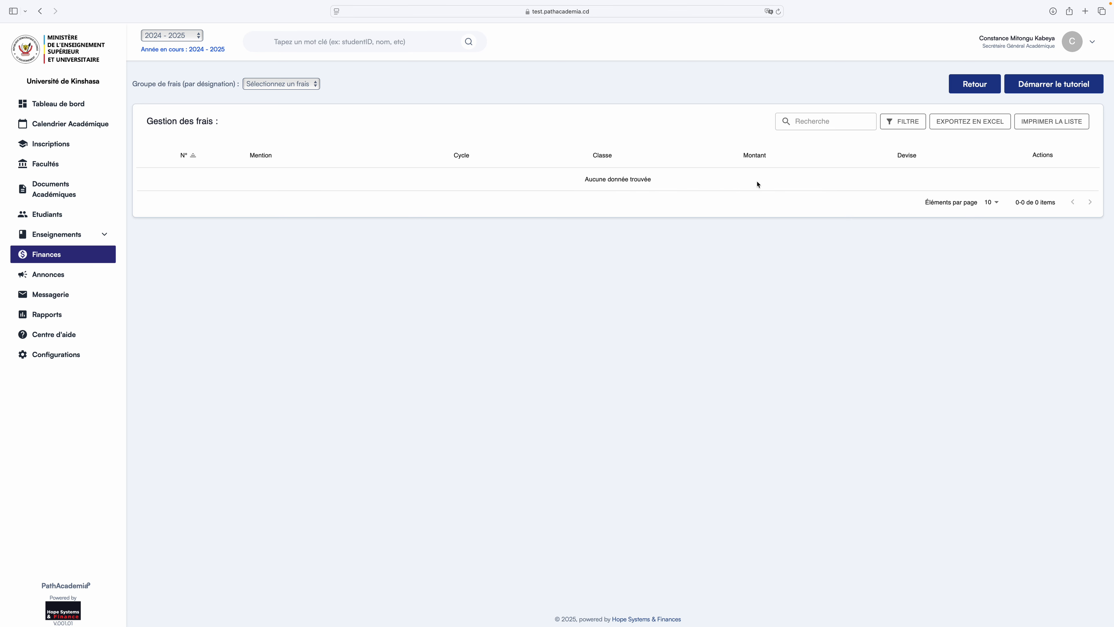
pyautogui.click(973, 85)
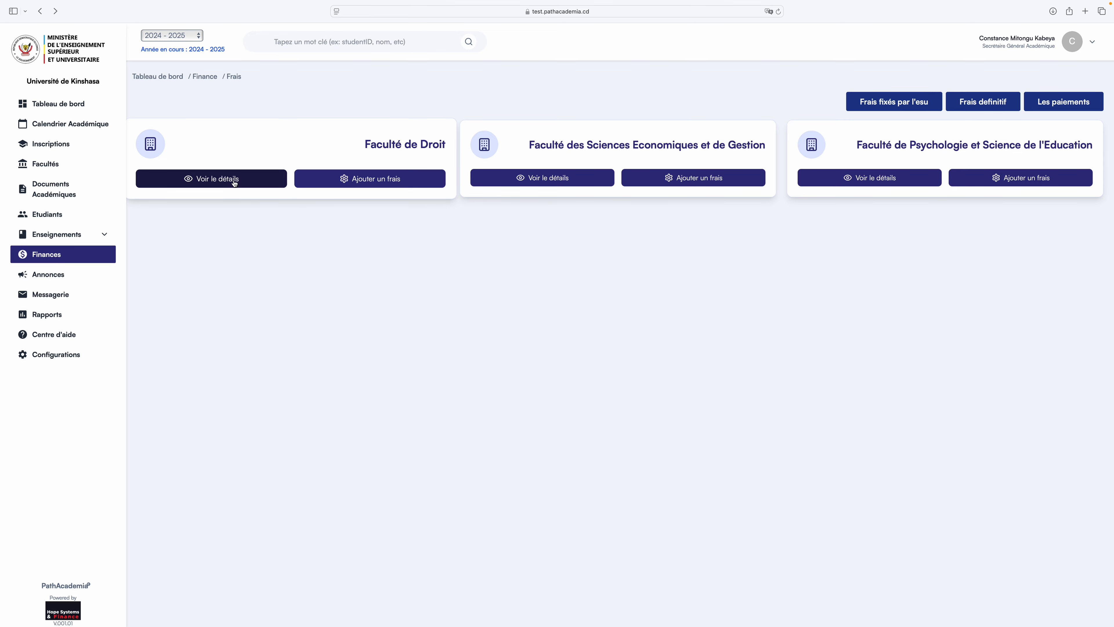
pyautogui.click(383, 180)
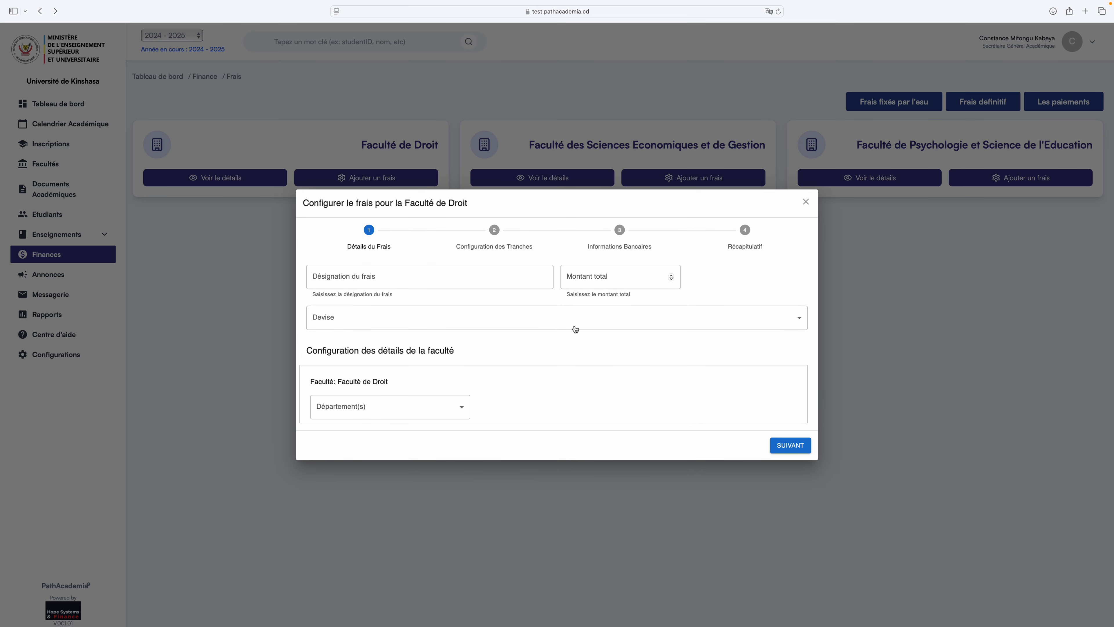
pyautogui.click(479, 271)
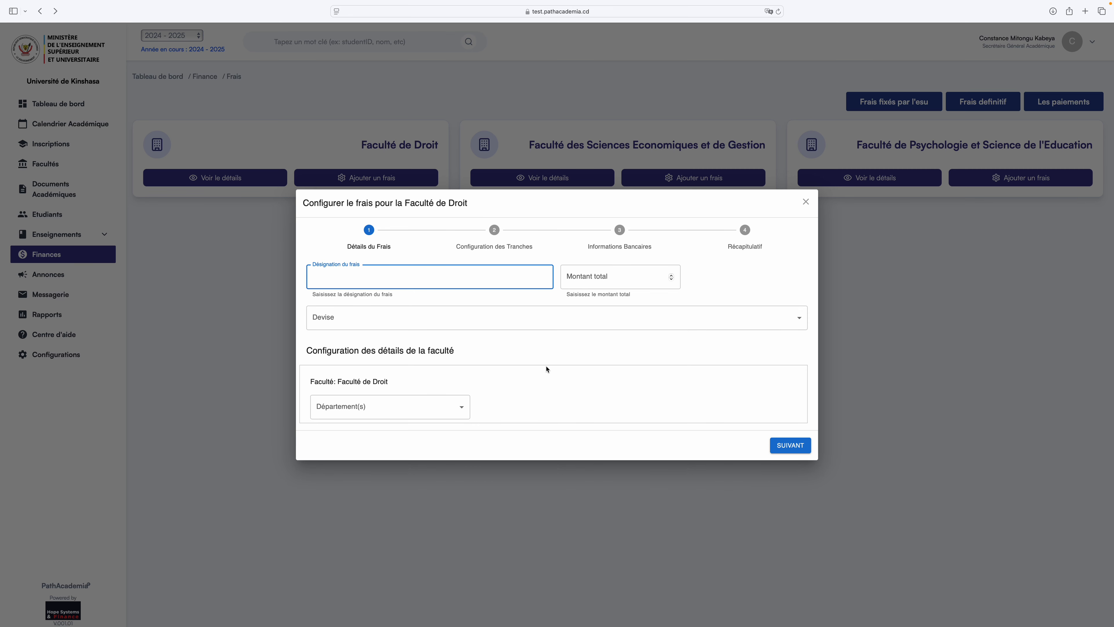
pyautogui.click(461, 406)
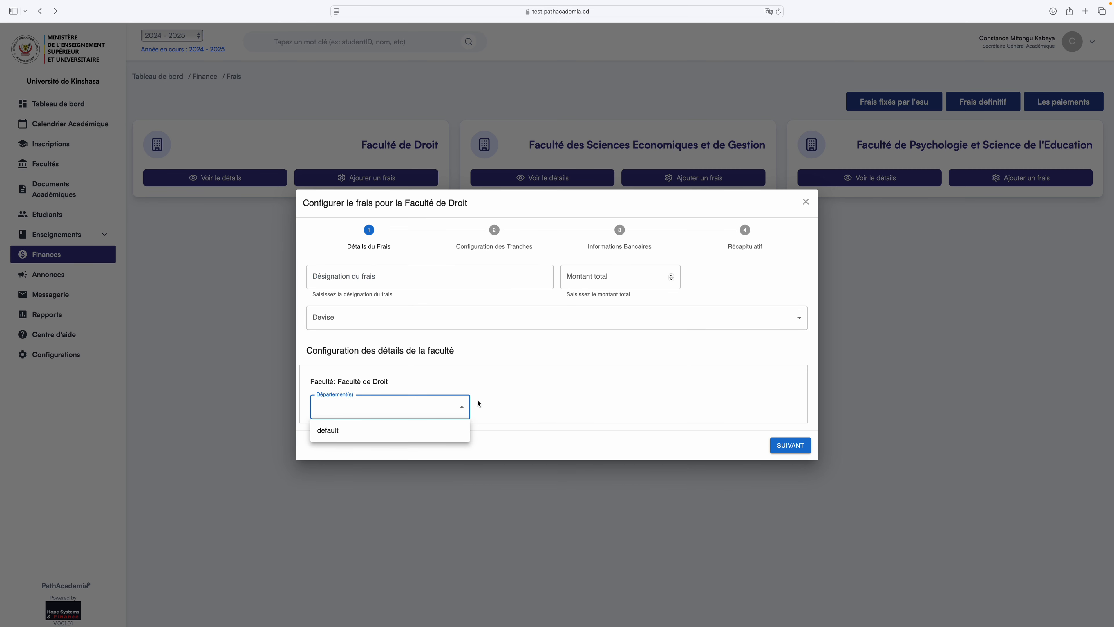
pyautogui.click(576, 375)
pyautogui.click(629, 351)
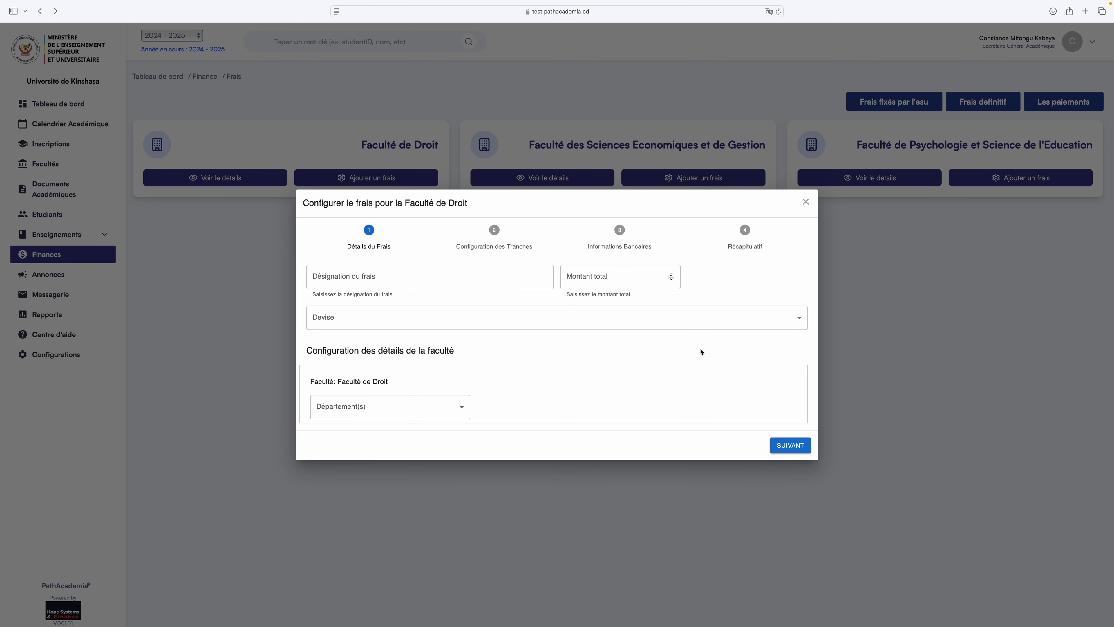
pyautogui.click(806, 203)
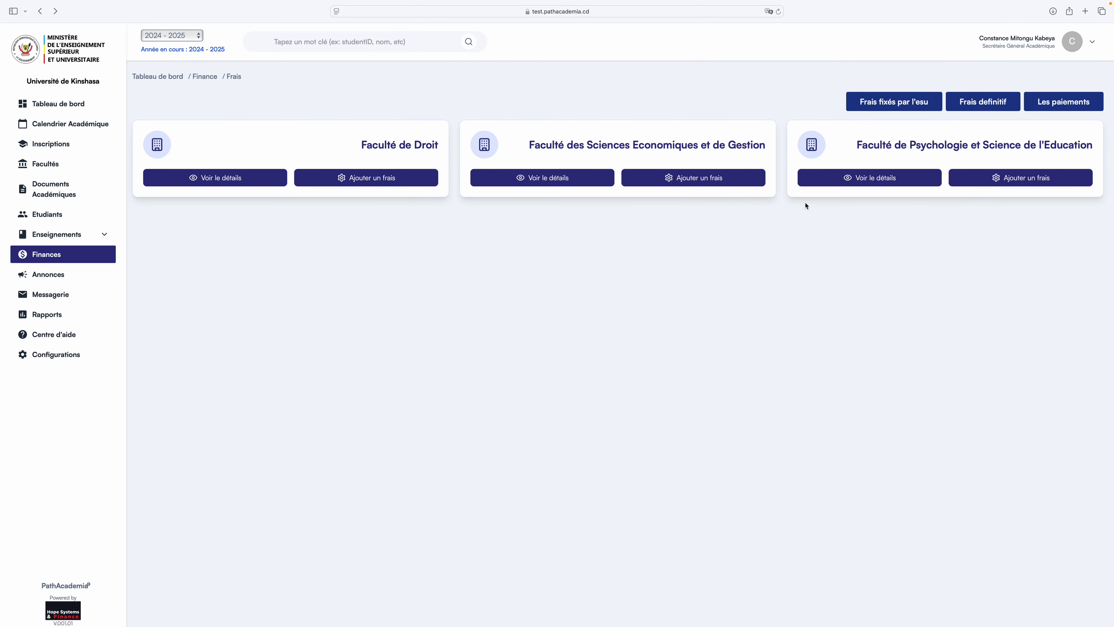
pyautogui.click(704, 180)
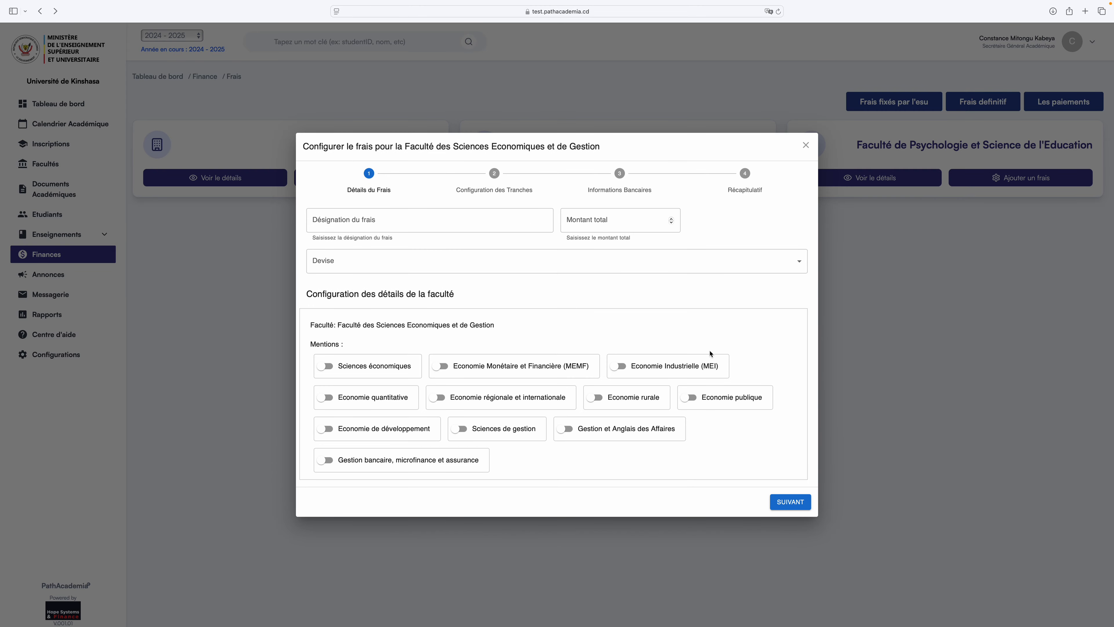
pyautogui.click(806, 145)
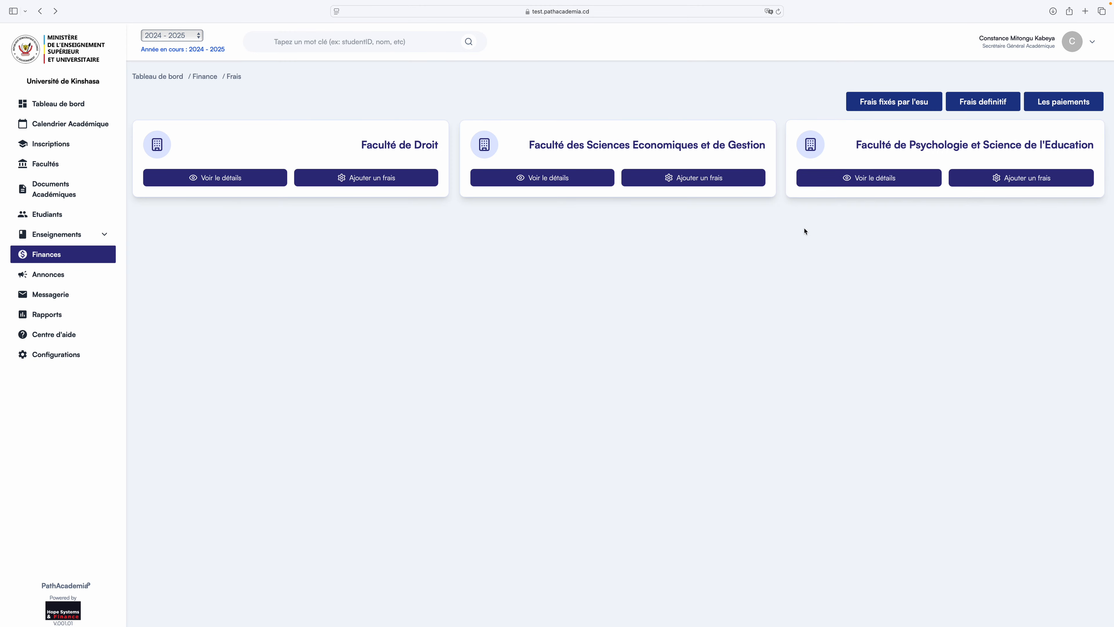
pyautogui.click(720, 181)
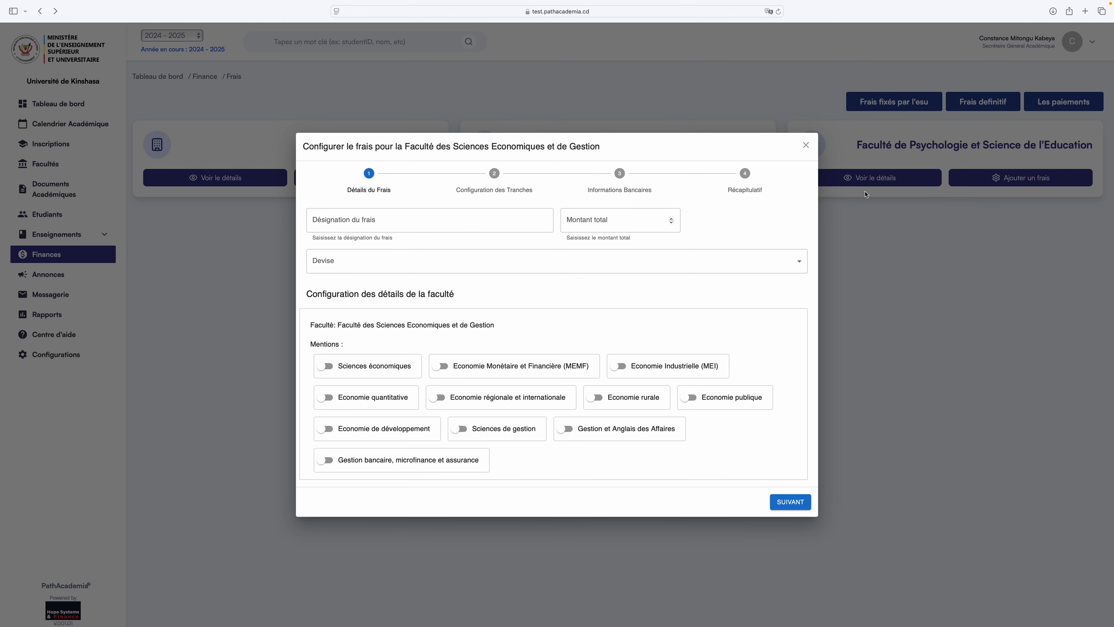
pyautogui.click(807, 148)
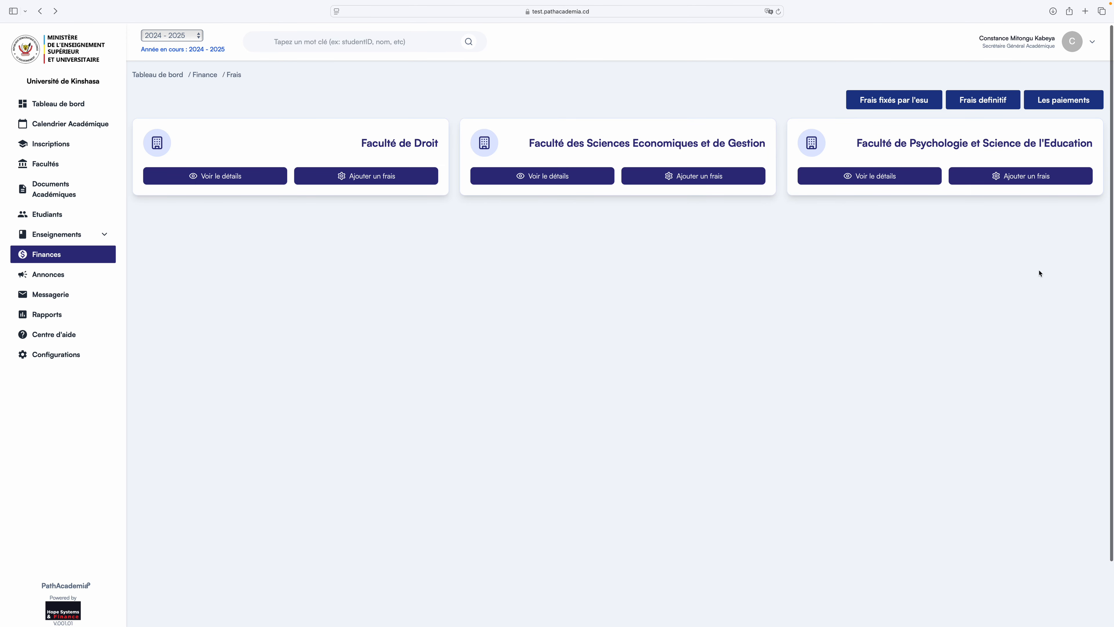
pyautogui.click(979, 102)
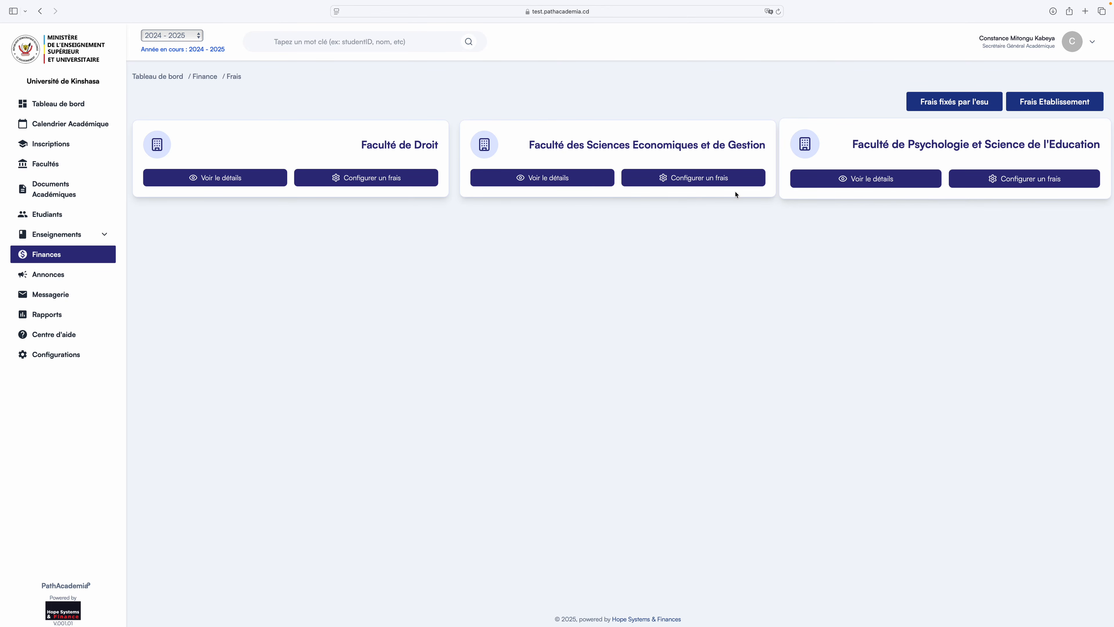
pyautogui.click(387, 180)
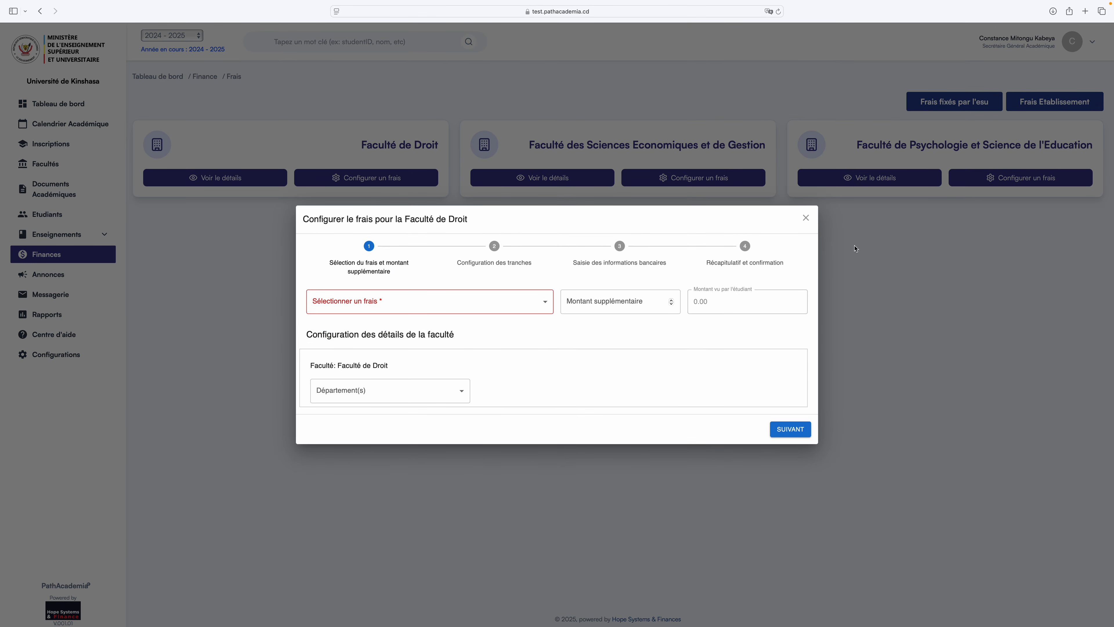
pyautogui.click(806, 219)
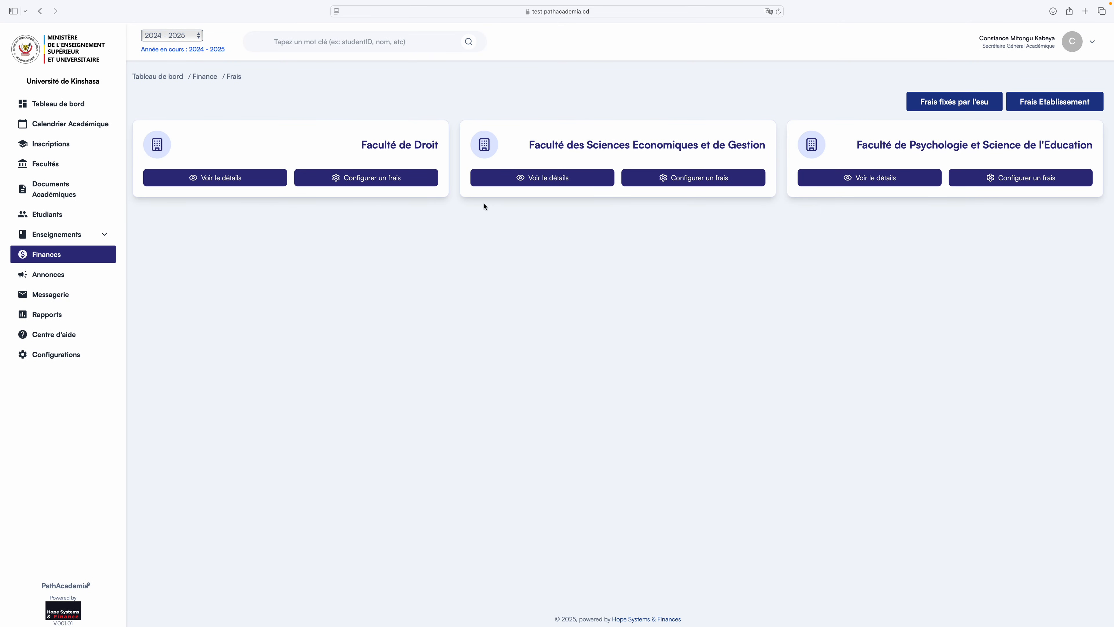
pyautogui.click(52, 255)
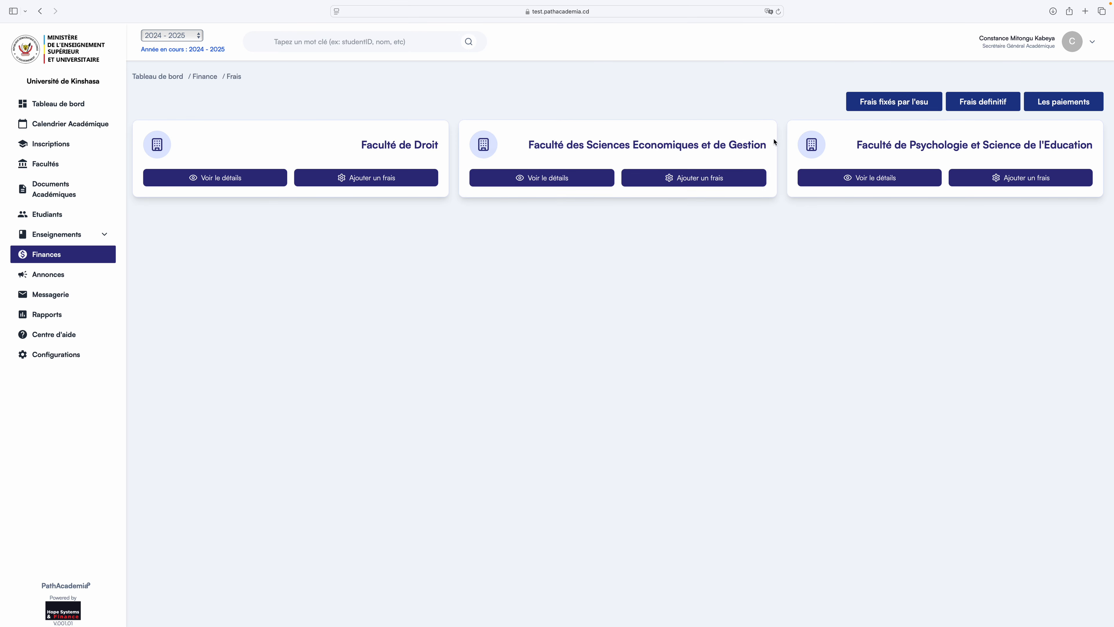
# Check the ESU fixed fees, return via Finances, and switch to Frais definitif per faculty.
pyautogui.click(902, 105)
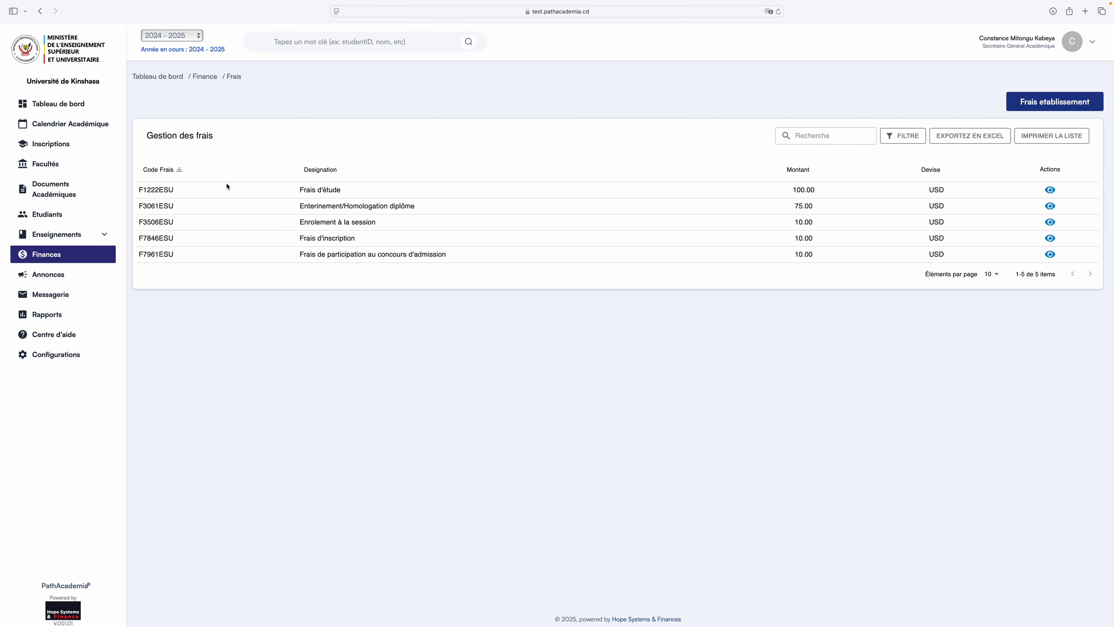
pyautogui.click(55, 256)
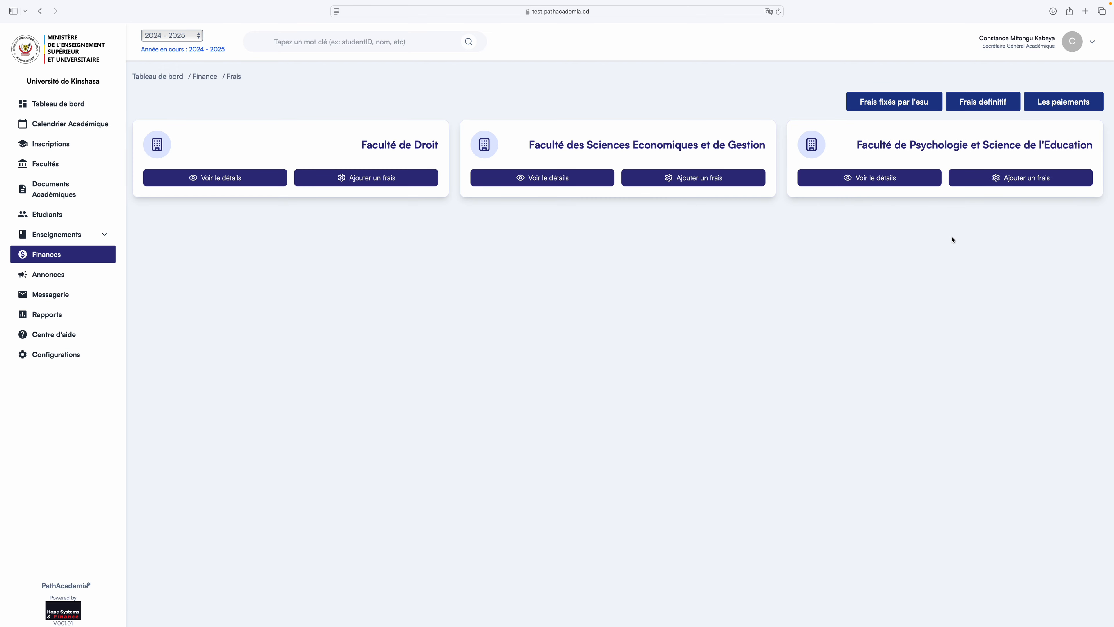
pyautogui.click(991, 104)
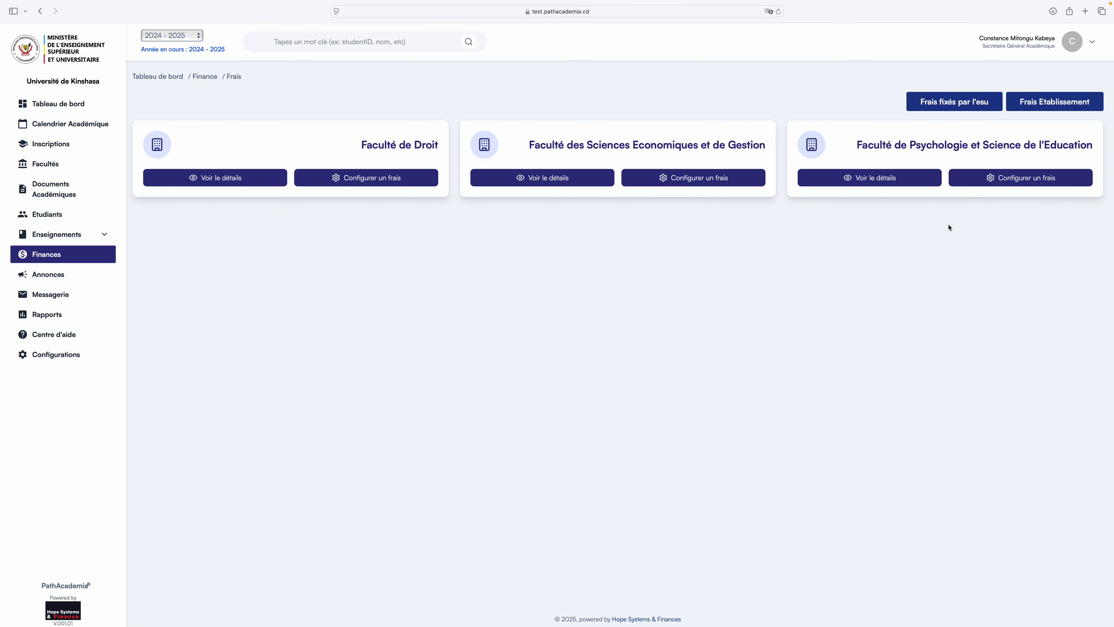
pyautogui.click(383, 182)
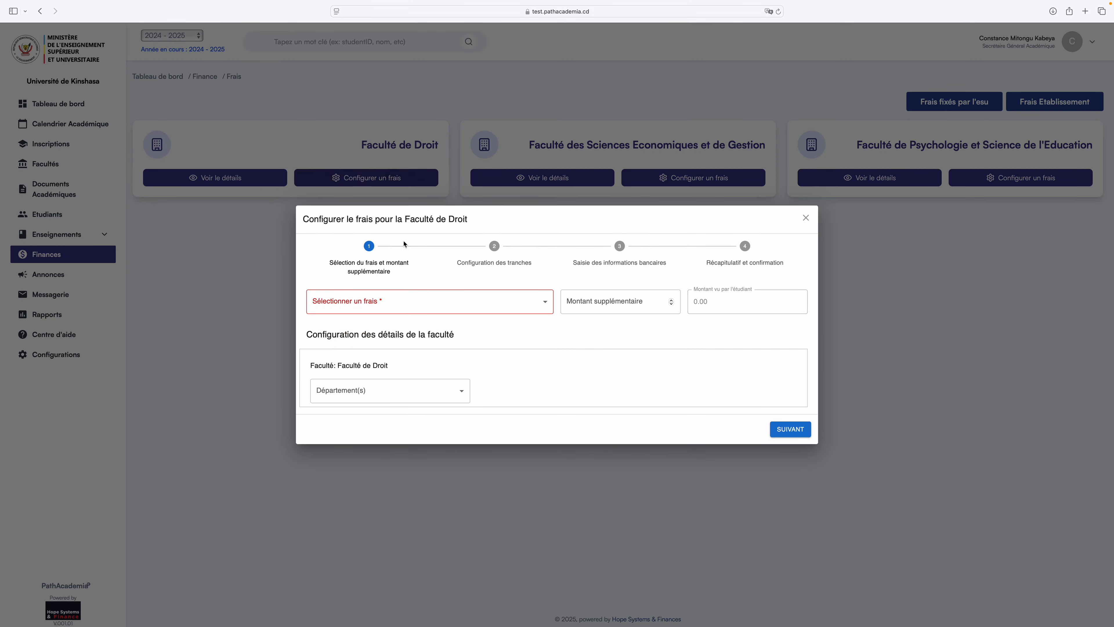
pyautogui.click(546, 307)
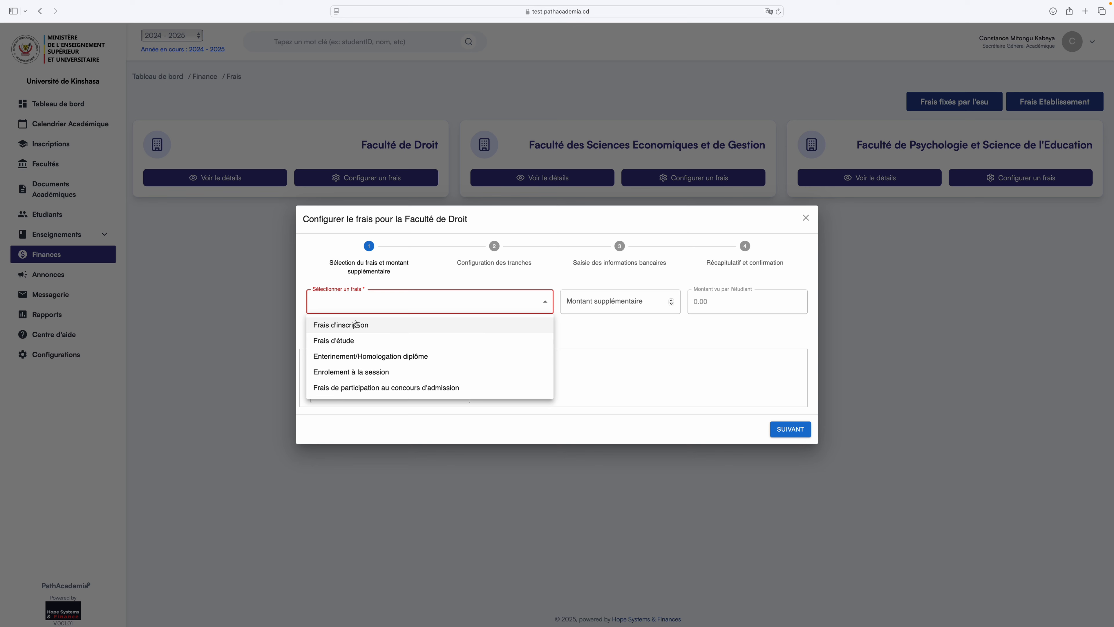
pyautogui.click(366, 326)
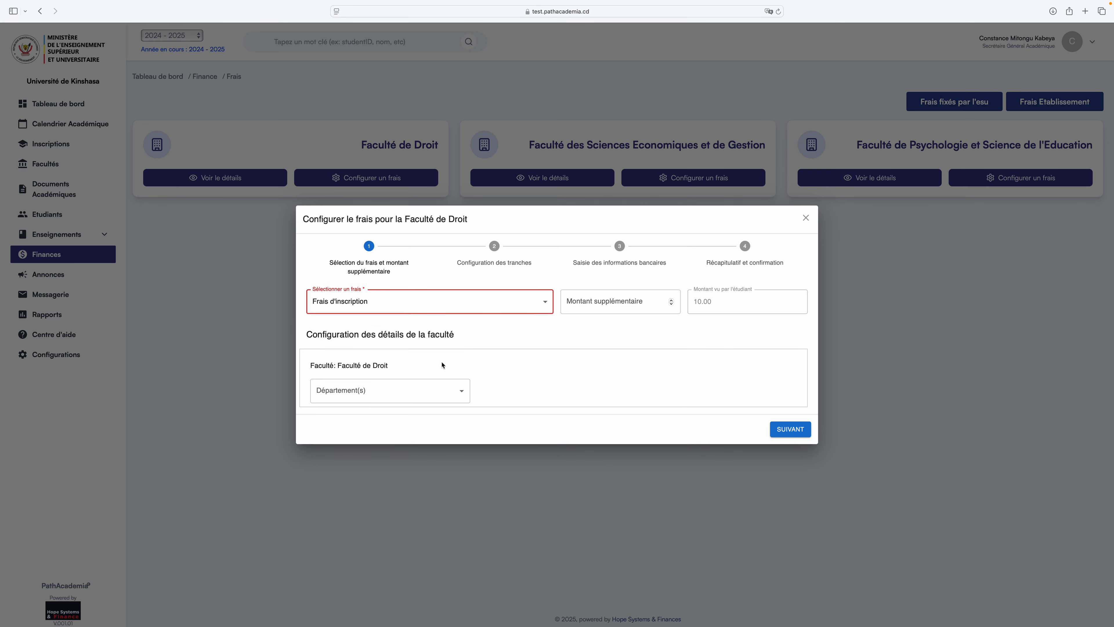
pyautogui.moveTo(713, 303)
pyautogui.mouseDown()
pyautogui.moveTo(697, 303)
pyautogui.moveTo(707, 305)
pyautogui.mouseUp()
pyautogui.click(722, 300)
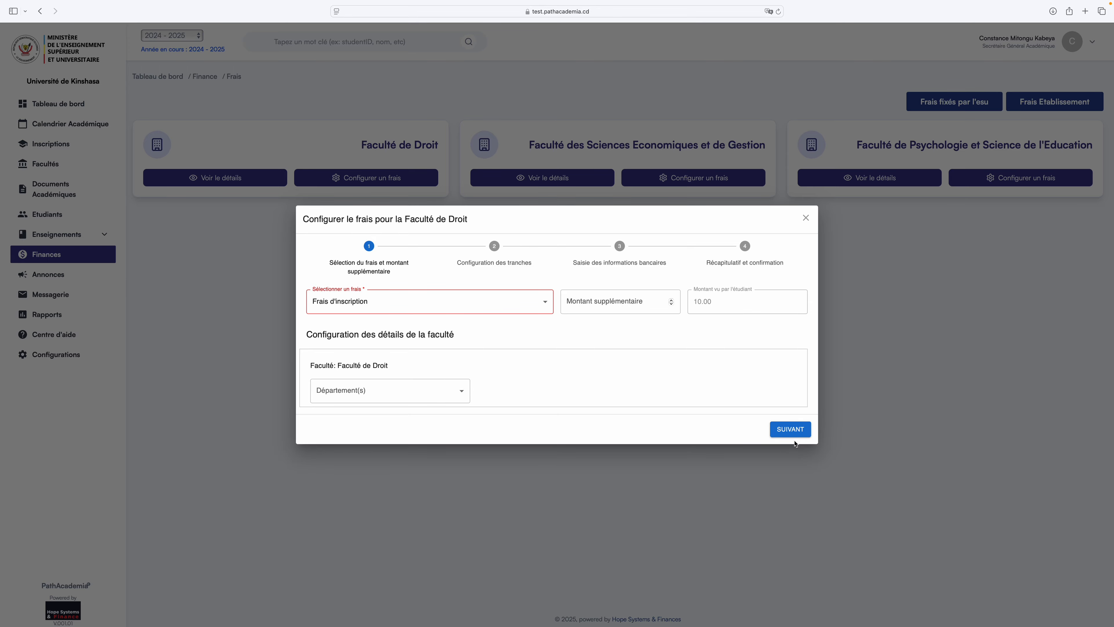
pyautogui.click(805, 218)
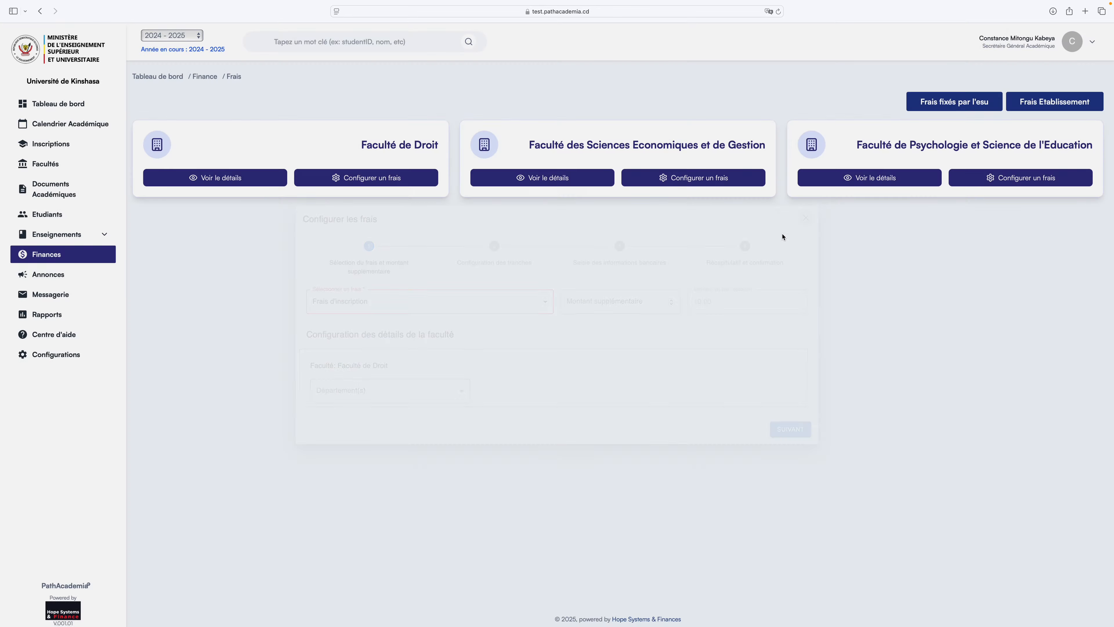
# Configure a Sciences Economiques et de Gestion fee, Frais d'inscription with a 10 supplement, totalling 20.00.
pyautogui.click(696, 178)
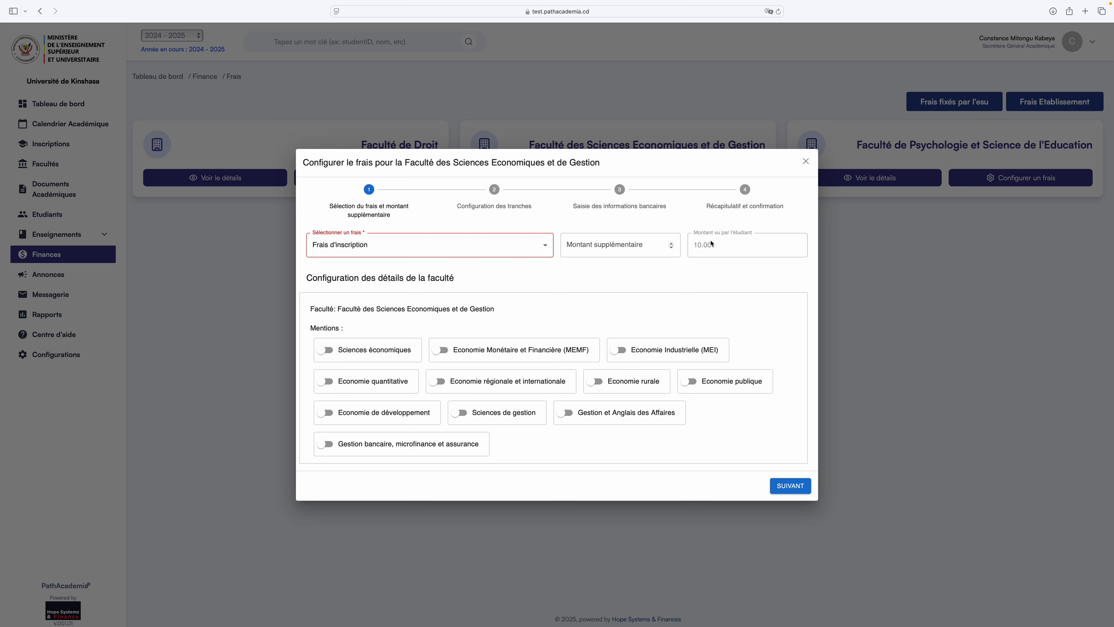
pyautogui.click(646, 244)
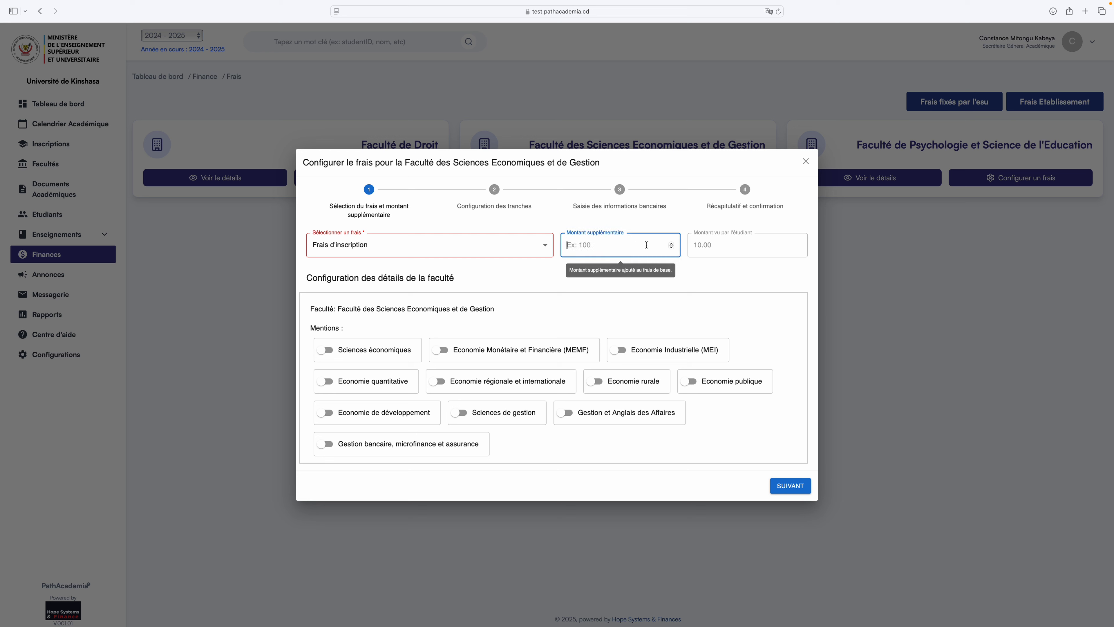
pyautogui.write('&à')
pyautogui.press('BackSpace')
pyautogui.write('10')
pyautogui.click(766, 281)
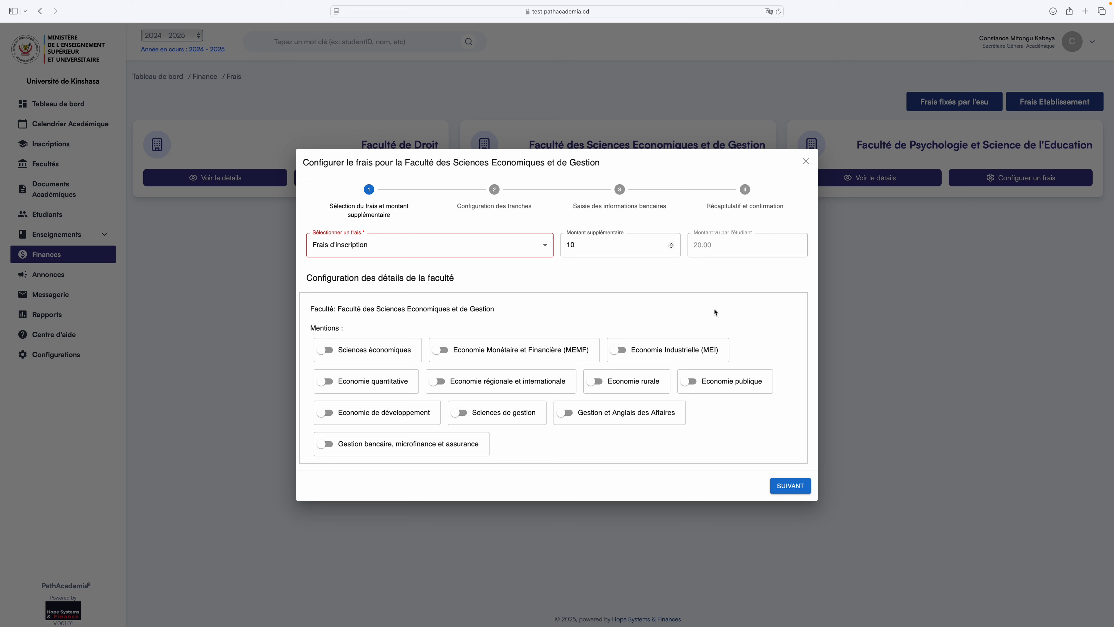
# Change the Economics fee to Frais d'étude and replace the supplement with 200, giving 300.00.
pyautogui.click(543, 248)
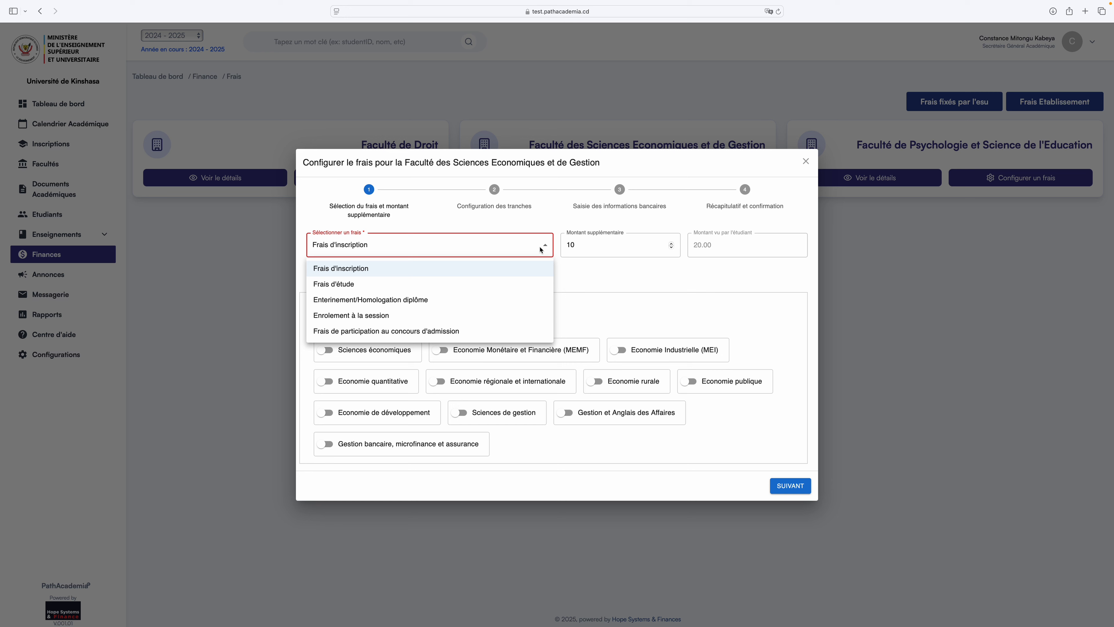
pyautogui.click(485, 284)
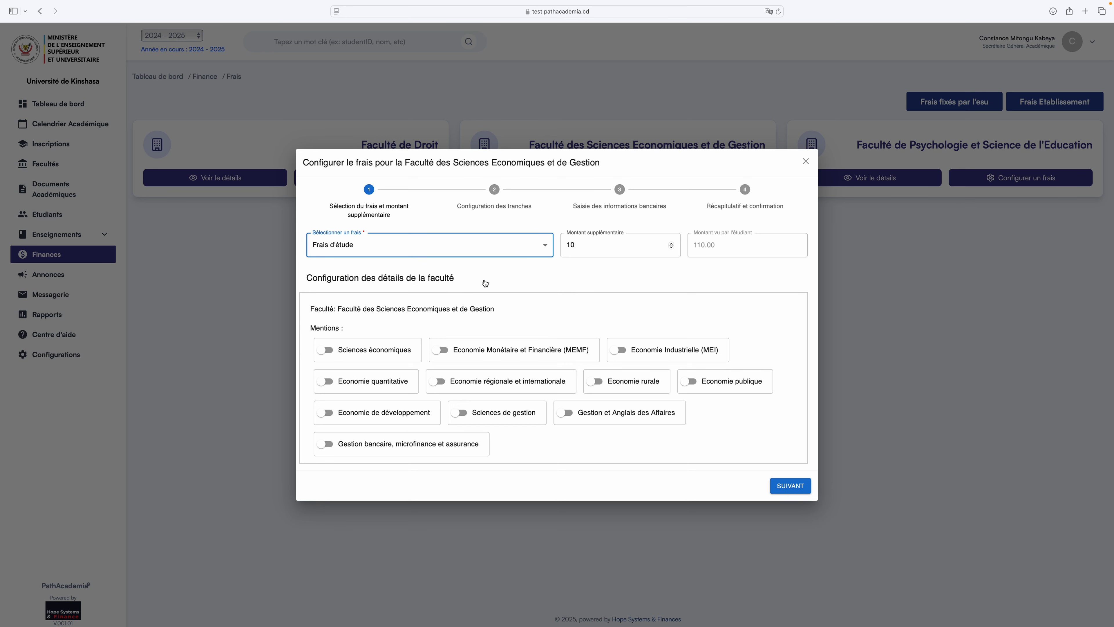
pyautogui.moveTo(601, 245); pyautogui.dragTo(514, 246)
pyautogui.press('BackSpace')
pyautogui.click(723, 280)
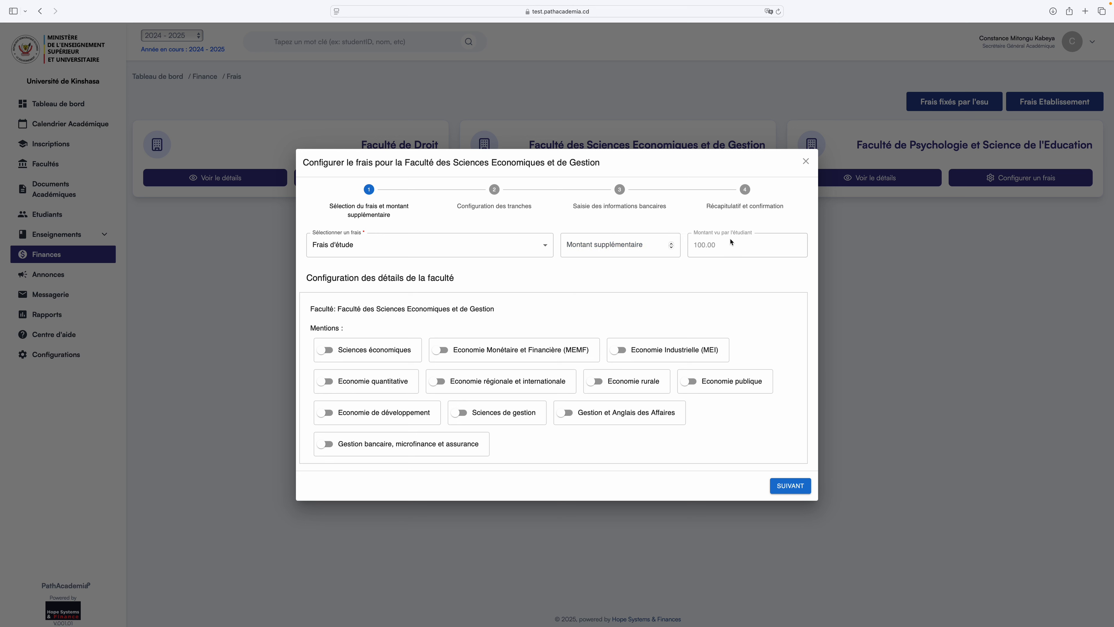
pyautogui.click(620, 242)
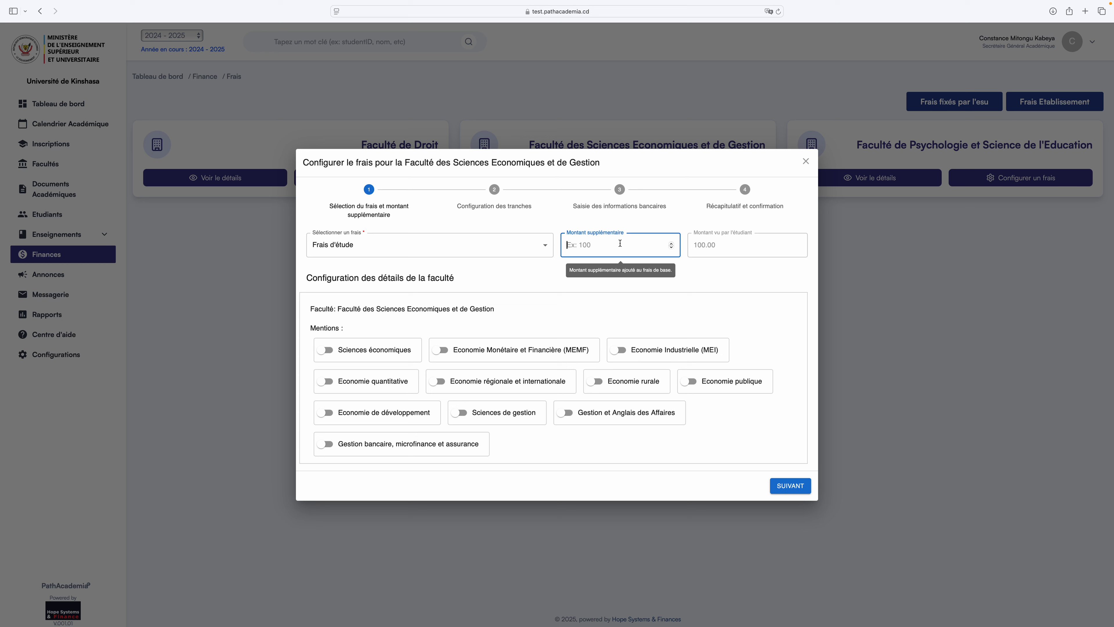
pyautogui.write('200')
pyautogui.press('BackSpace')
pyautogui.press('BackSpace')
pyautogui.press('BackSpace')
pyautogui.write('200')
pyautogui.click(772, 264)
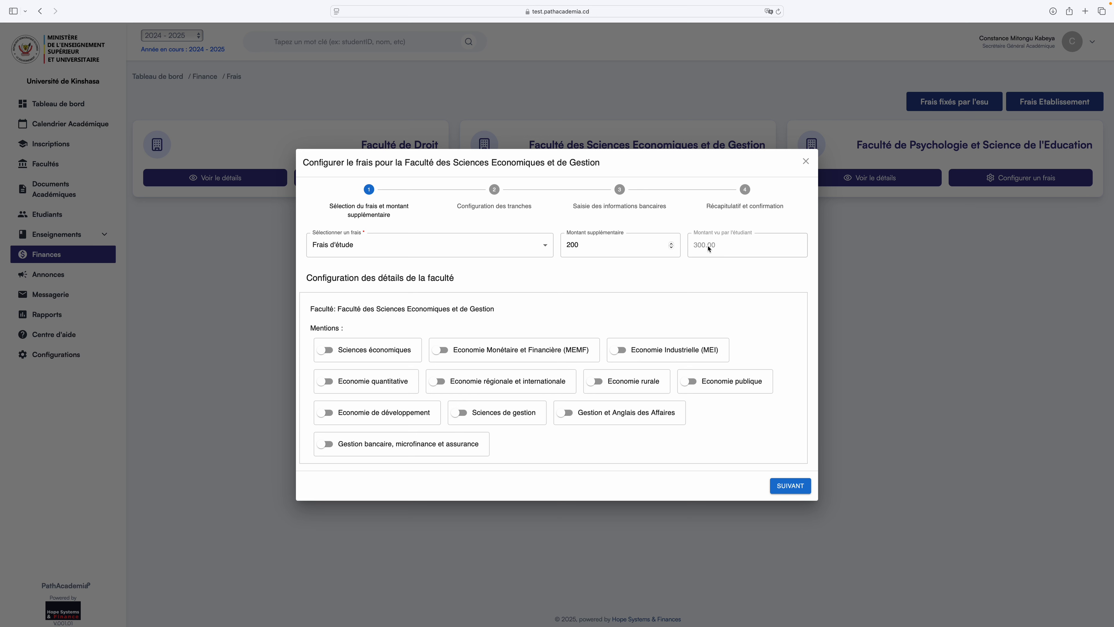
# Enable the Sciences économiques mention and tick its Première Licence class.
pyautogui.click(331, 352)
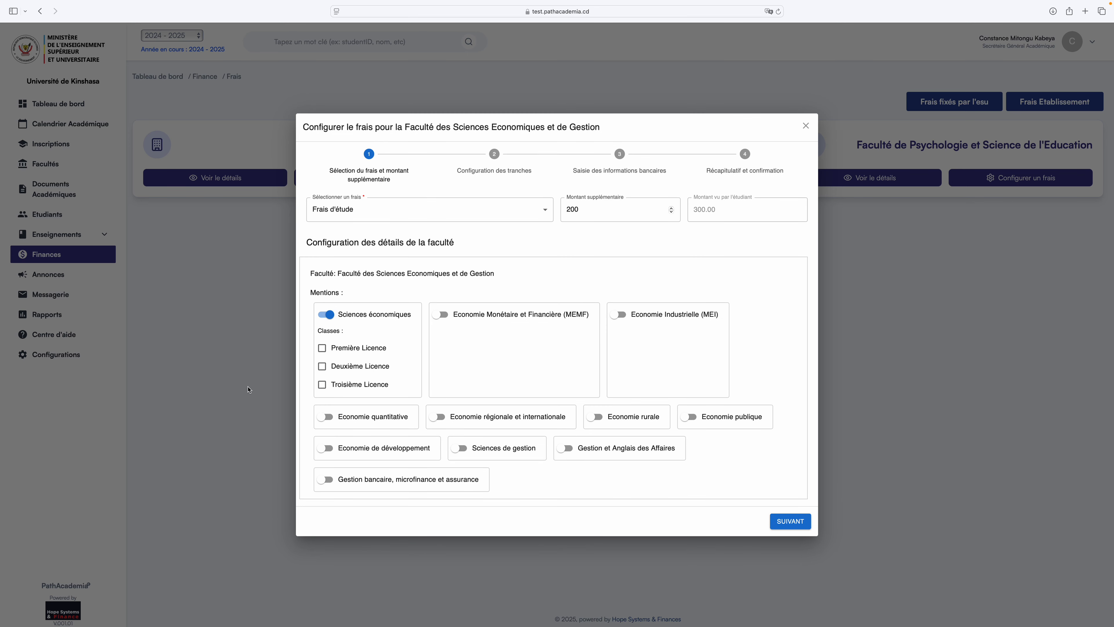
pyautogui.click(324, 313)
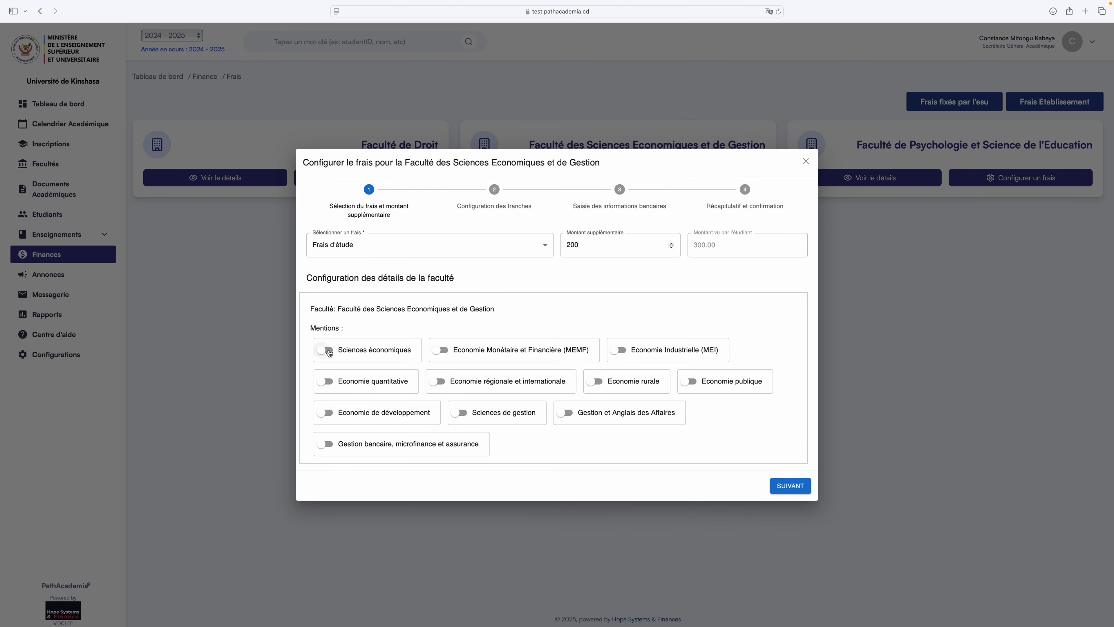
pyautogui.click(329, 351)
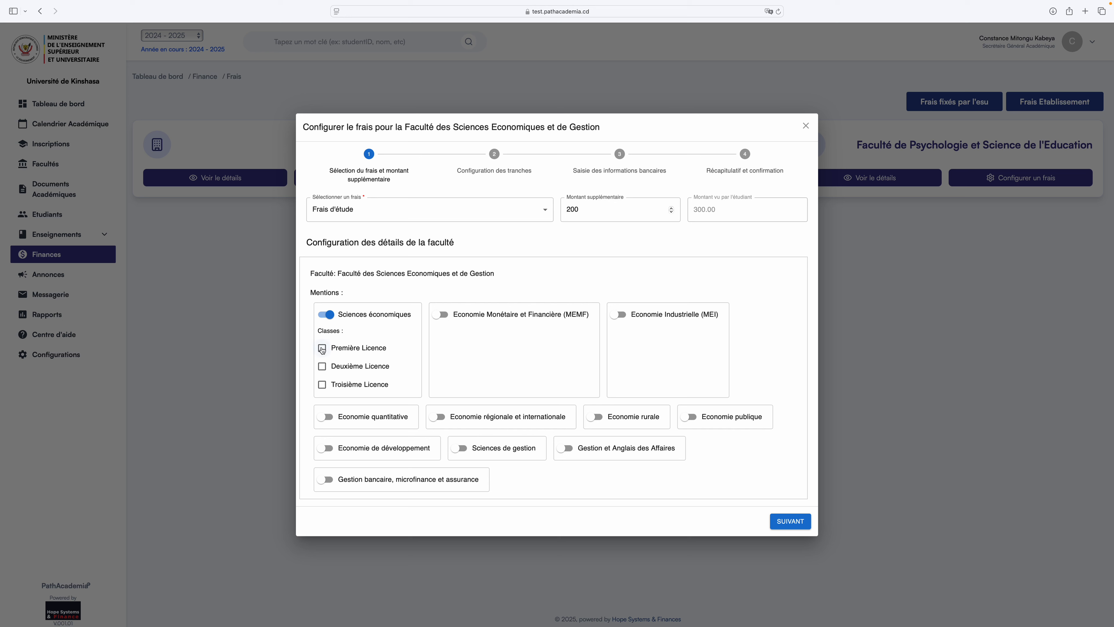
pyautogui.click(323, 369)
pyautogui.click(323, 368)
pyautogui.click(323, 348)
# Change the supplementary amount from 200 to 250, giving 350.00 per student.
pyautogui.click(601, 210)
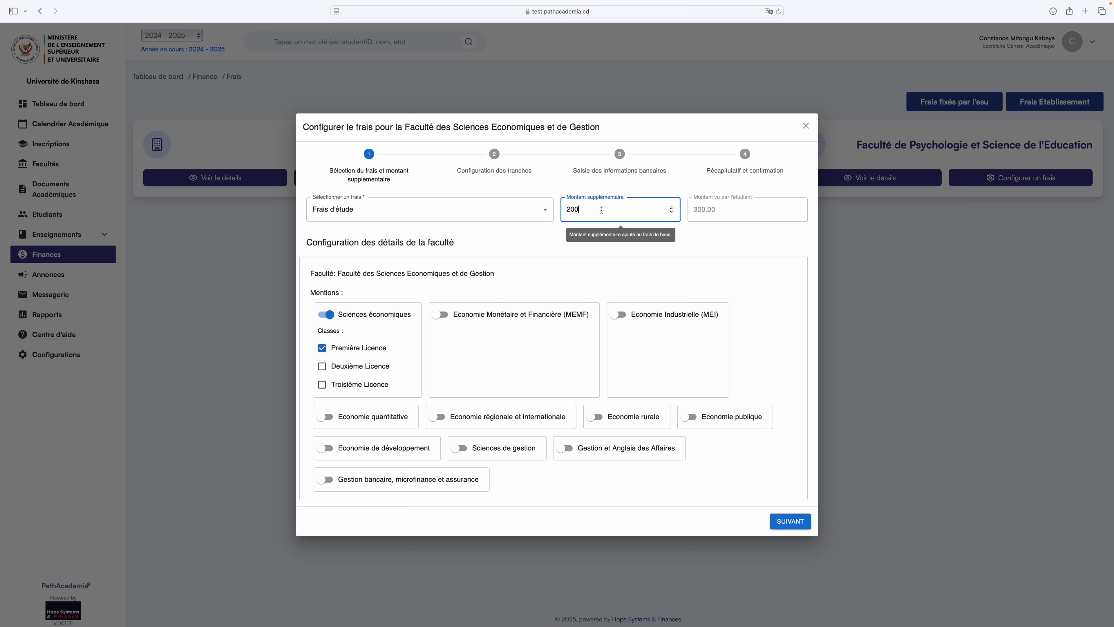
pyautogui.press('BackSpace')
pyautogui.press('BackSpace')
pyautogui.write('(à')
pyautogui.press('BackSpace')
pyautogui.press('BackSpace')
pyautogui.write('50')
pyautogui.press('BackSpace')
pyautogui.write('0')
pyautogui.click(737, 239)
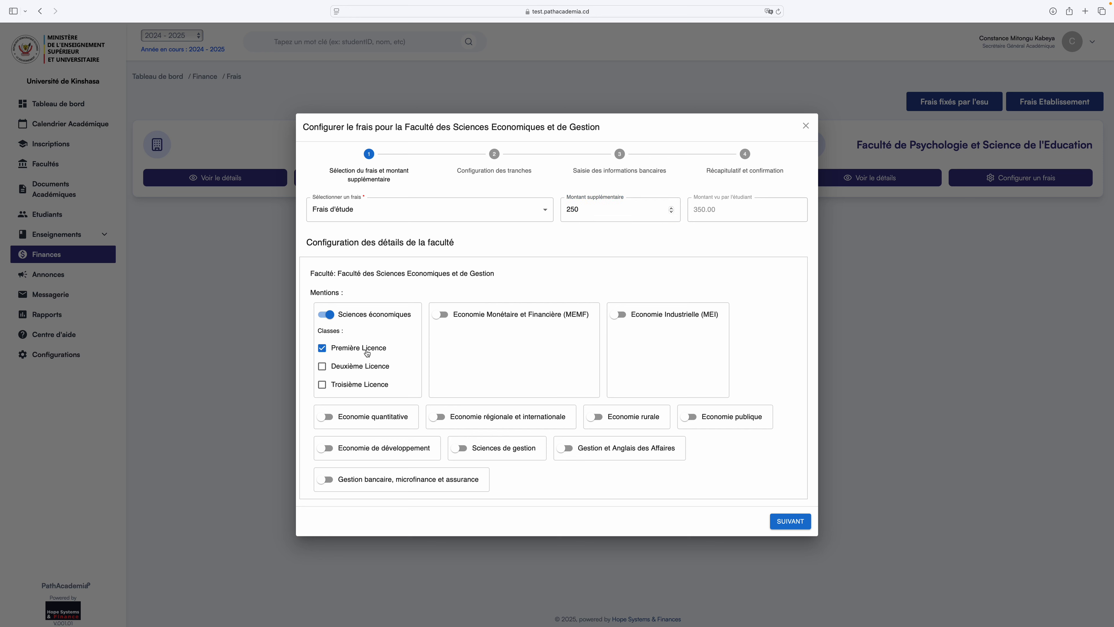
# Enable MEMF and MEI with both Master classes, and tick Sciences économiques Deuxième Licence.
pyautogui.click(441, 315)
pyautogui.click(437, 348)
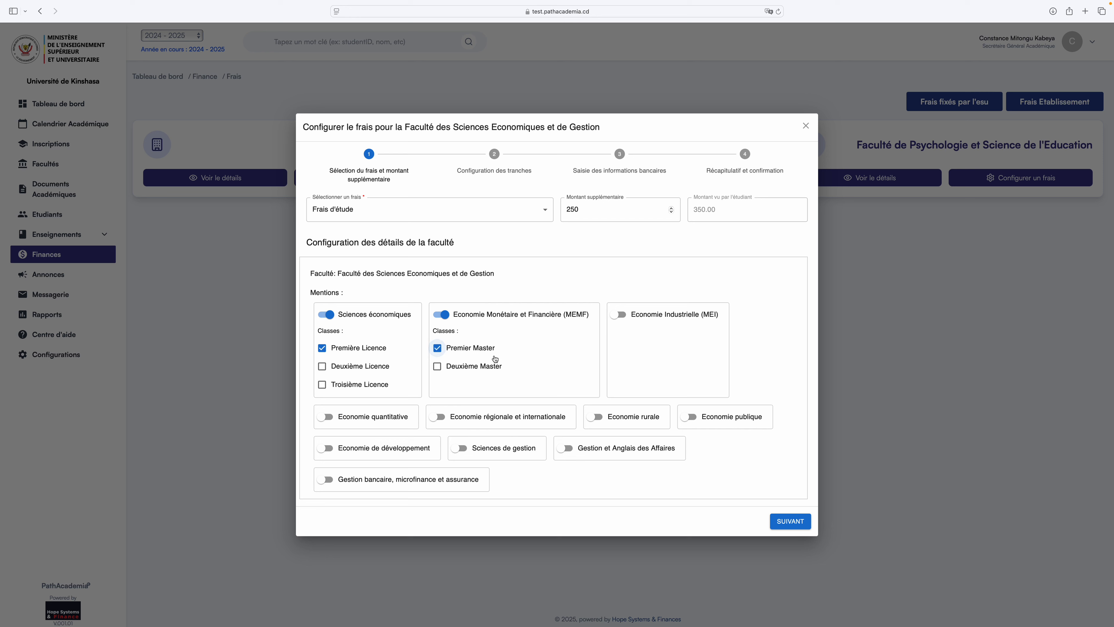
pyautogui.click(621, 315)
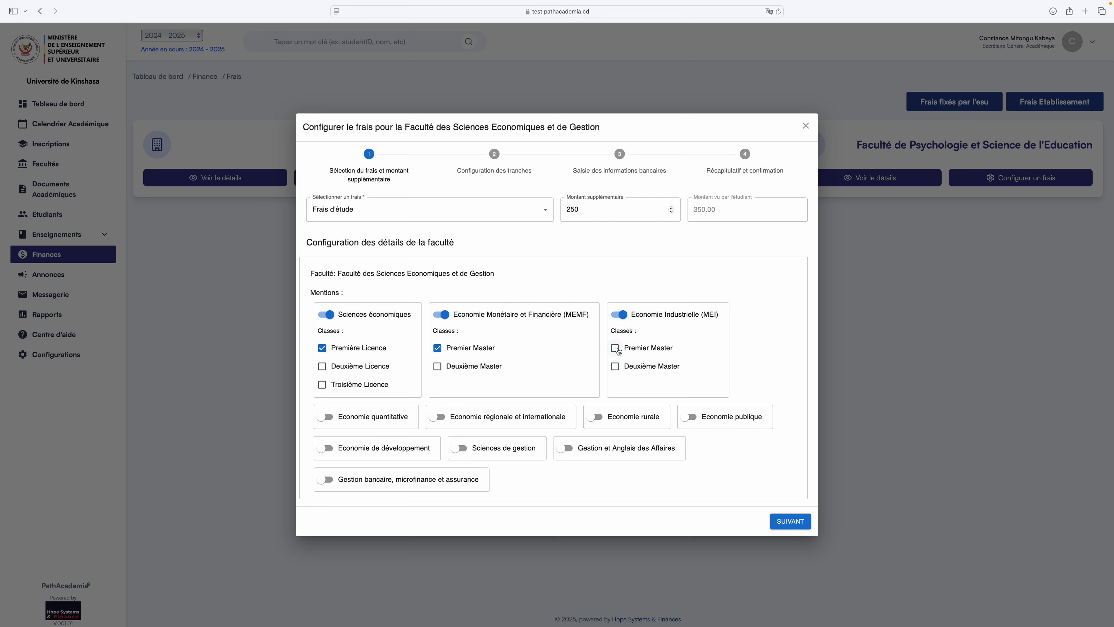
pyautogui.click(437, 366)
pyautogui.click(615, 367)
pyautogui.click(615, 348)
pyautogui.click(322, 367)
# Untick Deuxième Licence and the Premier and Deuxième Master classes of MEMF and MEI.
pyautogui.click(325, 368)
pyautogui.click(437, 348)
pyautogui.click(438, 366)
pyautogui.click(615, 347)
pyautogui.click(615, 366)
# Enable the remaining Economics mentions and tick Première Licence for Sciences de gestion and Gestion et Anglais des Affaires.
pyautogui.click(335, 420)
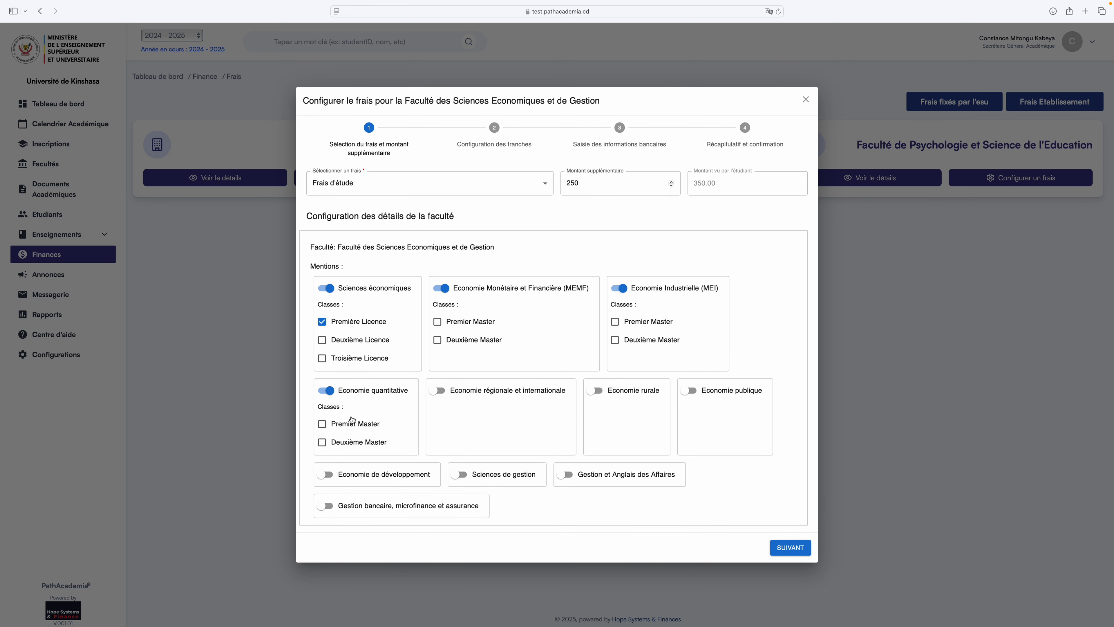
pyautogui.click(453, 396)
pyautogui.click(595, 390)
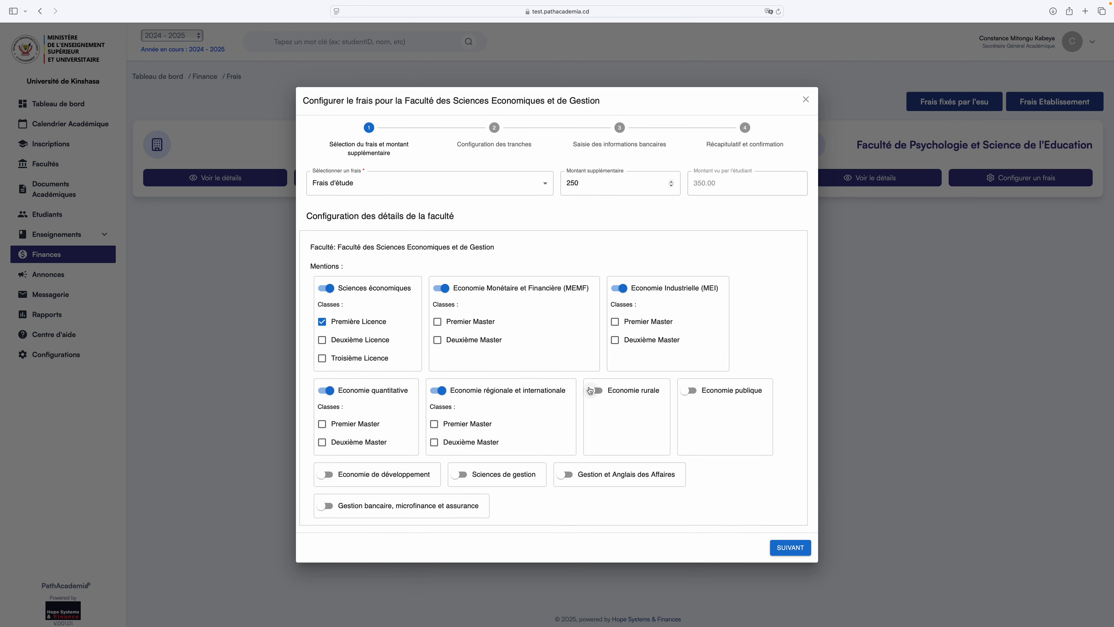
pyautogui.click(687, 395)
pyautogui.click(579, 477)
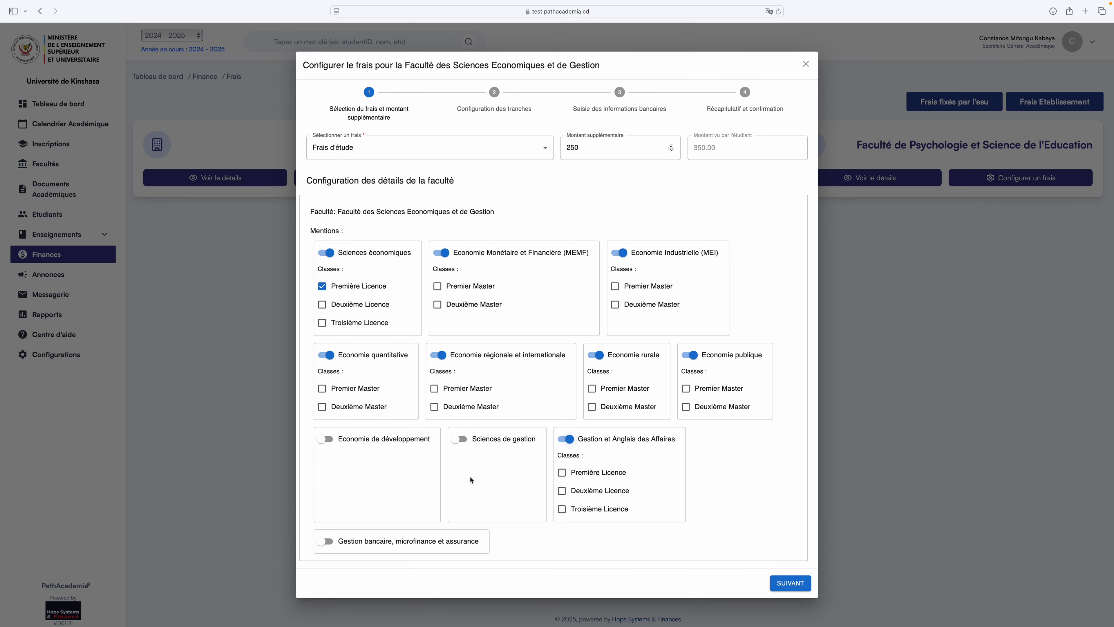
pyautogui.click(460, 439)
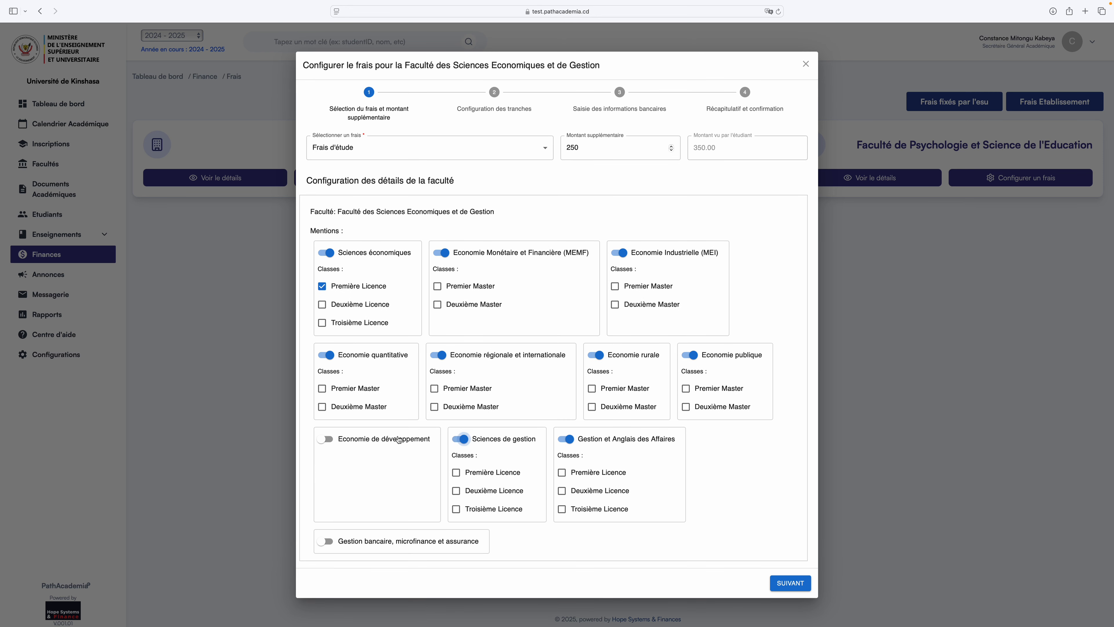
pyautogui.click(336, 441)
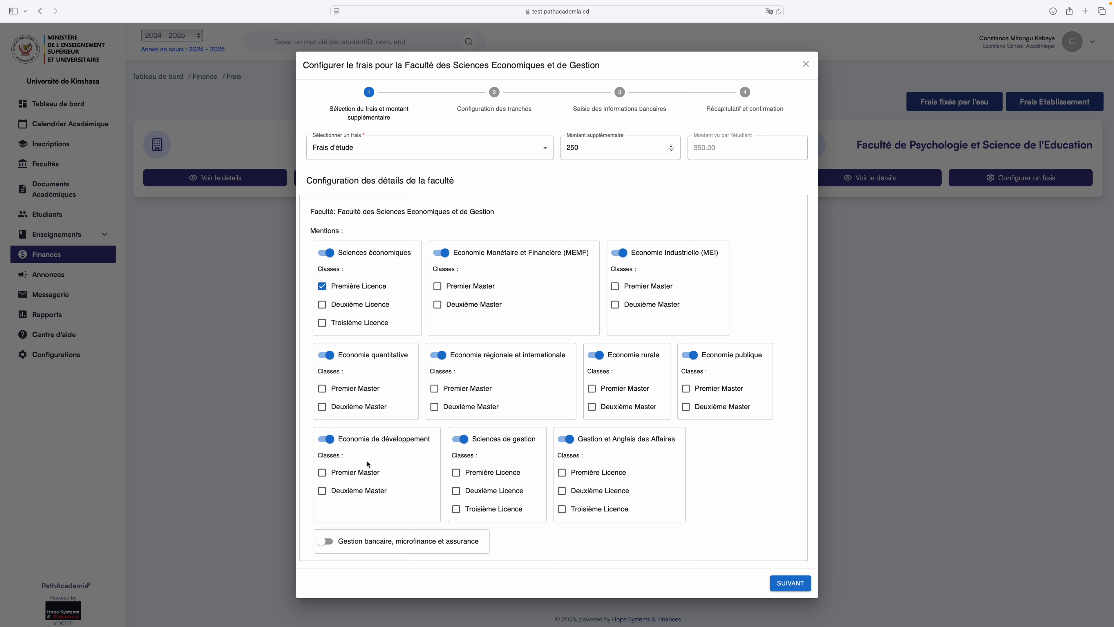
pyautogui.click(456, 472)
pyautogui.click(562, 473)
# Switch off MEMF, MEI and the other Economie mentions, then continue to the instalments step.
pyautogui.click(436, 254)
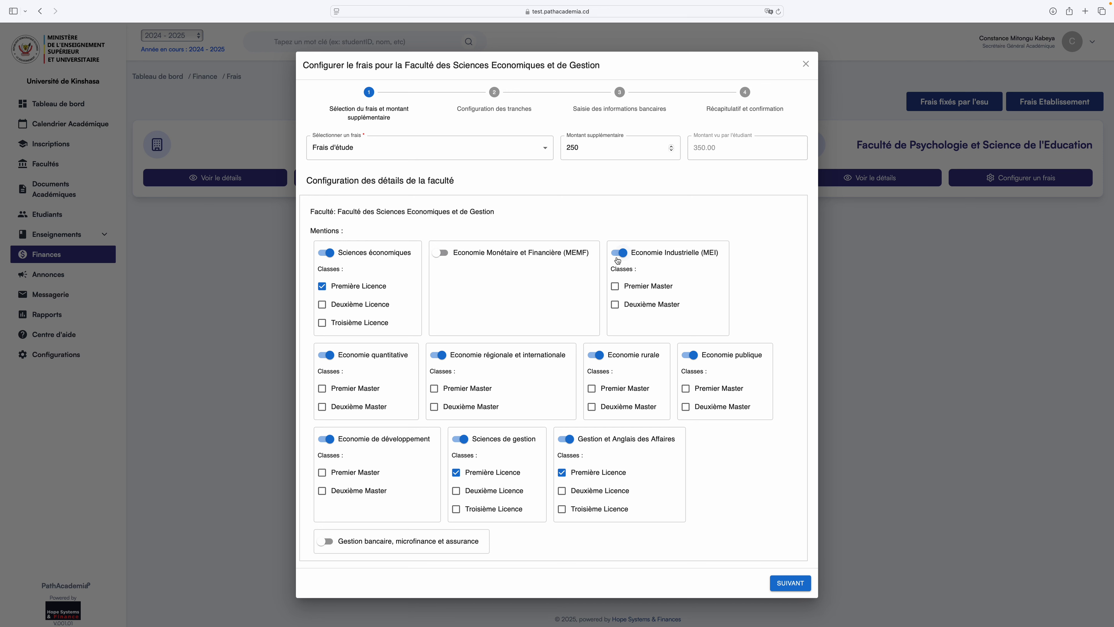
pyautogui.click(618, 253)
pyautogui.click(689, 355)
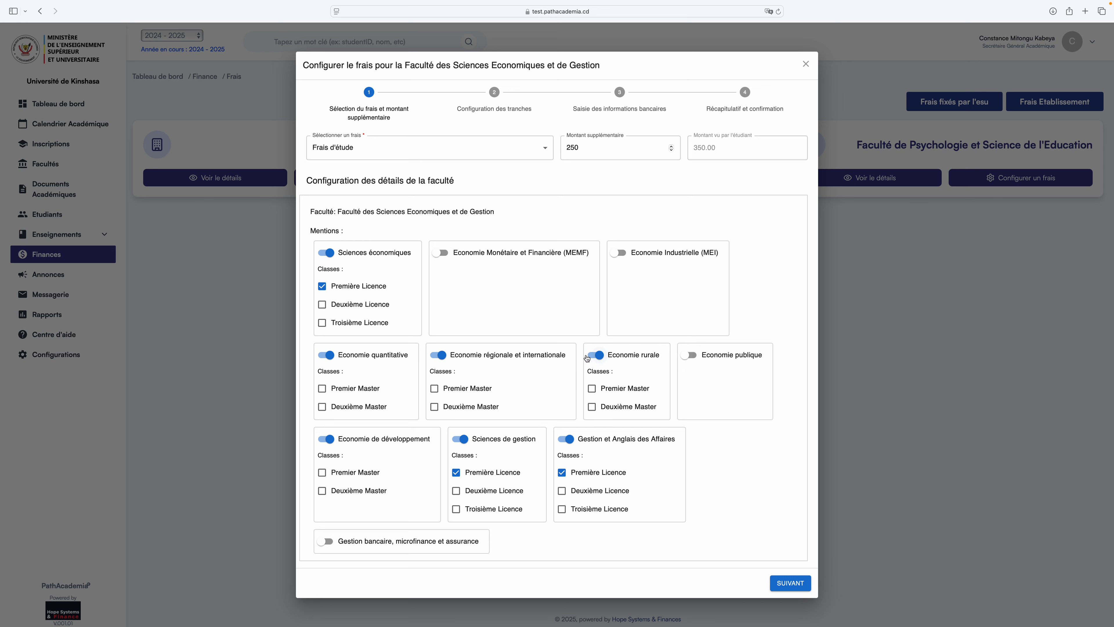
pyautogui.click(595, 355)
pyautogui.click(438, 355)
pyautogui.click(326, 356)
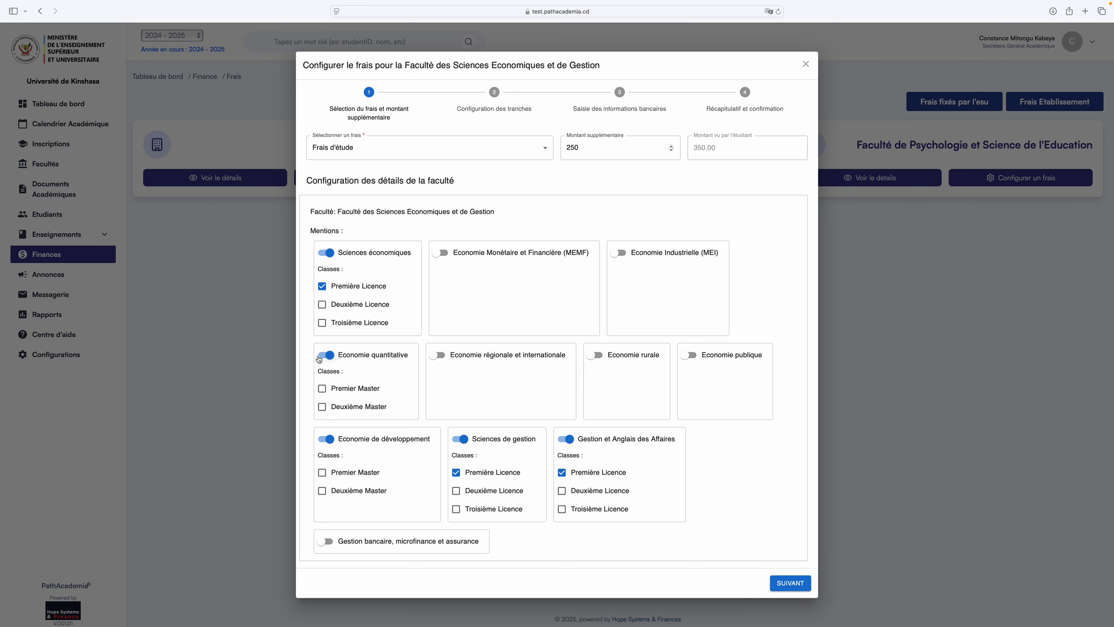
pyautogui.click(326, 413)
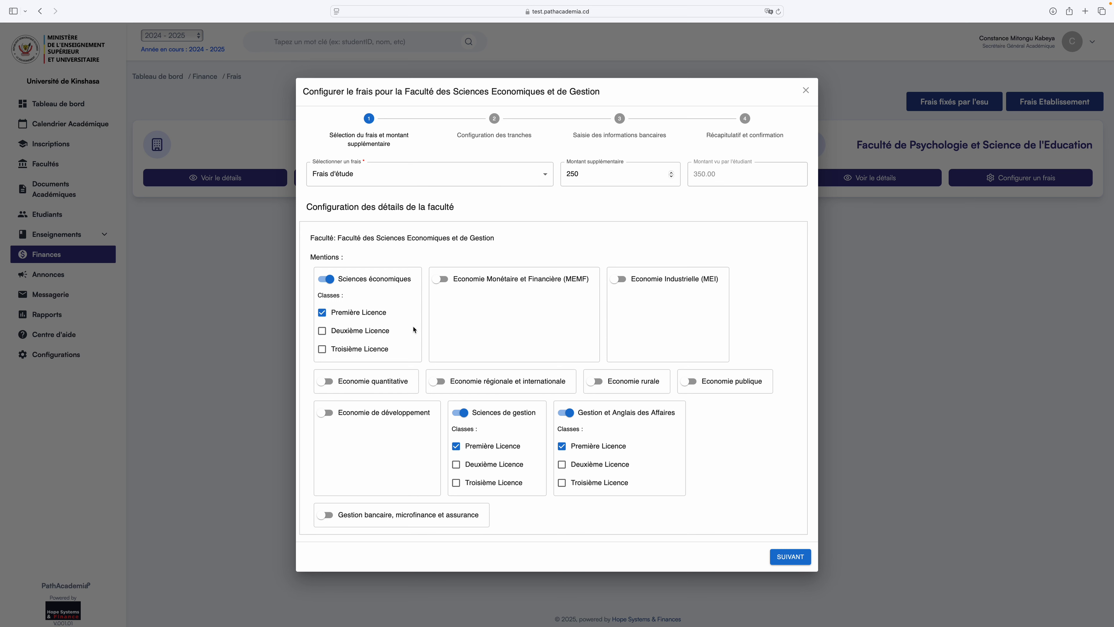
pyautogui.click(326, 515)
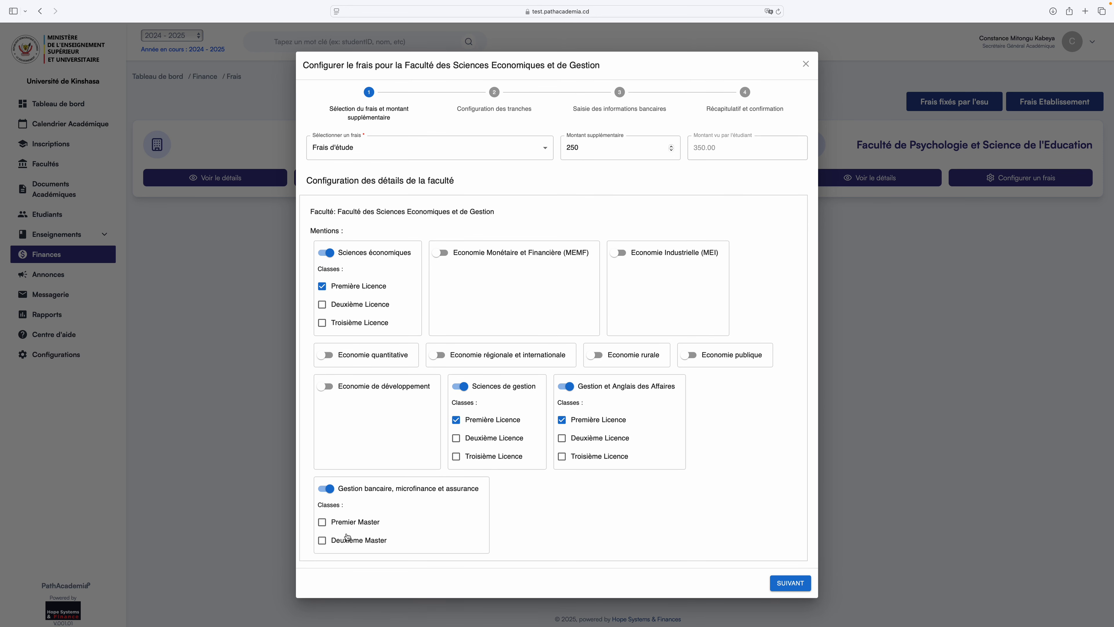
pyautogui.click(324, 489)
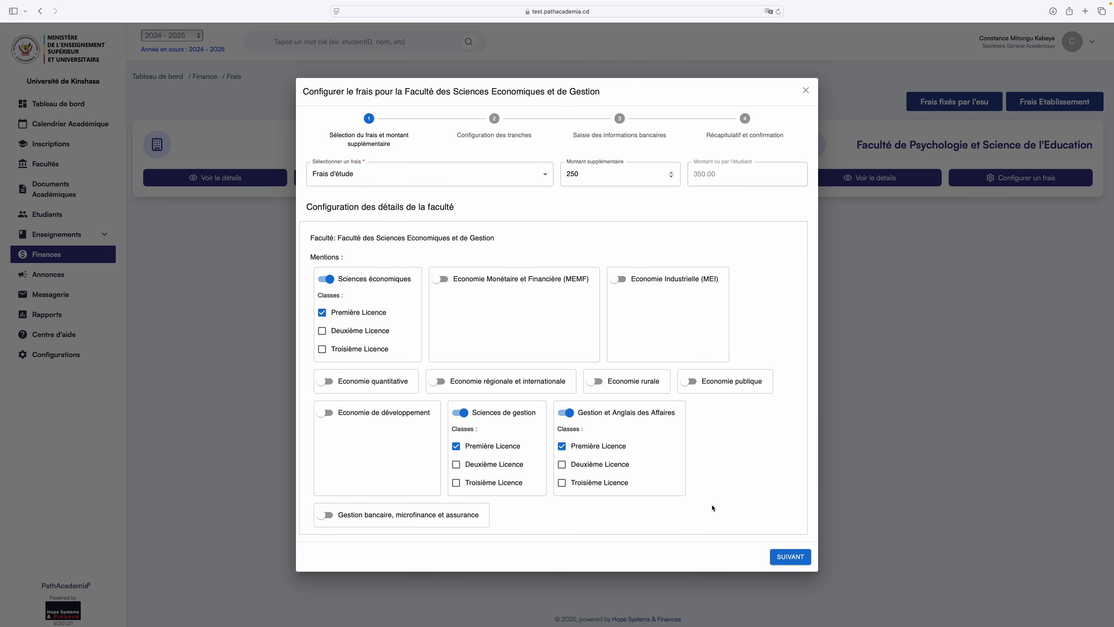
pyautogui.click(790, 557)
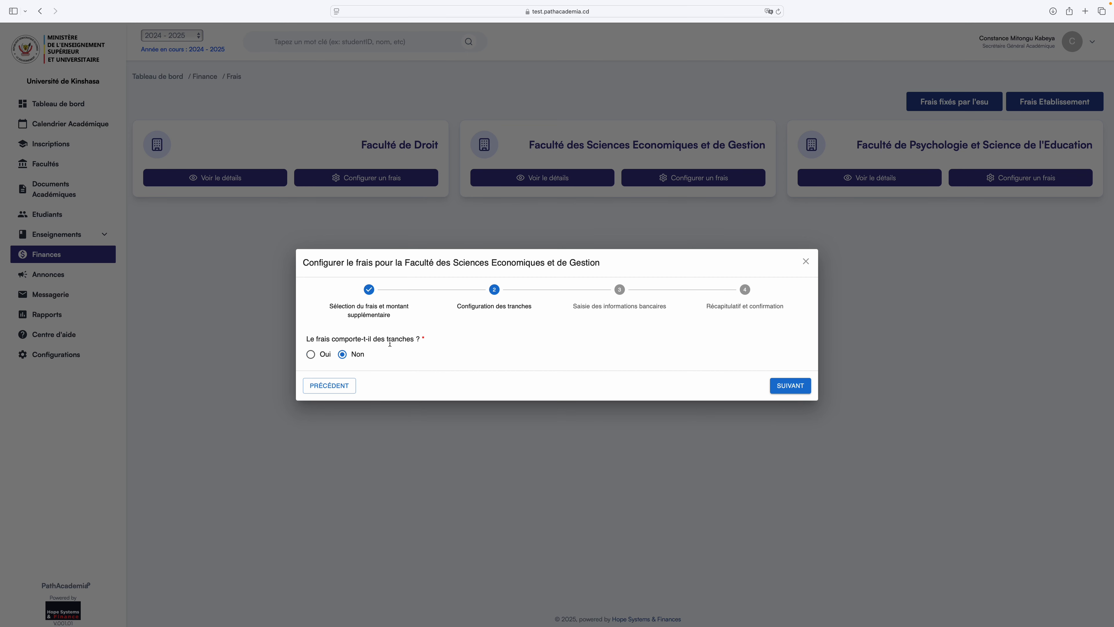
# Leave instalments set to 'Non' and continue to the bank information step.
pyautogui.moveTo(306, 341); pyautogui.dragTo(429, 341)
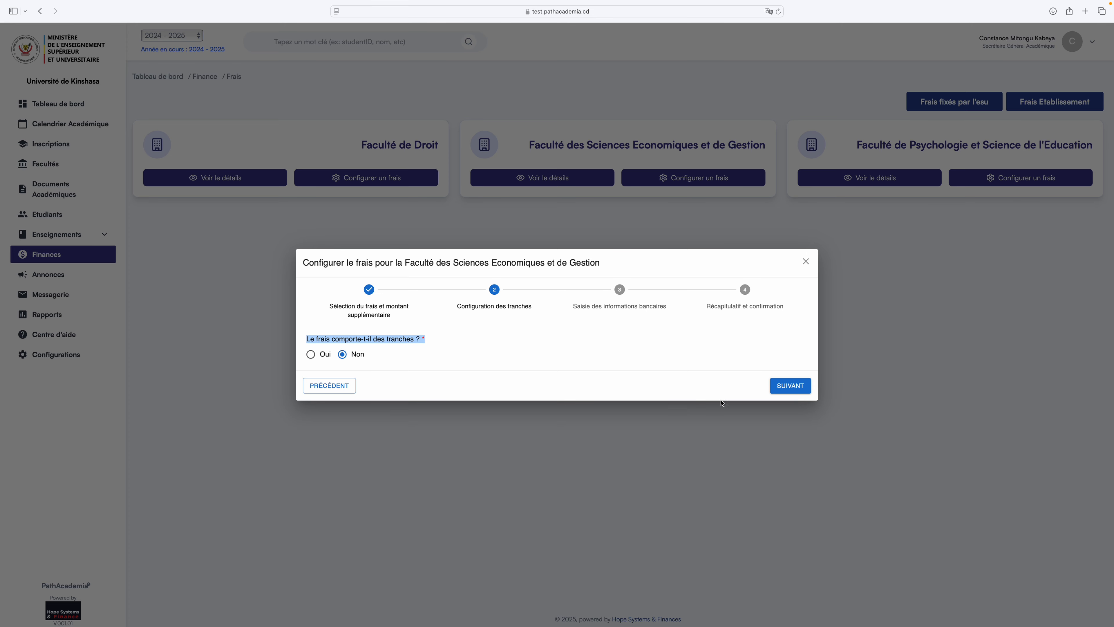
pyautogui.click(786, 386)
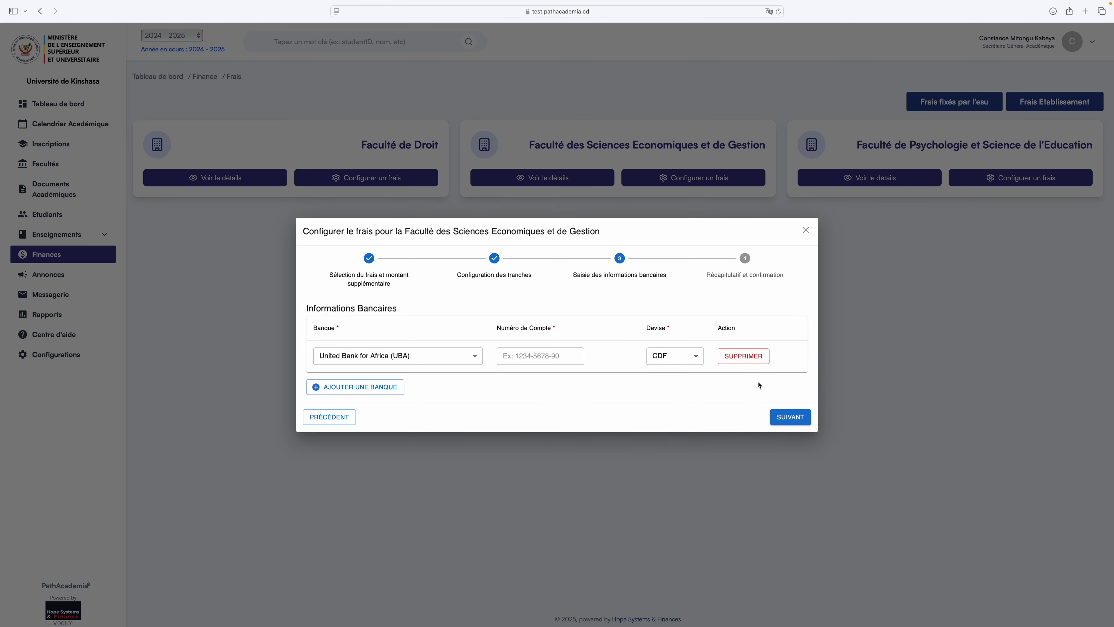
# Add a First Bank DRC account with its account number and USD currency.
pyautogui.click(478, 357)
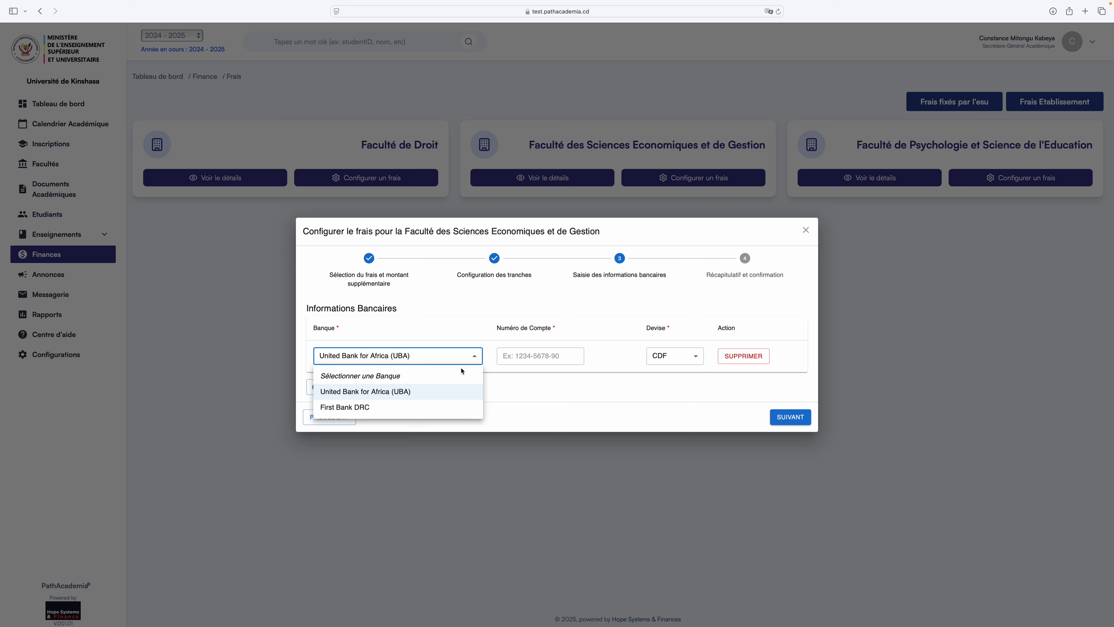
pyautogui.click(384, 409)
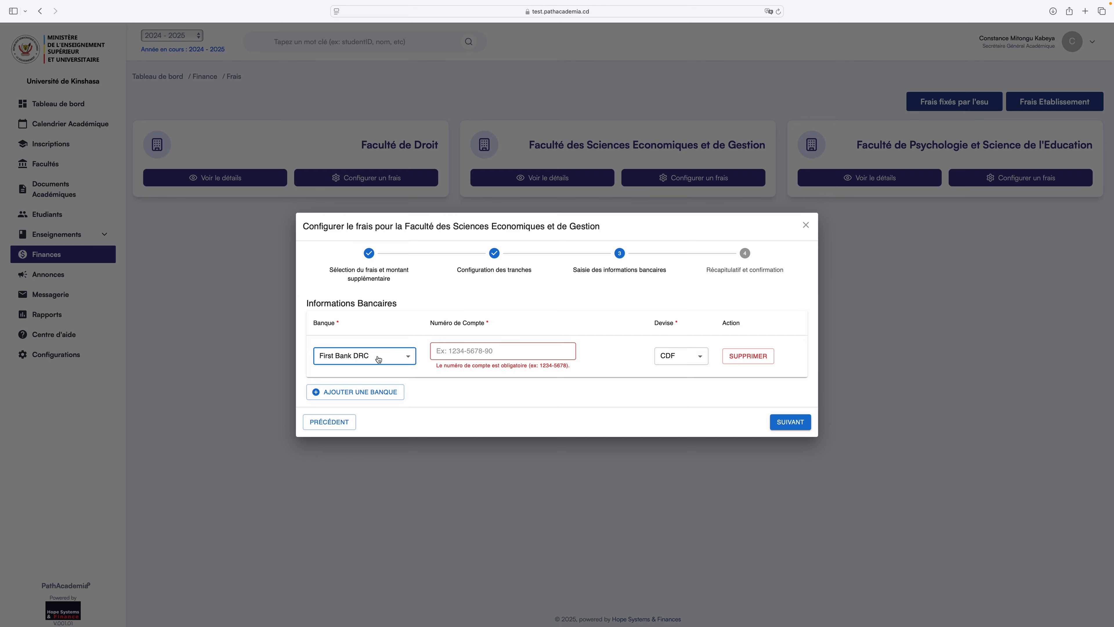
pyautogui.click(471, 351)
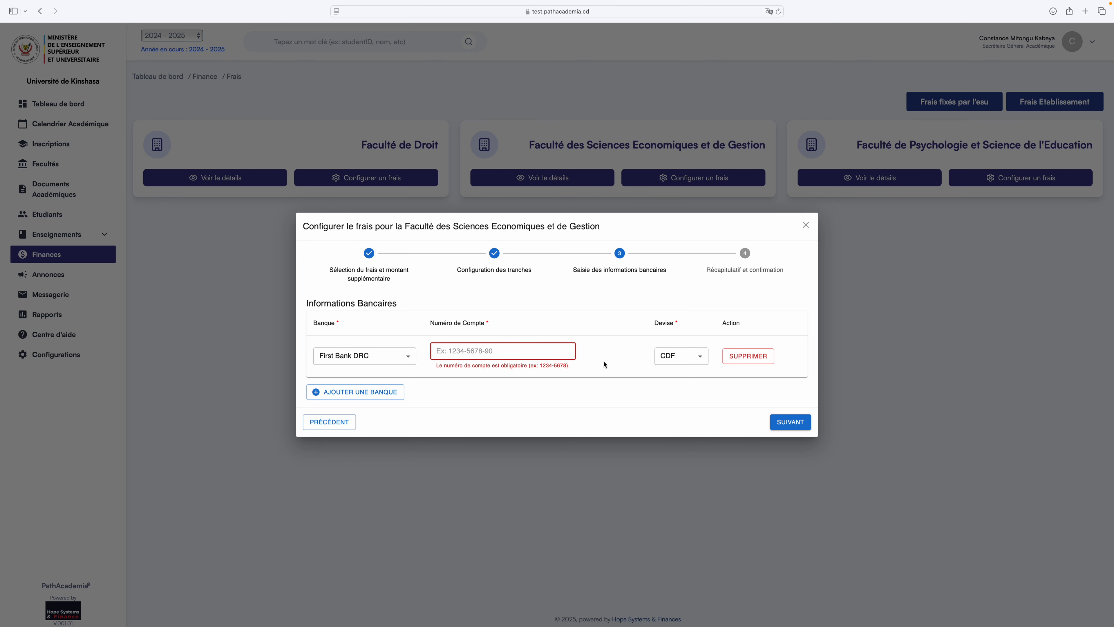
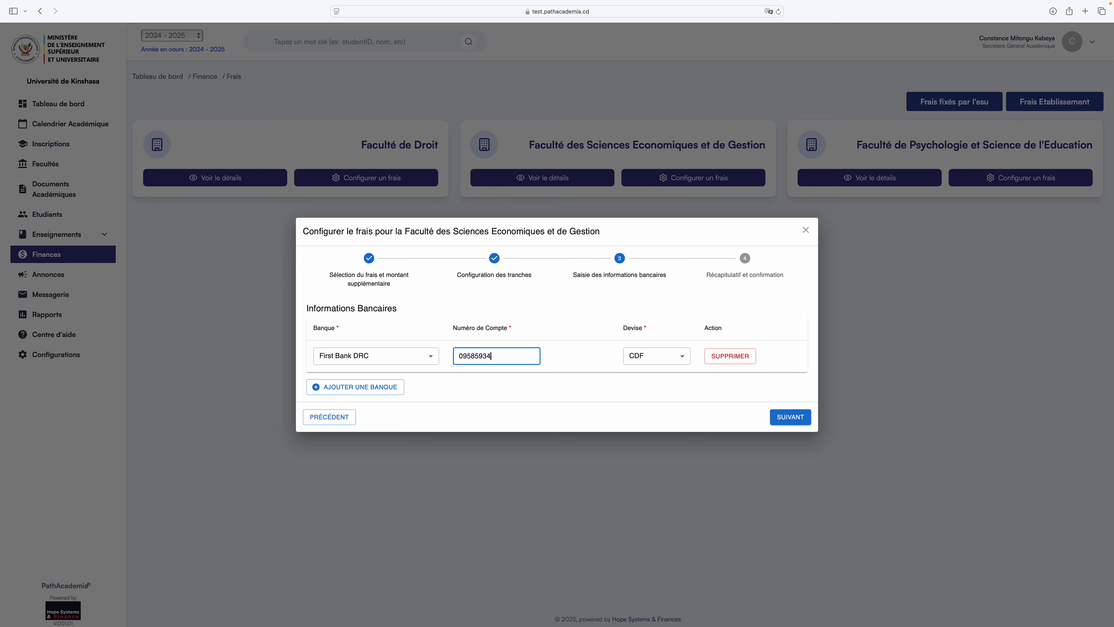
pyautogui.click(683, 358)
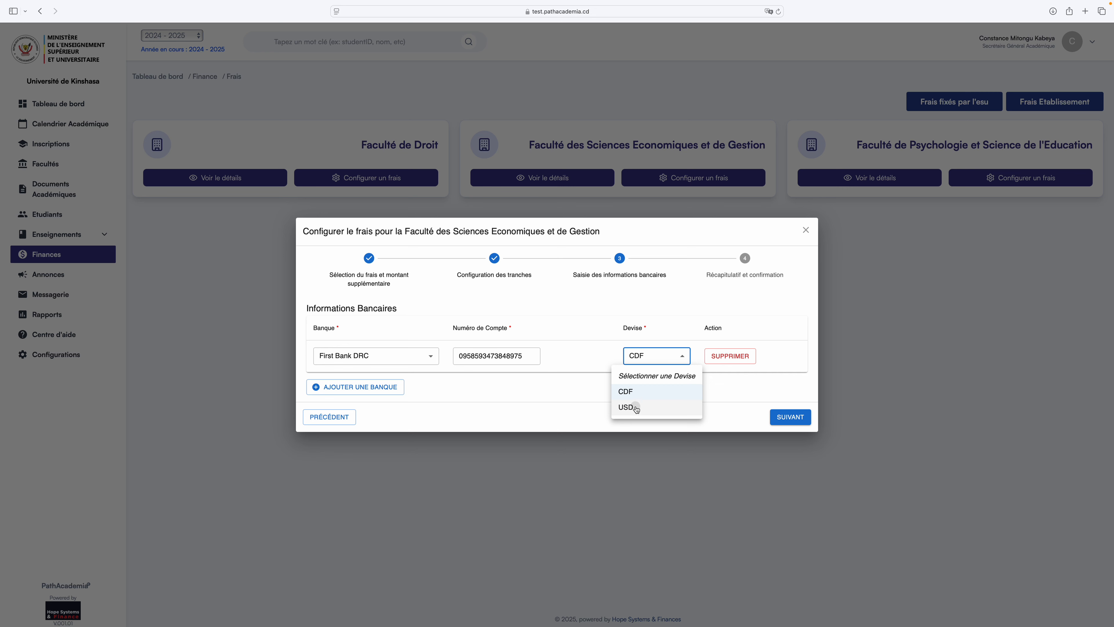
pyautogui.click(627, 407)
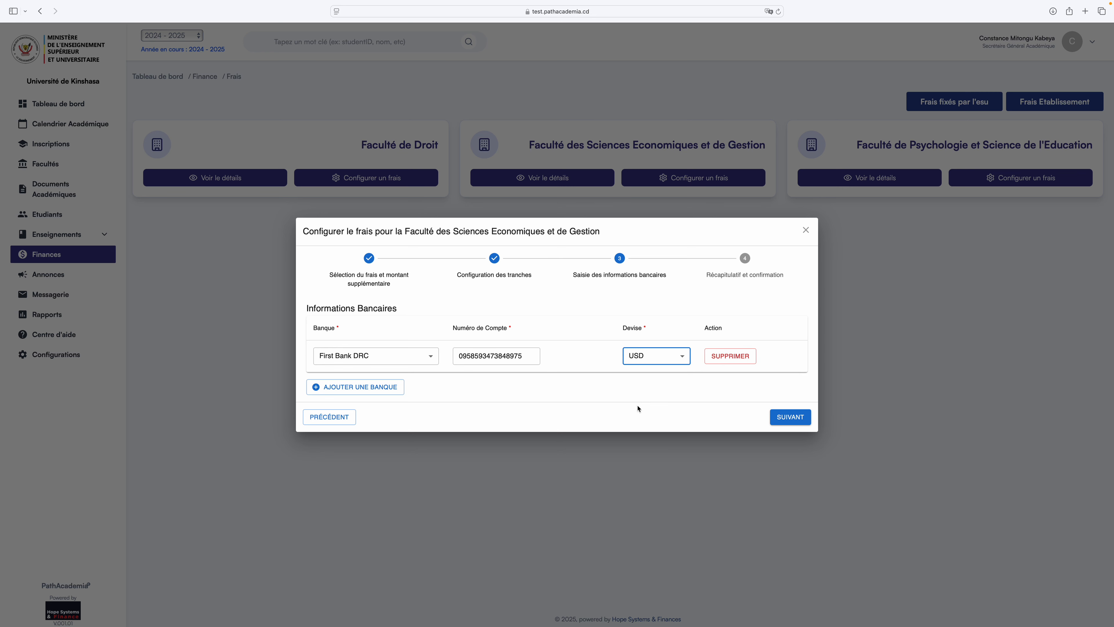
# Add a second First Bank DRC account in CDF, then continue to the summary.
pyautogui.click(393, 387)
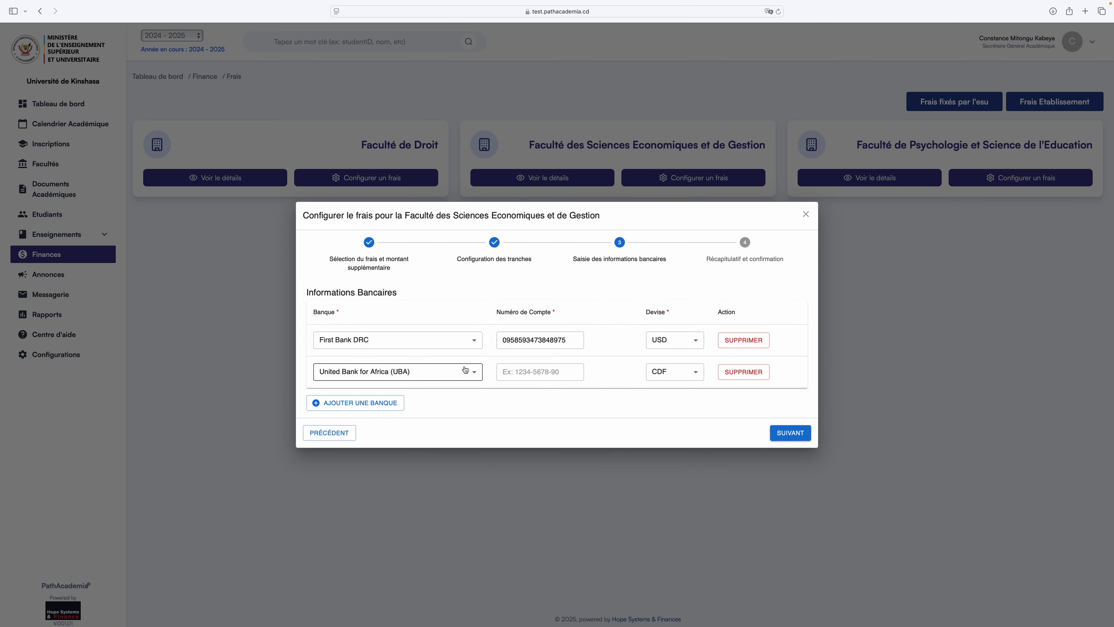
pyautogui.click(473, 372)
pyautogui.click(422, 421)
pyautogui.click(518, 367)
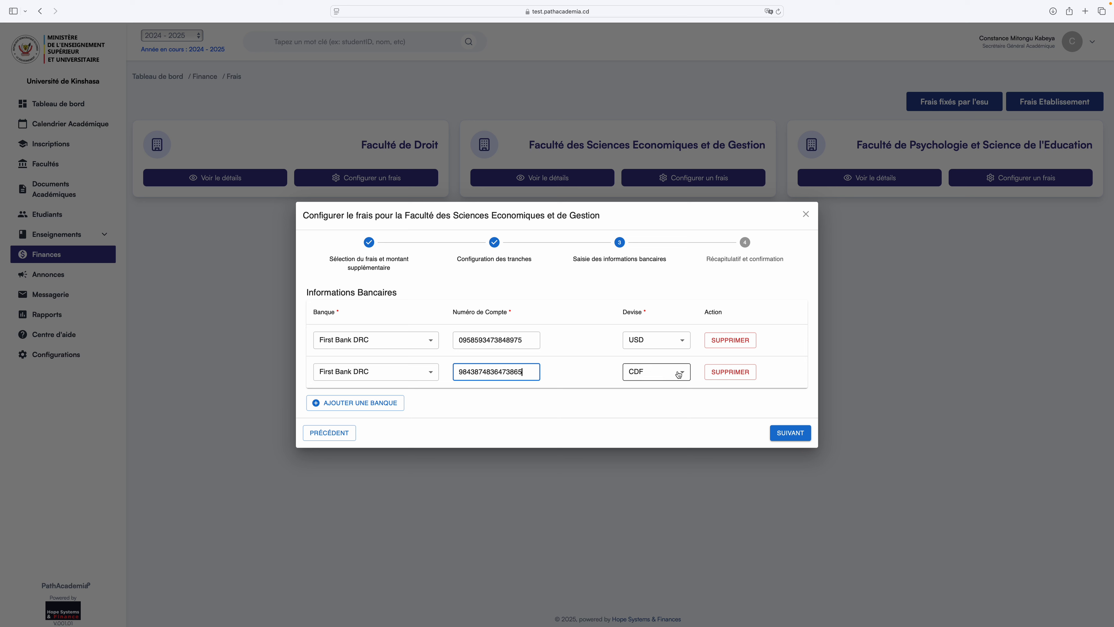
pyautogui.click(644, 372)
pyautogui.click(638, 407)
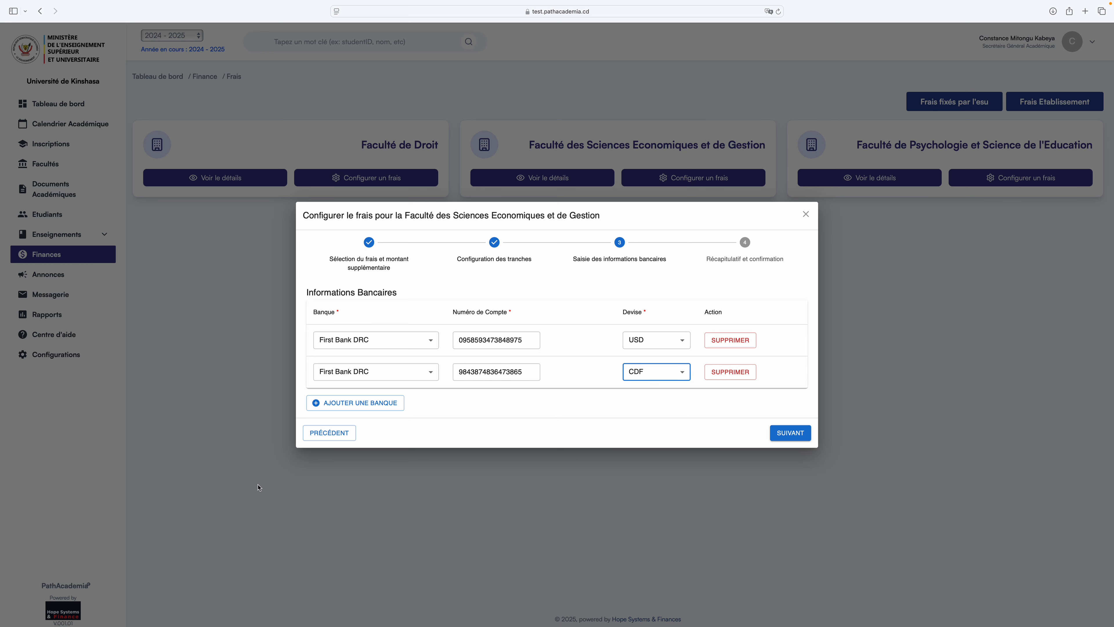
pyautogui.click(785, 435)
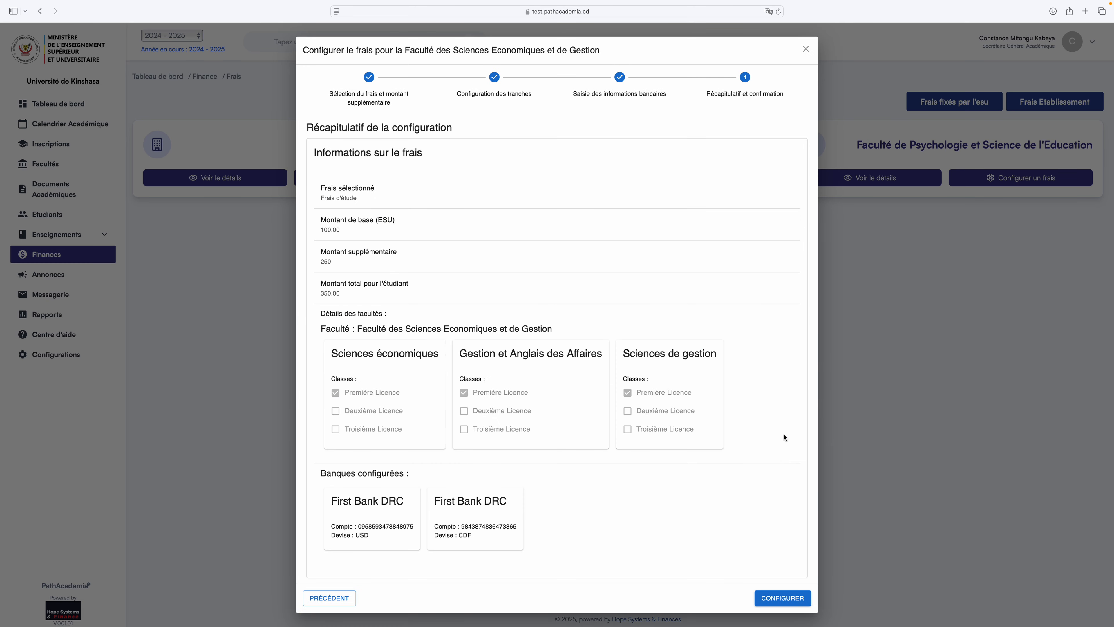
# Review the Récapitulatif, including the 250 supplement, and save with CONFIGURER.
pyautogui.scroll(-1, 457, 355)
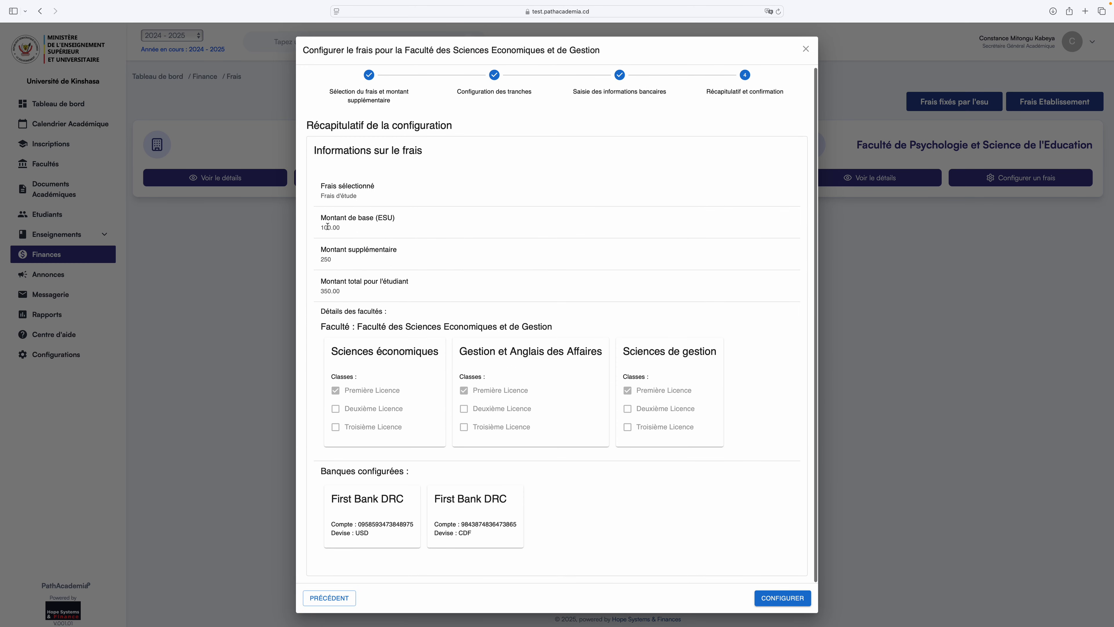
pyautogui.moveTo(320, 259); pyautogui.dragTo(372, 306)
pyautogui.click(786, 598)
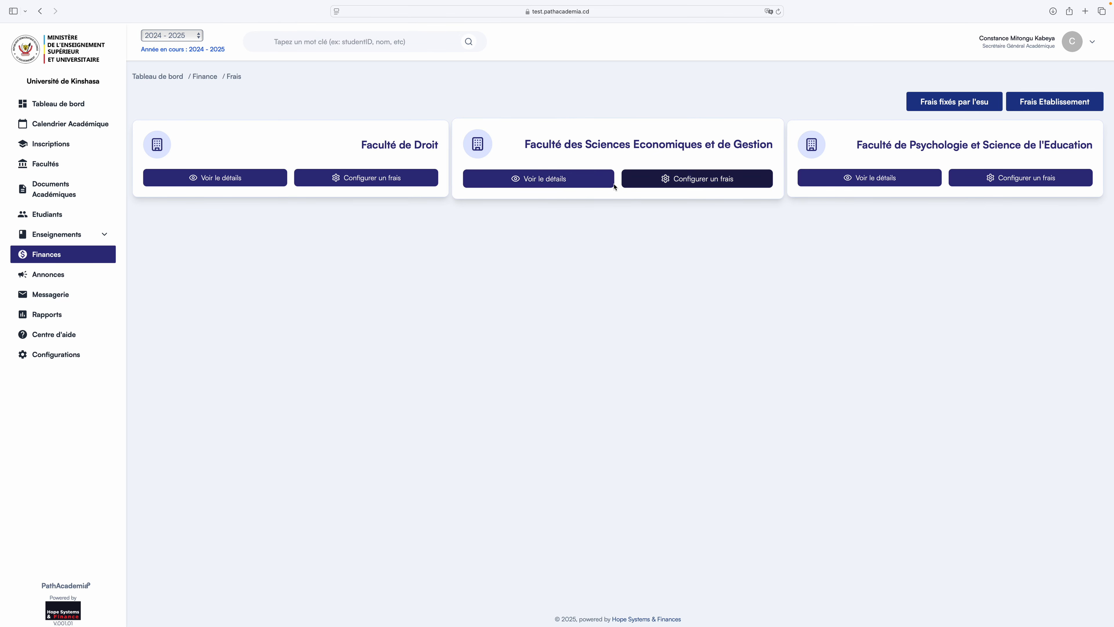
pyautogui.click(586, 188)
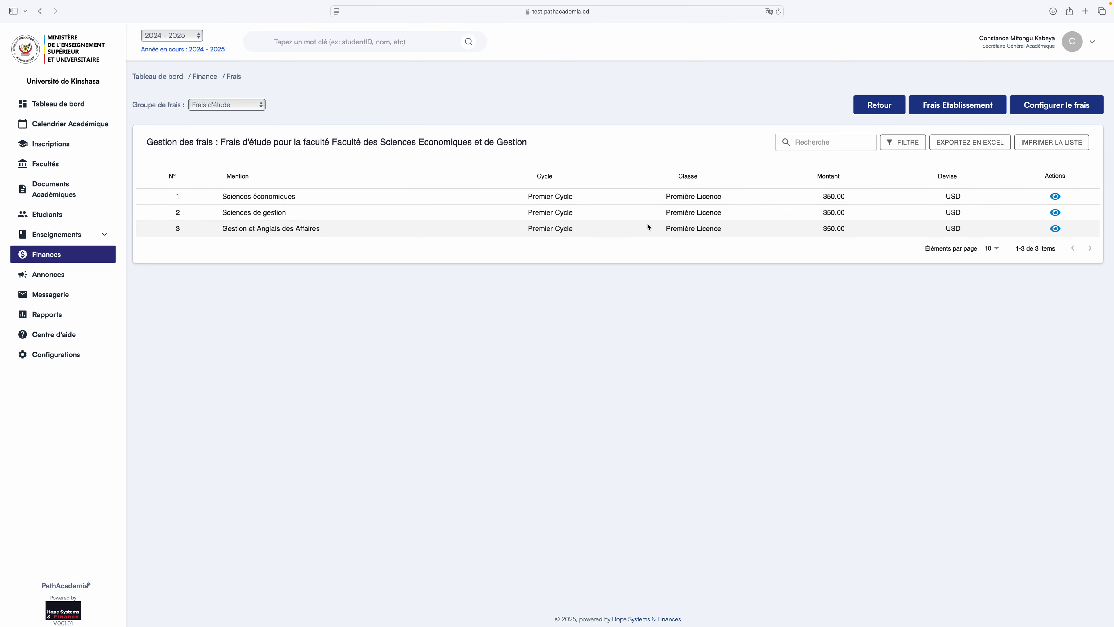
pyautogui.click(877, 105)
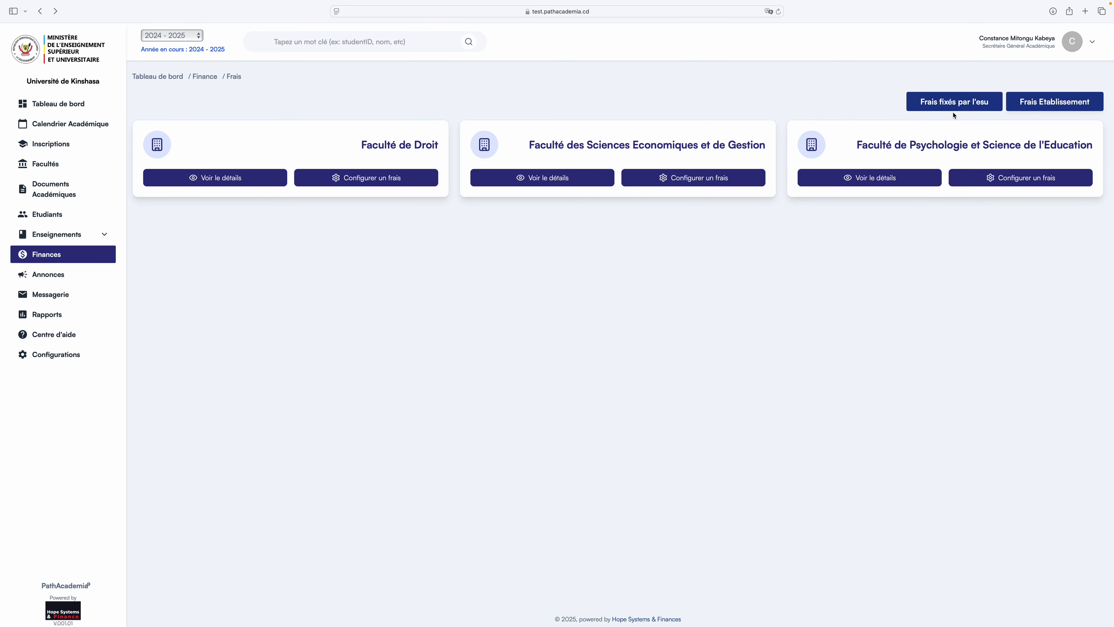
# Reload the Frais page and switch to the 'Frais définitif' view.
pyautogui.click(51, 261)
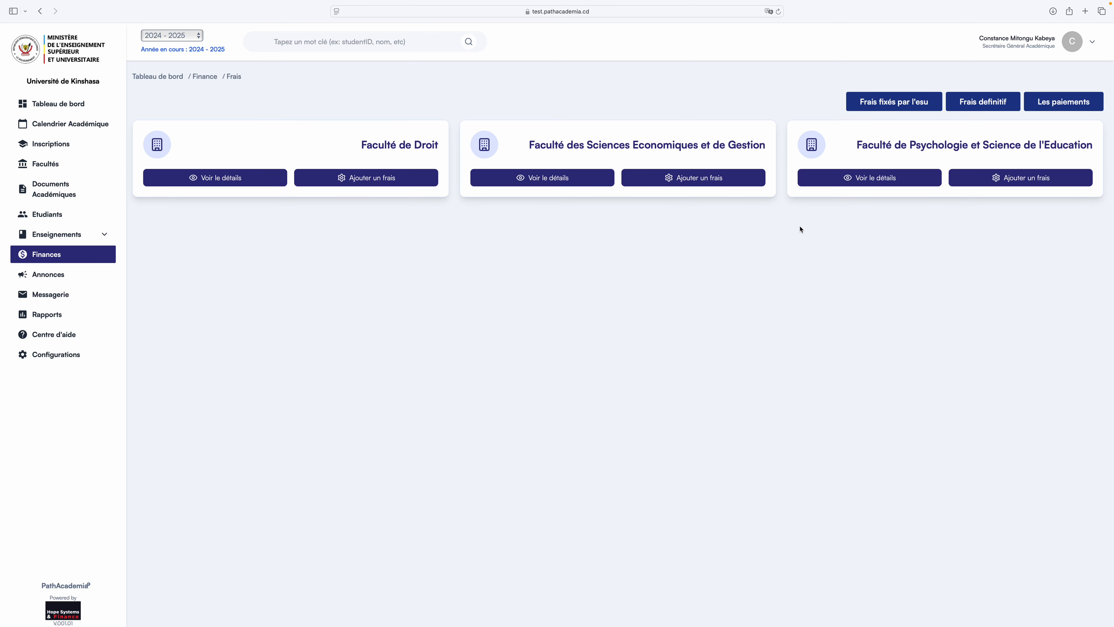
pyautogui.click(989, 105)
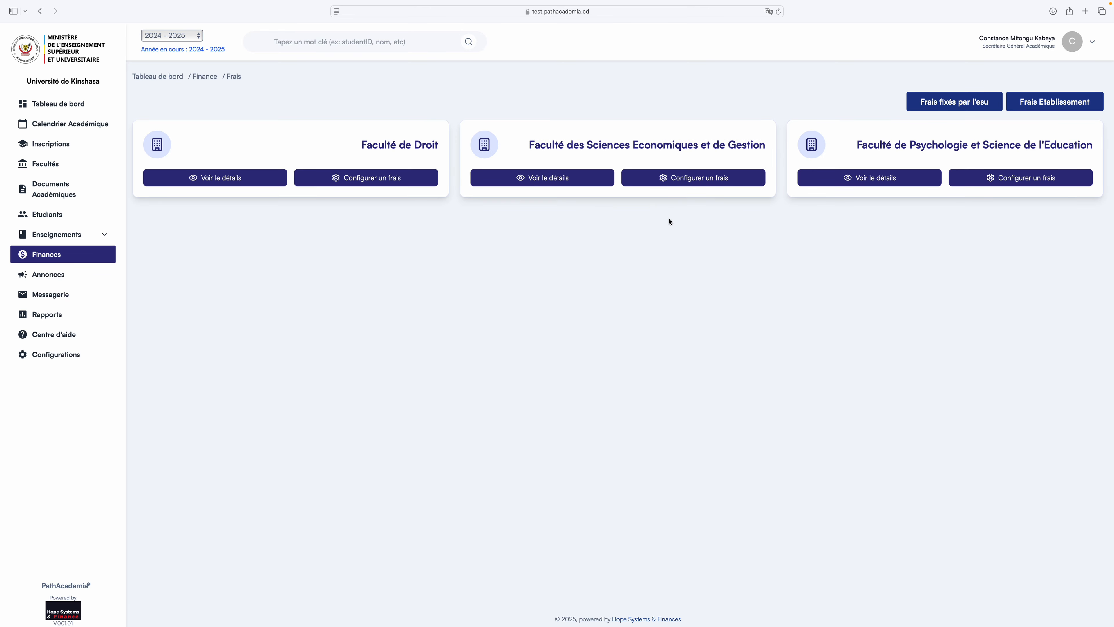
# Start an Economics fee: Frais d'étude with a 200 supplementary amount.
pyautogui.click(698, 184)
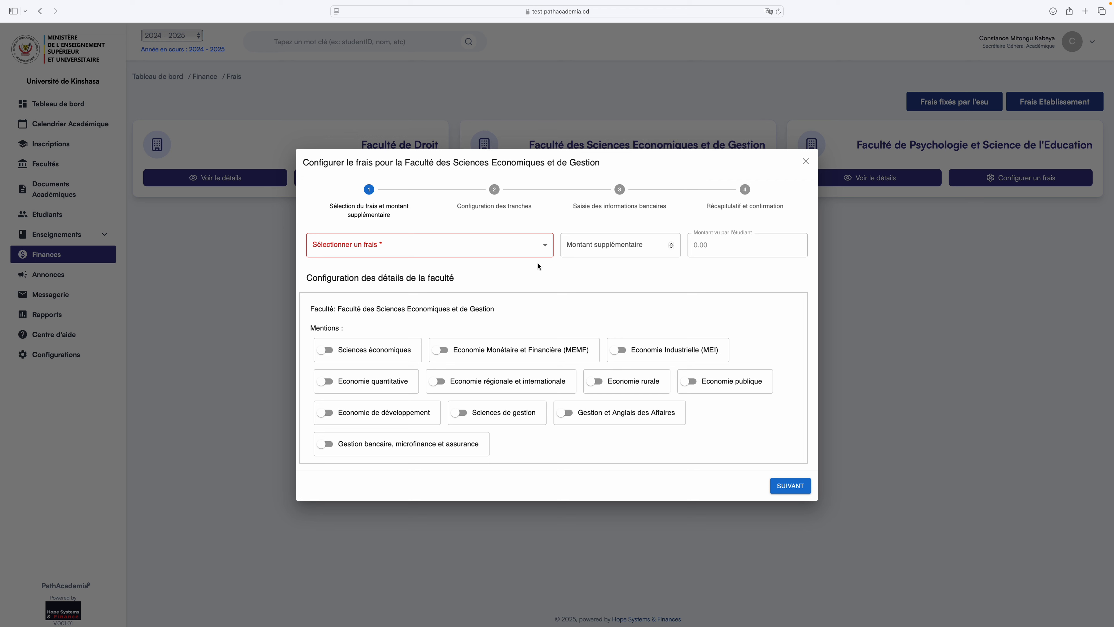
pyautogui.click(544, 249)
pyautogui.click(456, 280)
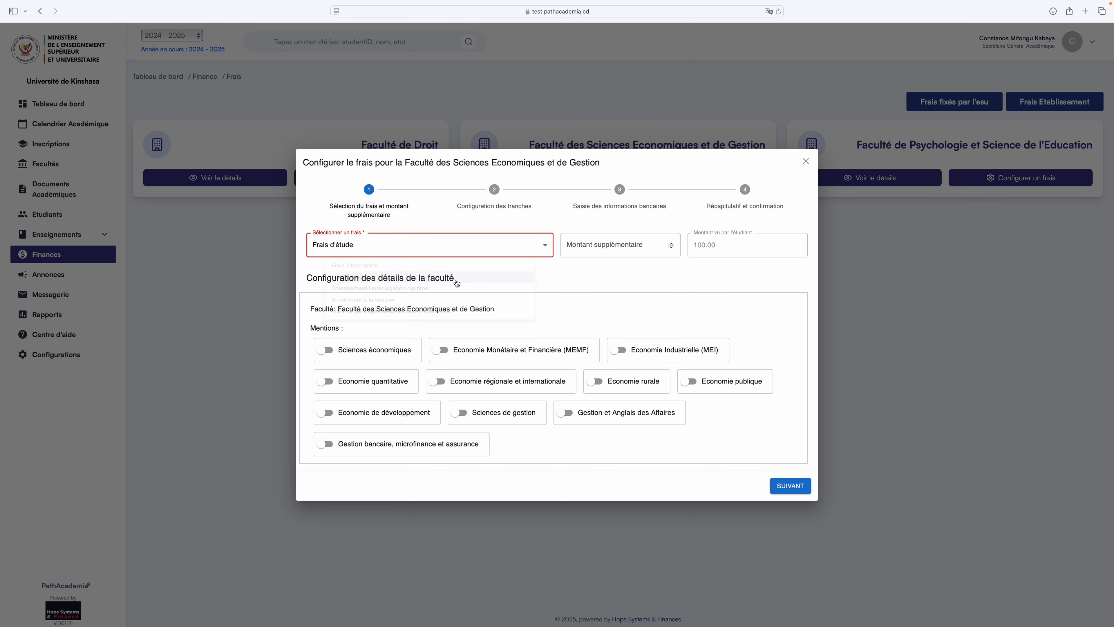
pyautogui.click(608, 245)
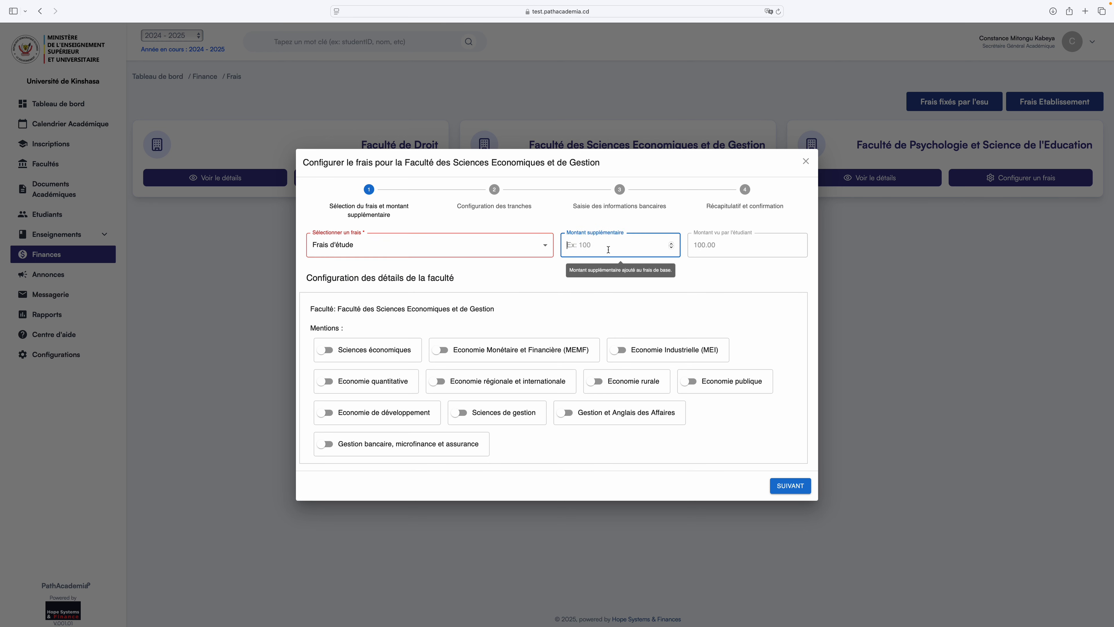
pyautogui.write('100')
pyautogui.press('BackSpace')
pyautogui.press('BackSpace')
pyautogui.press('BackSpace')
pyautogui.write('200')
pyautogui.click(722, 265)
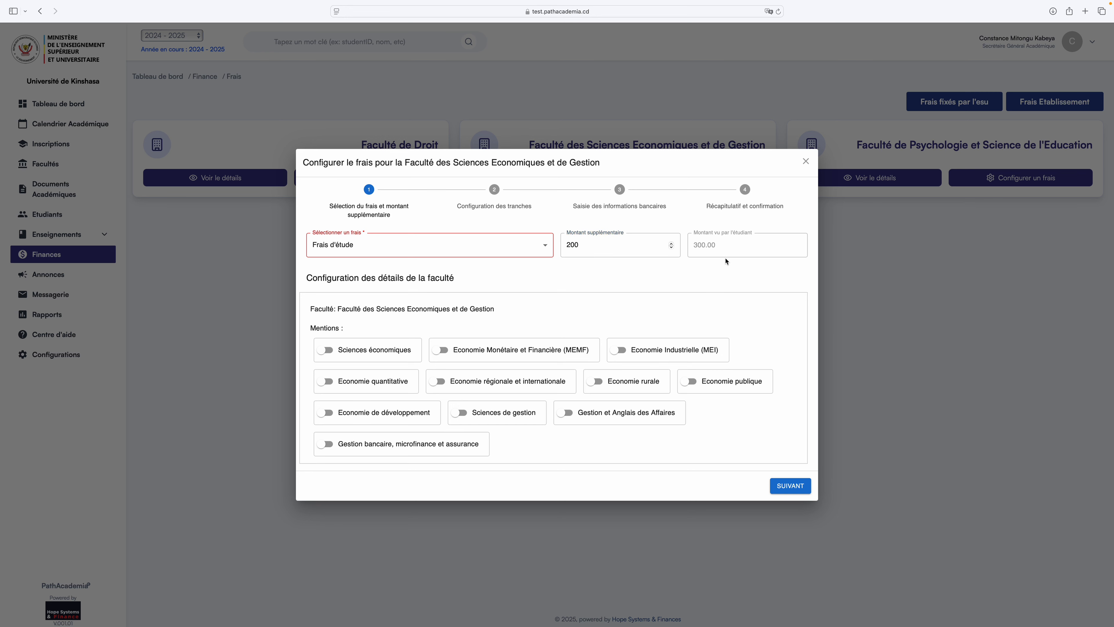
# Apply it to Sciences économiques, MEMF, MEI and Economie quantitative classes, excluding Première Licence.
pyautogui.click(330, 350)
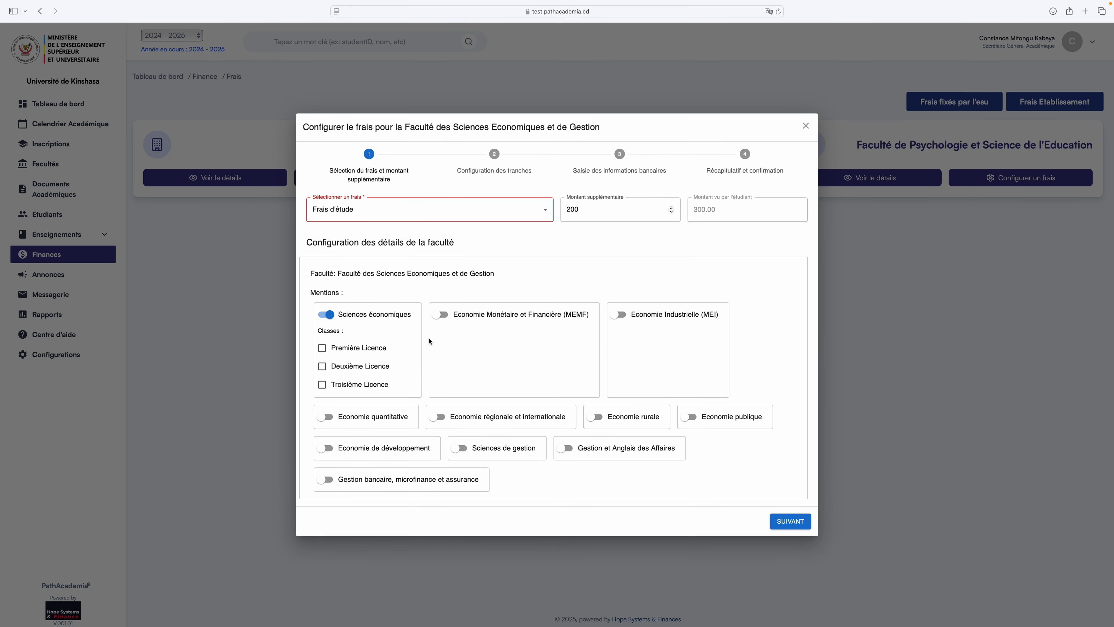
pyautogui.click(444, 318)
pyautogui.click(322, 367)
pyautogui.click(322, 384)
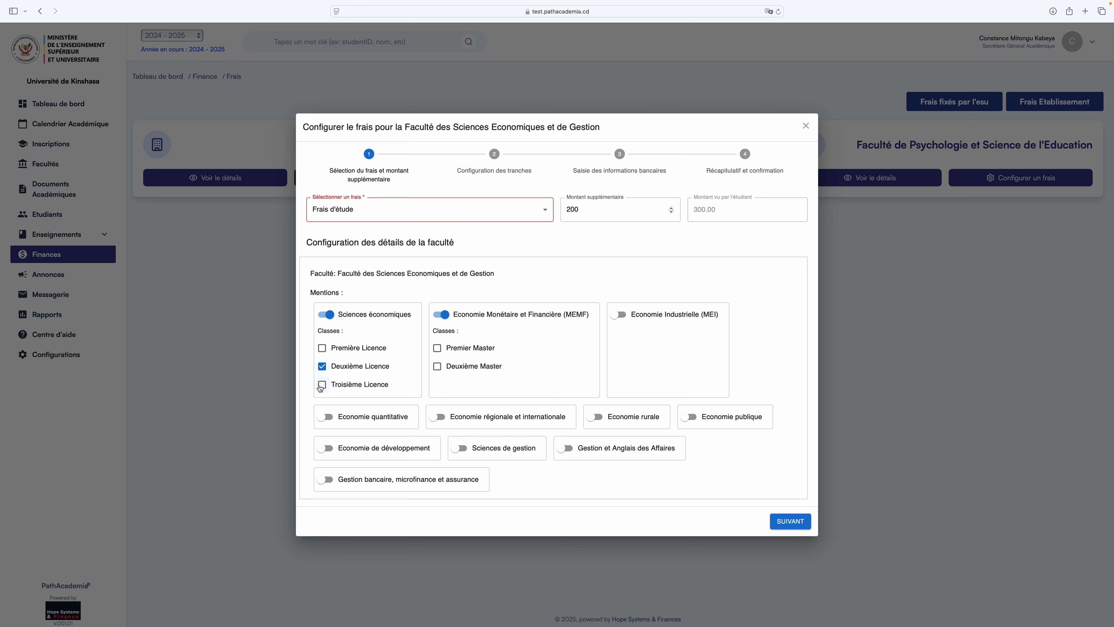
pyautogui.click(437, 348)
pyautogui.click(437, 367)
pyautogui.click(618, 314)
pyautogui.click(616, 348)
pyautogui.click(615, 366)
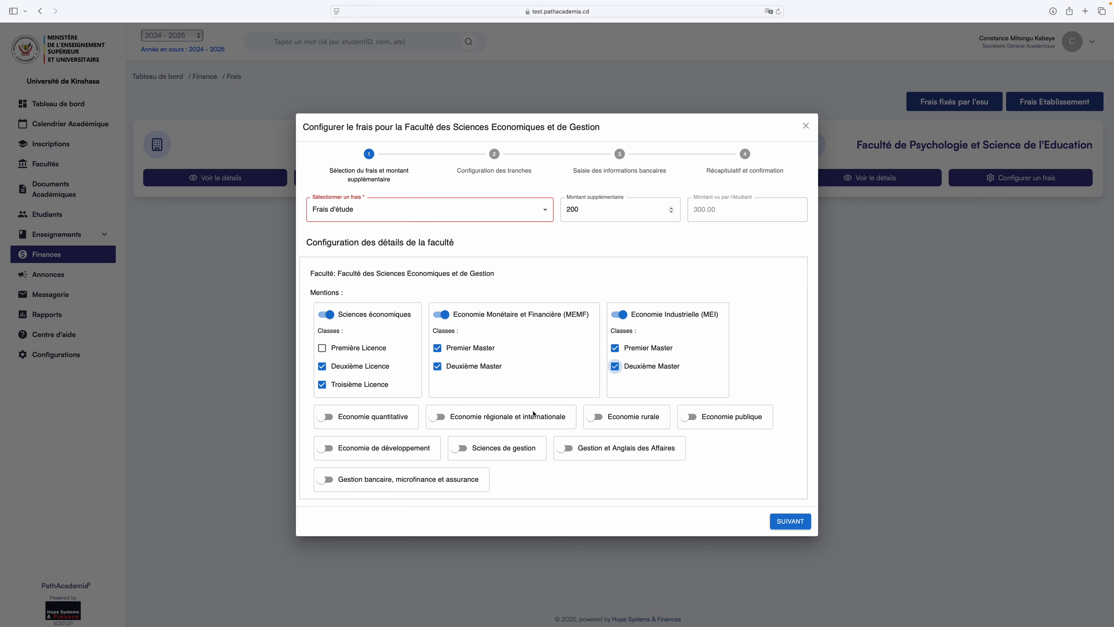
pyautogui.click(343, 416)
pyautogui.click(322, 424)
pyautogui.click(322, 442)
# Apply it to the Master years of Economie régionale et internationale, rurale, publique and développement.
pyautogui.click(465, 392)
pyautogui.click(434, 424)
pyautogui.click(434, 442)
pyautogui.click(595, 391)
pyautogui.click(592, 424)
pyautogui.click(592, 442)
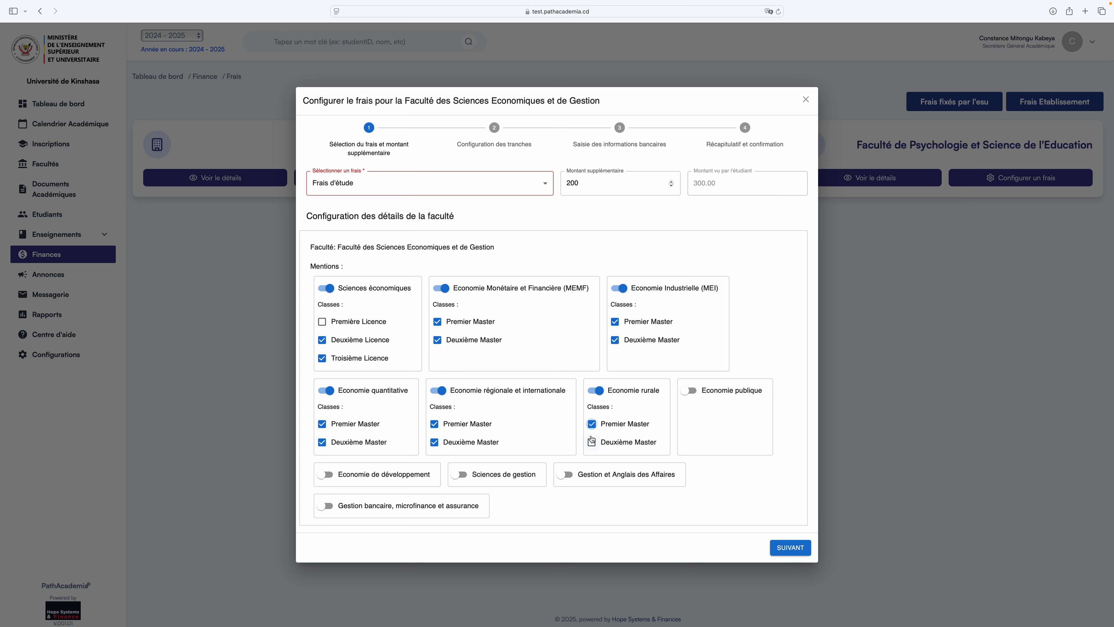
pyautogui.click(689, 390)
pyautogui.click(685, 424)
pyautogui.click(685, 442)
pyautogui.click(326, 474)
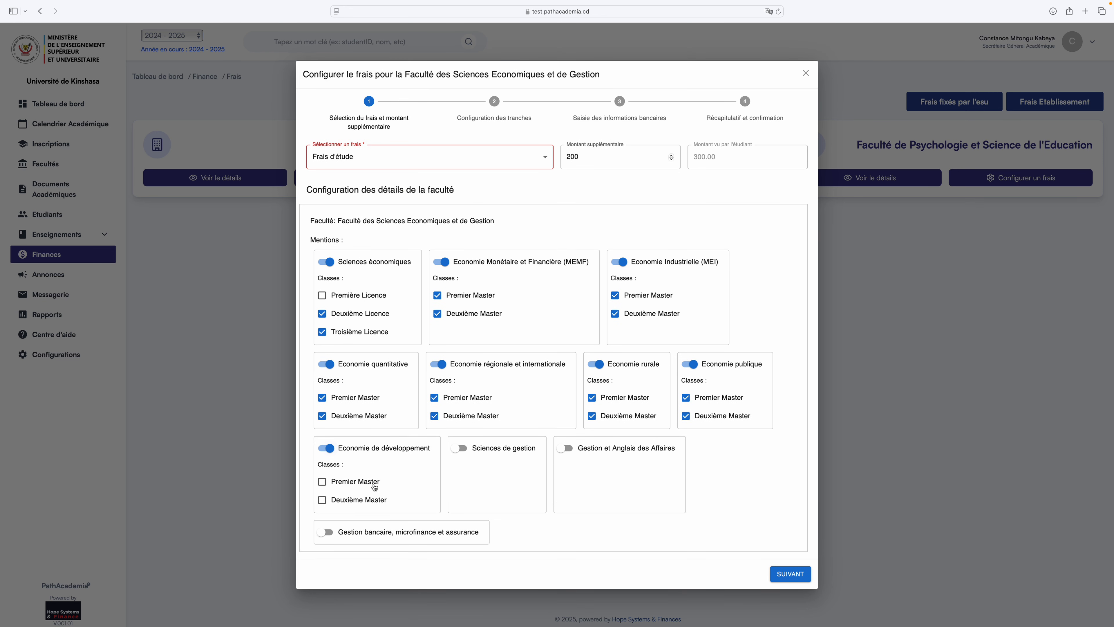
pyautogui.click(351, 481)
pyautogui.click(357, 499)
# Apply it to Sciences de gestion, Gestion et Anglais des Affaires and Gestion bancaire classes.
pyautogui.click(459, 448)
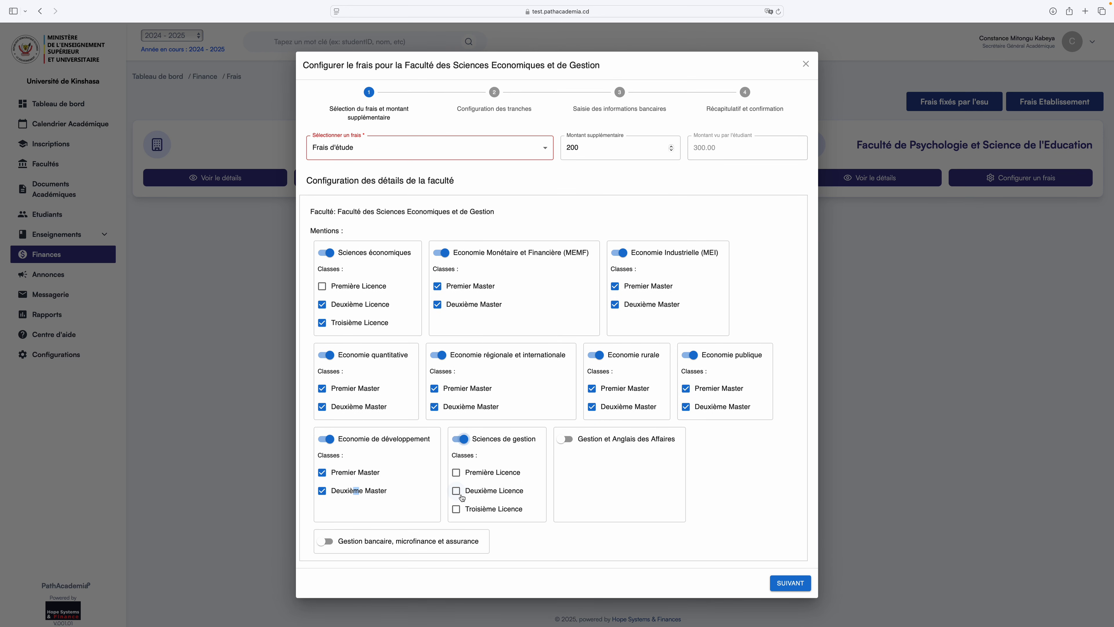
pyautogui.click(472, 494)
pyautogui.click(475, 507)
pyautogui.click(566, 439)
pyautogui.click(577, 494)
pyautogui.click(581, 509)
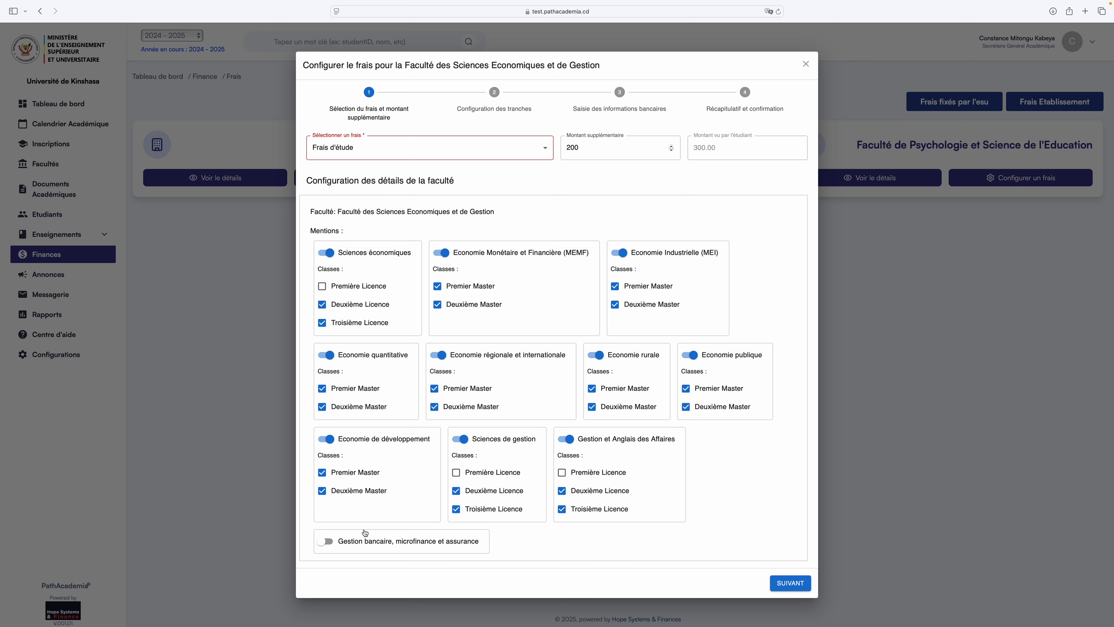
pyautogui.click(327, 541)
pyautogui.scroll(-2, 333, 545)
pyautogui.click(323, 537)
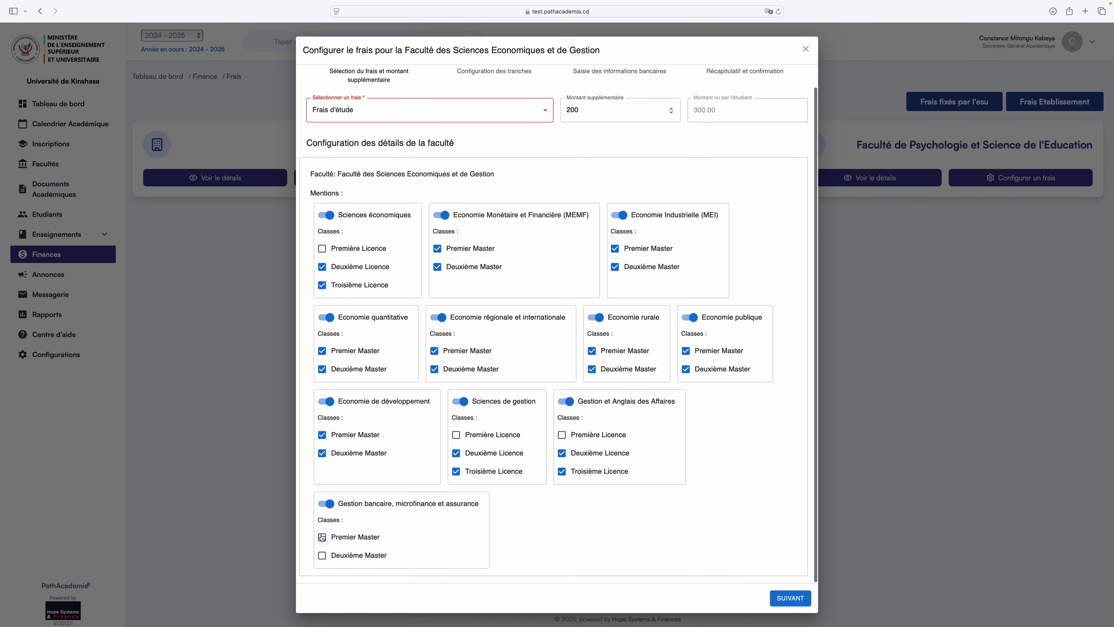
pyautogui.click(323, 557)
# Make the fee payable in instalments named 'Première Tranche' and 'Deuxième Tranche'.
pyautogui.click(789, 598)
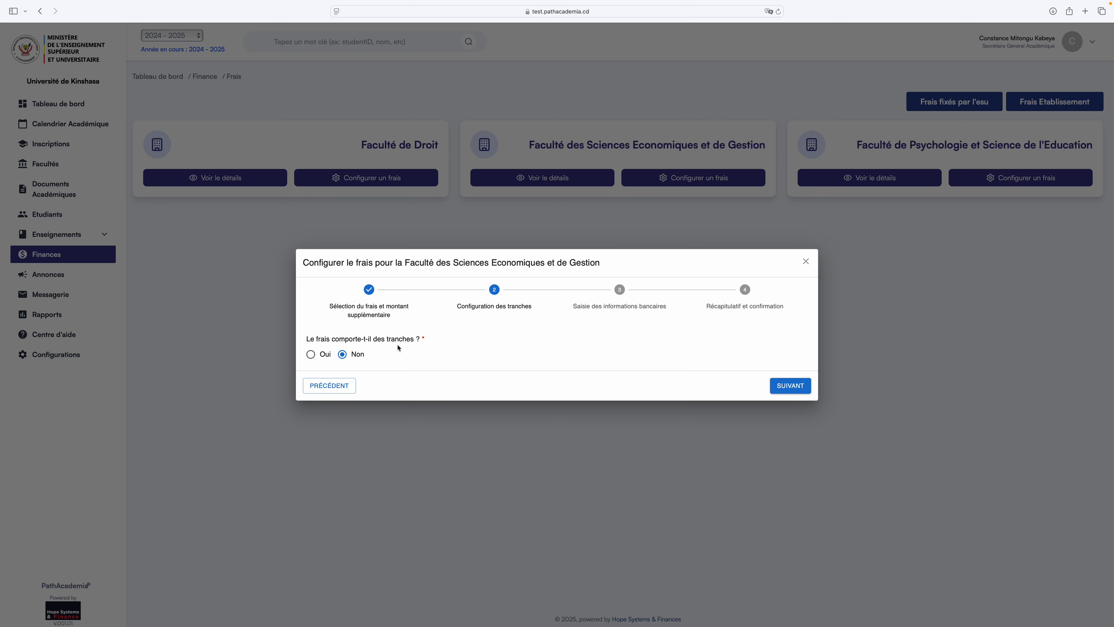
pyautogui.click(311, 355)
pyautogui.click(390, 354)
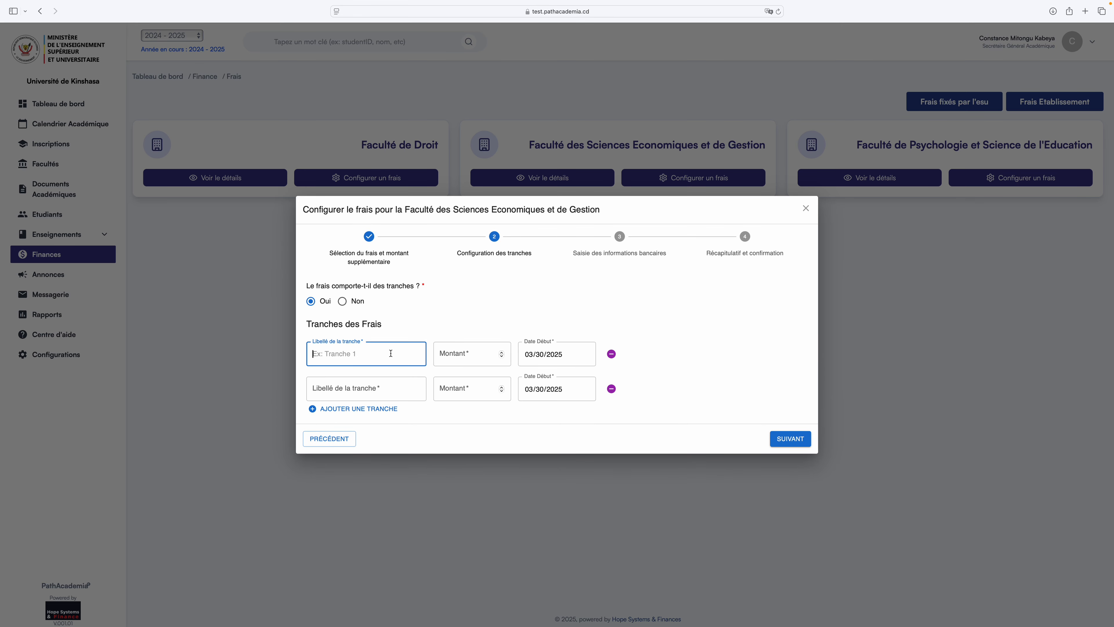
pyautogui.click(388, 387)
pyautogui.click(380, 357)
pyautogui.write('Première Tranche')
pyautogui.click(373, 387)
pyautogui.write('Deuxmi')
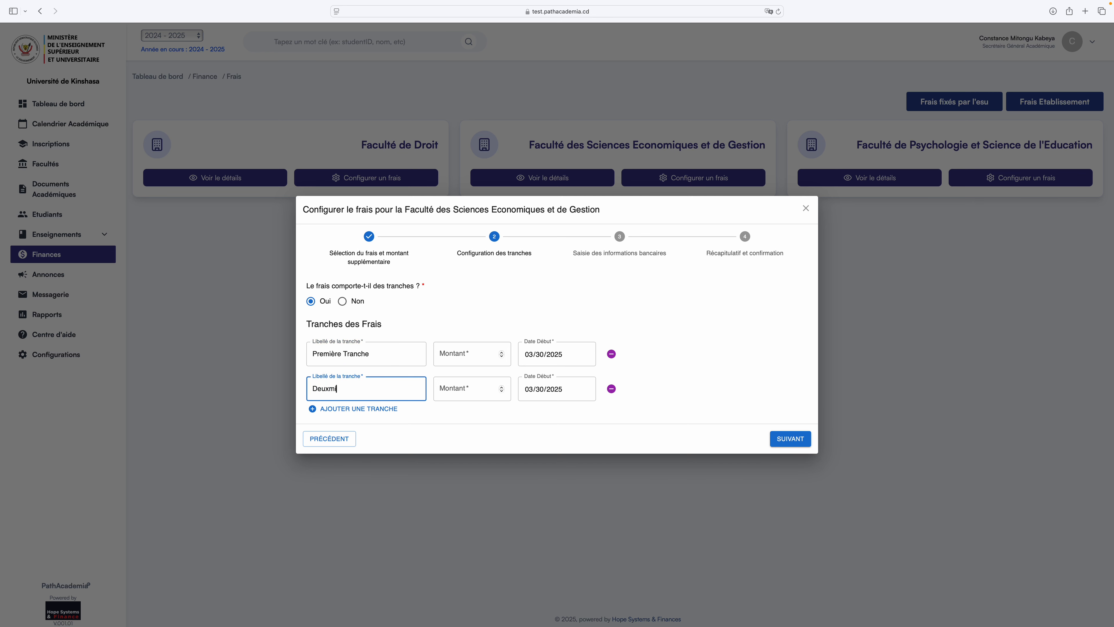
pyautogui.write('è')
pyautogui.press('BackSpace')
pyautogui.press('BackSpace')
pyautogui.press('BackSpace')
pyautogui.write('ième tranche')
pyautogui.press('BackSpace')
pyautogui.press('BackSpace')
pyautogui.press('BackSpace')
pyautogui.press('BackSpace')
pyautogui.press('BackSpace')
pyautogui.press('BackSpace')
pyautogui.write('Tranch')
# Set the instalment amounts to 200 and 100.
pyautogui.click(476, 354)
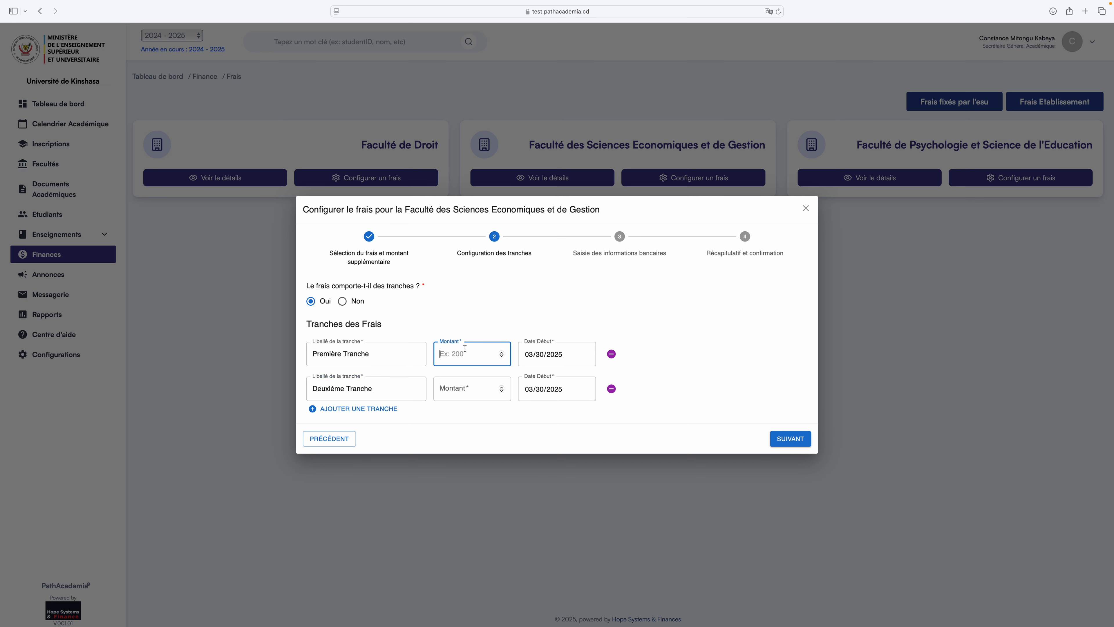
pyautogui.write('400')
pyautogui.press('BackSpace')
pyautogui.press('BackSpace')
pyautogui.press('BackSpace')
pyautogui.write('200')
pyautogui.click(467, 389)
pyautogui.write('100')
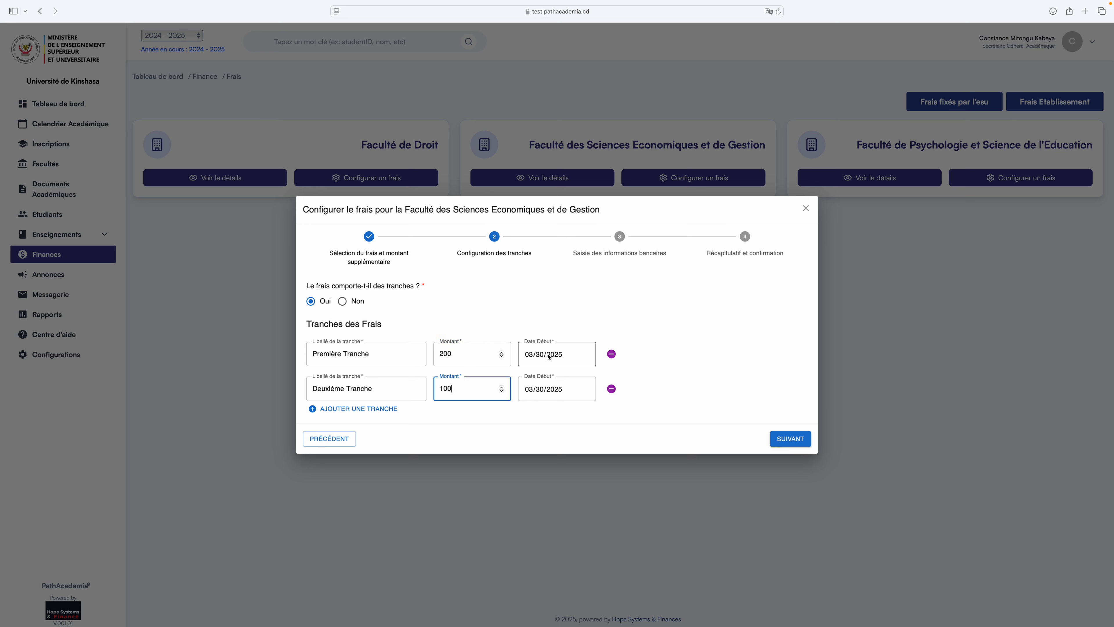
pyautogui.click(563, 355)
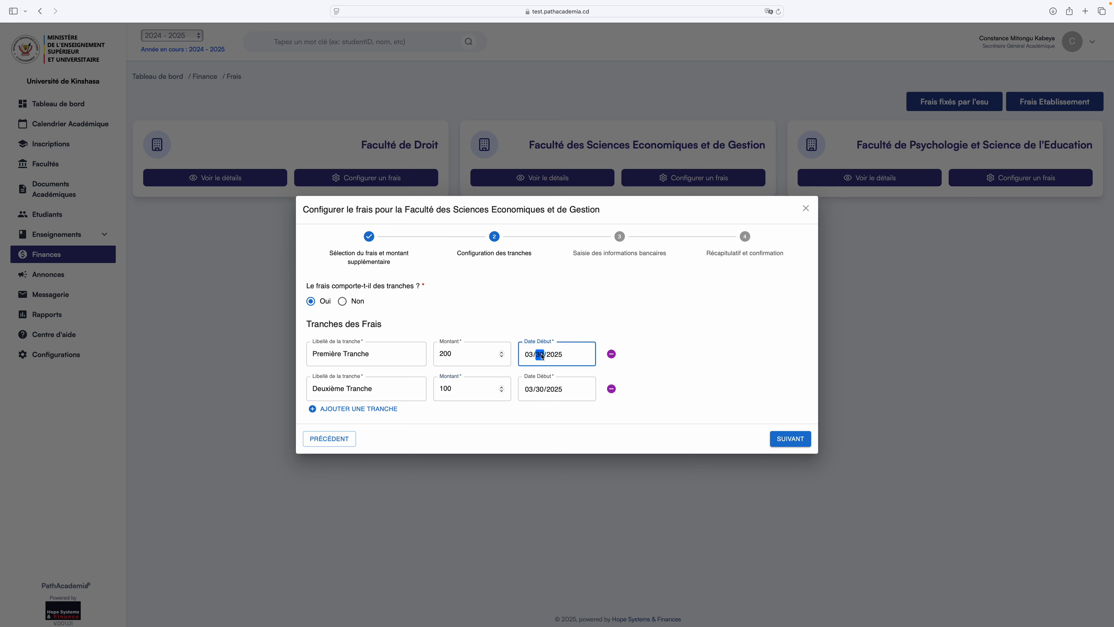
# Set the Deuxième Tranche start date to 04/03/2025.
pyautogui.click(659, 391)
pyautogui.click(540, 390)
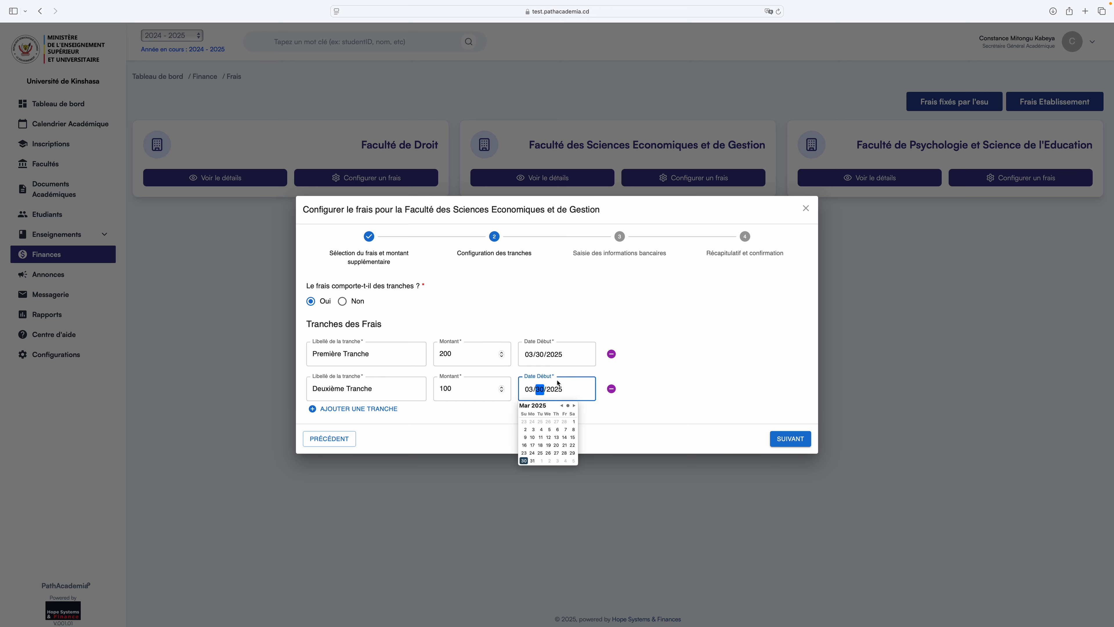
pyautogui.click(574, 406)
pyautogui.click(549, 453)
pyautogui.click(558, 422)
pyautogui.click(696, 381)
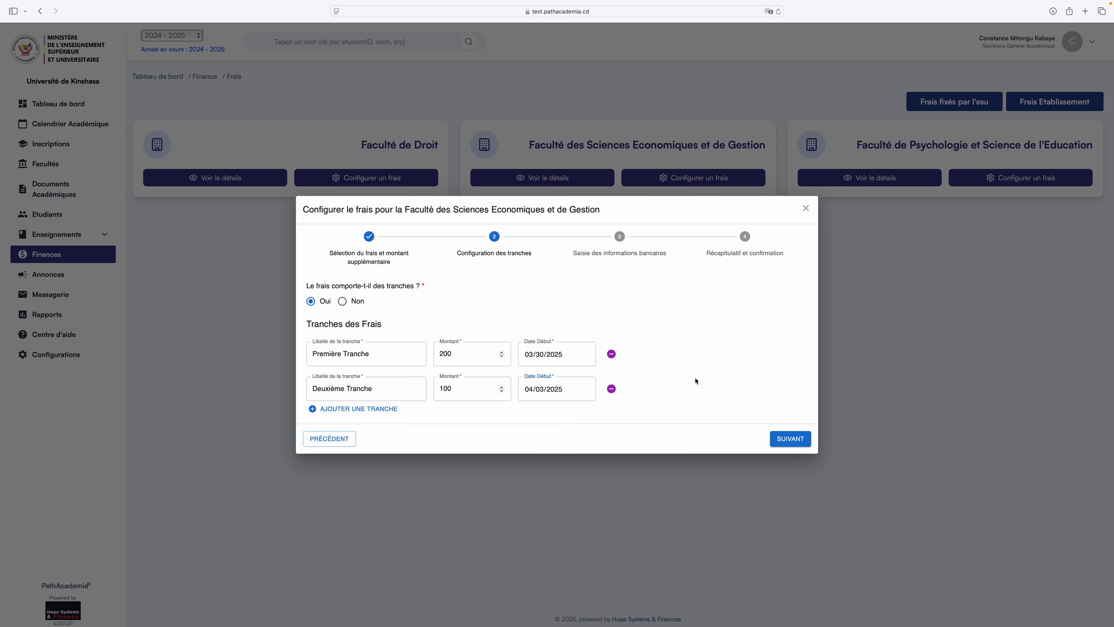
# Set the Première Tranche start date to 04/01/2025.
pyautogui.click(546, 357)
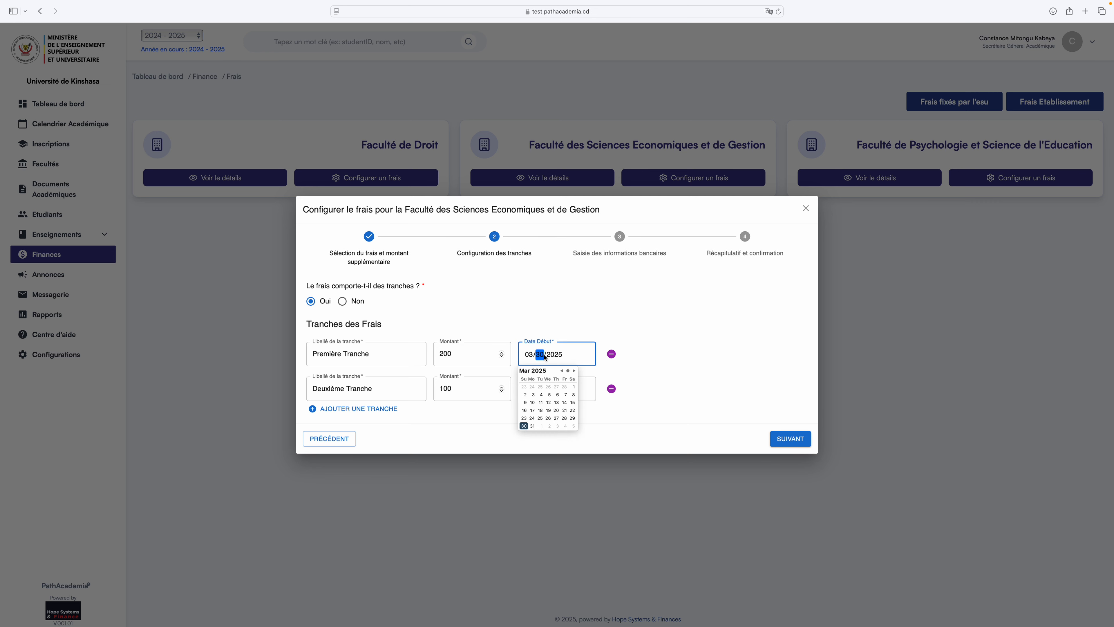
pyautogui.click(572, 386)
pyautogui.click(574, 371)
pyautogui.click(542, 387)
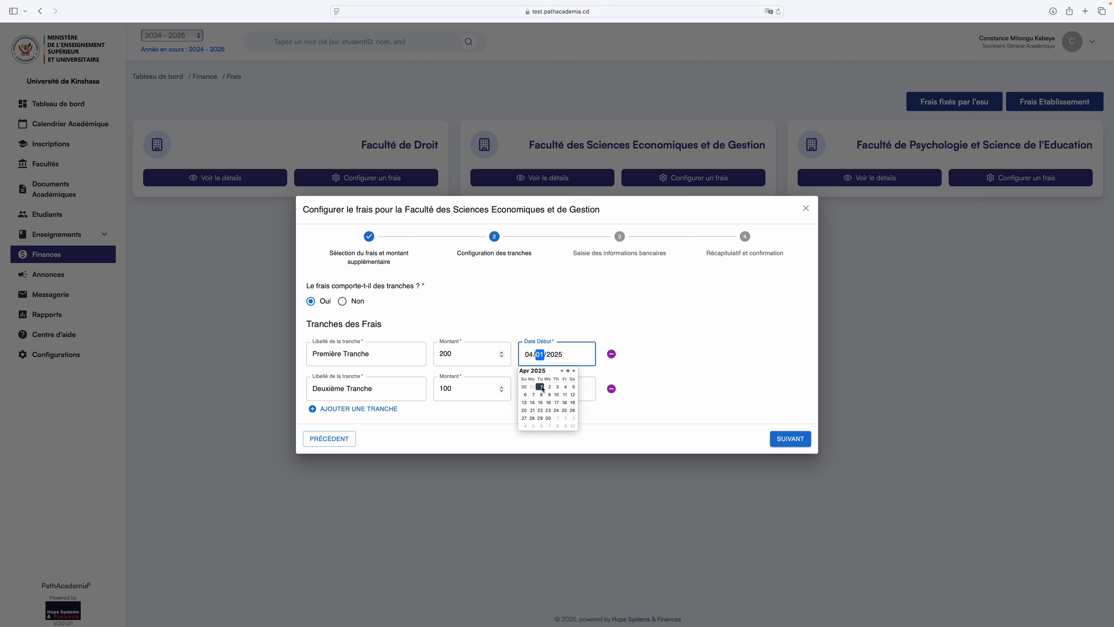
pyautogui.click(697, 351)
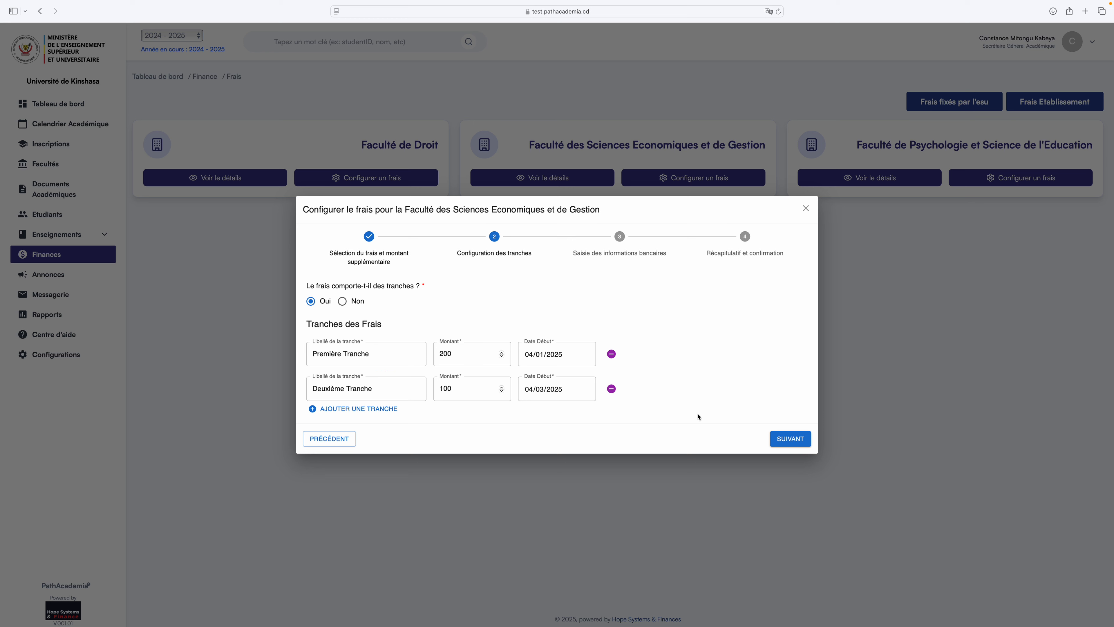
# On the bank details step, add a first UBA account with its account number.
pyautogui.click(789, 440)
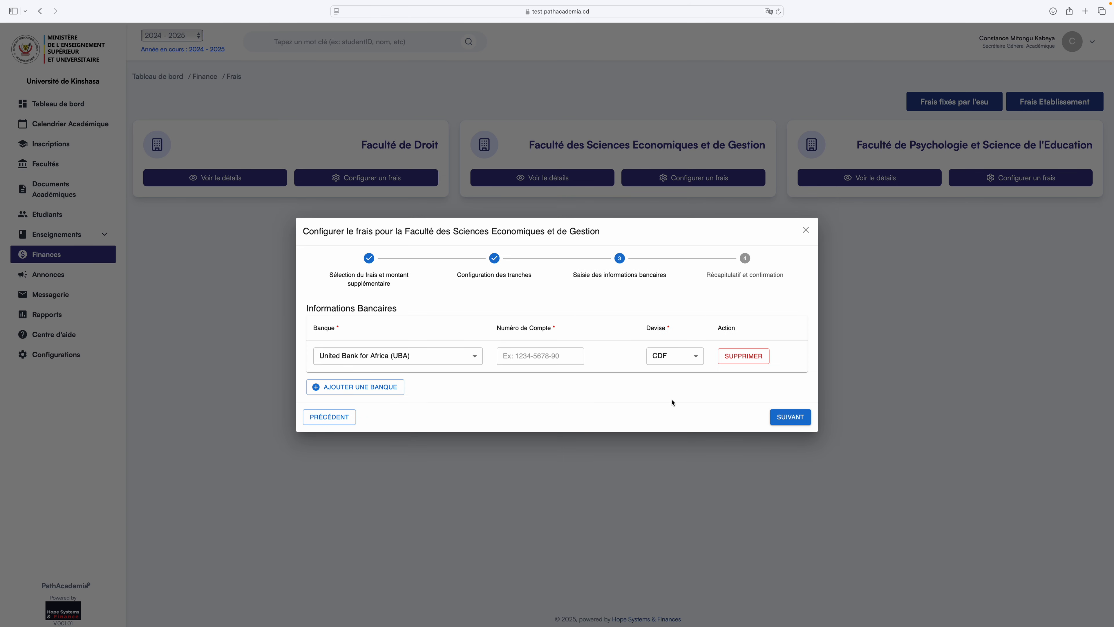
pyautogui.click(472, 356)
pyautogui.click(410, 400)
pyautogui.click(541, 356)
# Add a second UBA account with its account number and USD currency.
pyautogui.click(359, 387)
pyautogui.click(528, 372)
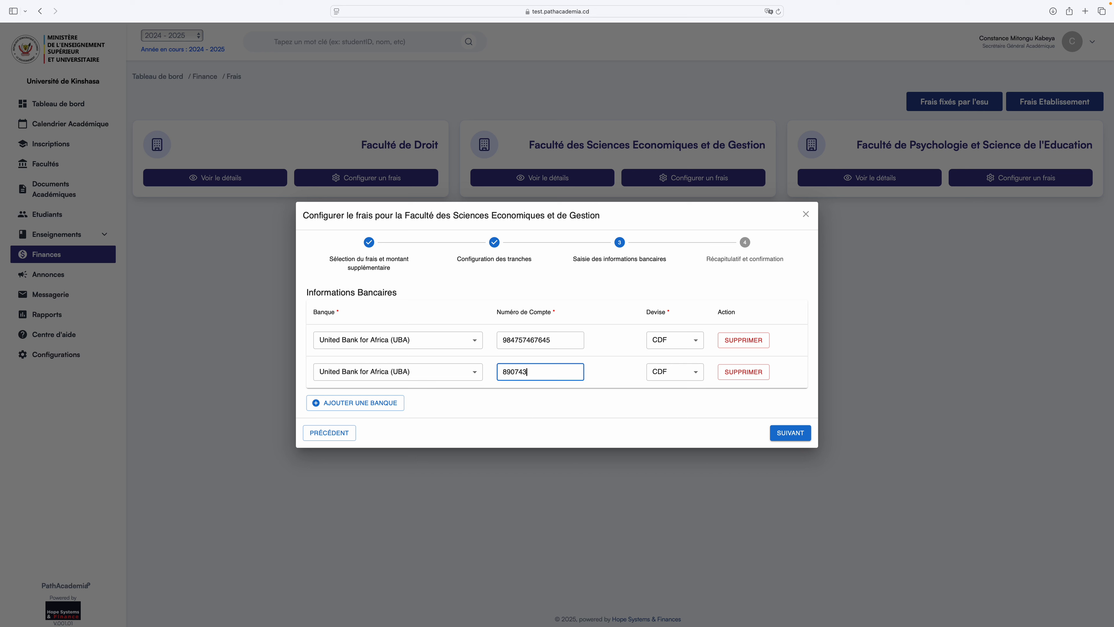
pyautogui.click(689, 375)
pyautogui.click(649, 406)
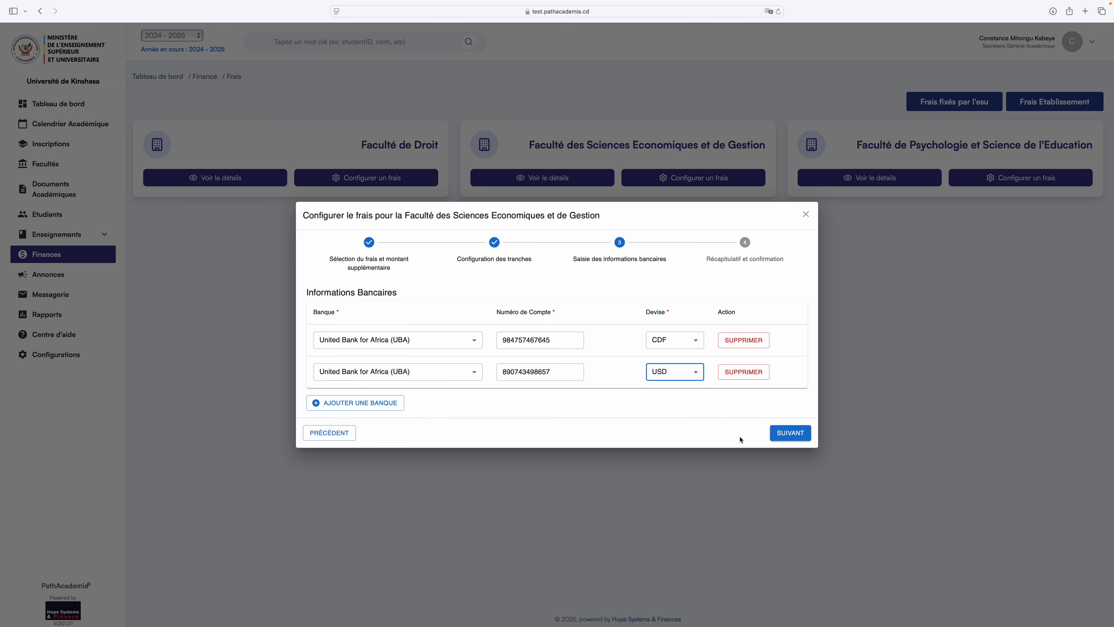
# Open the Récapitulatif and scroll through its class and UBA account cards.
pyautogui.click(787, 437)
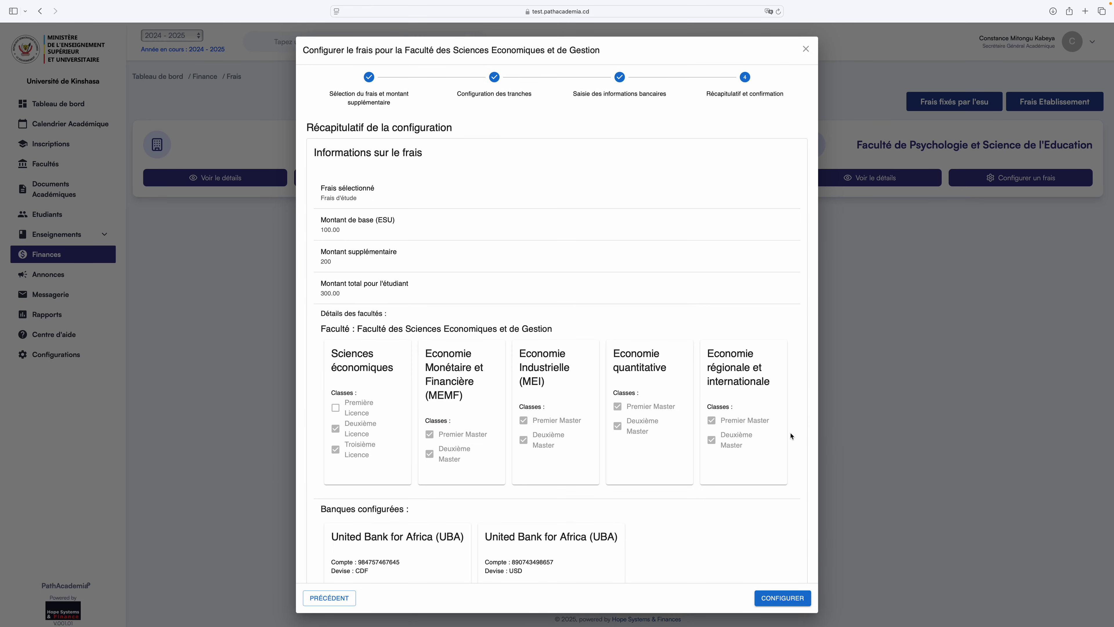
pyautogui.scroll(-2, 560, 398)
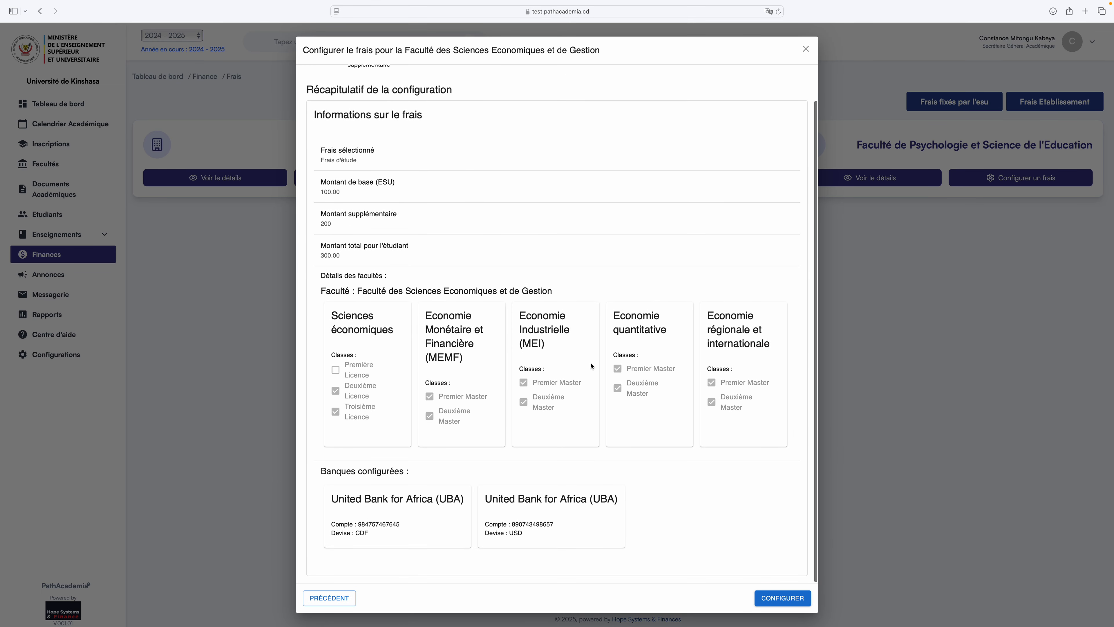
pyautogui.scroll(2, 560, 382)
pyautogui.scroll(-2, 482, 360)
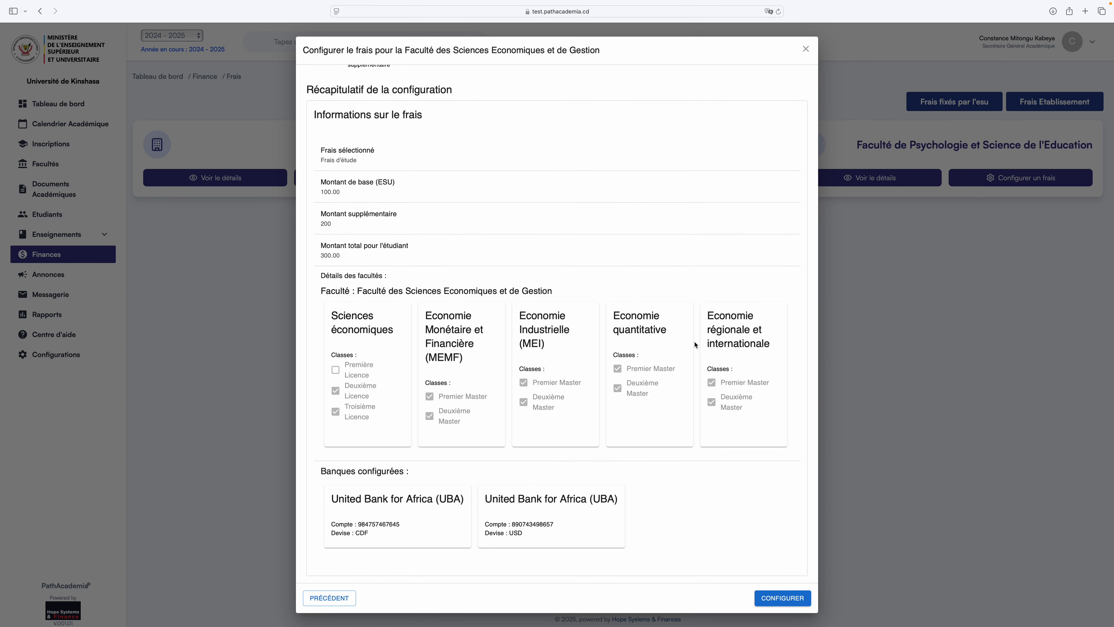
pyautogui.hscroll(6, 698, 347)
pyautogui.hscroll(3, 723, 347)
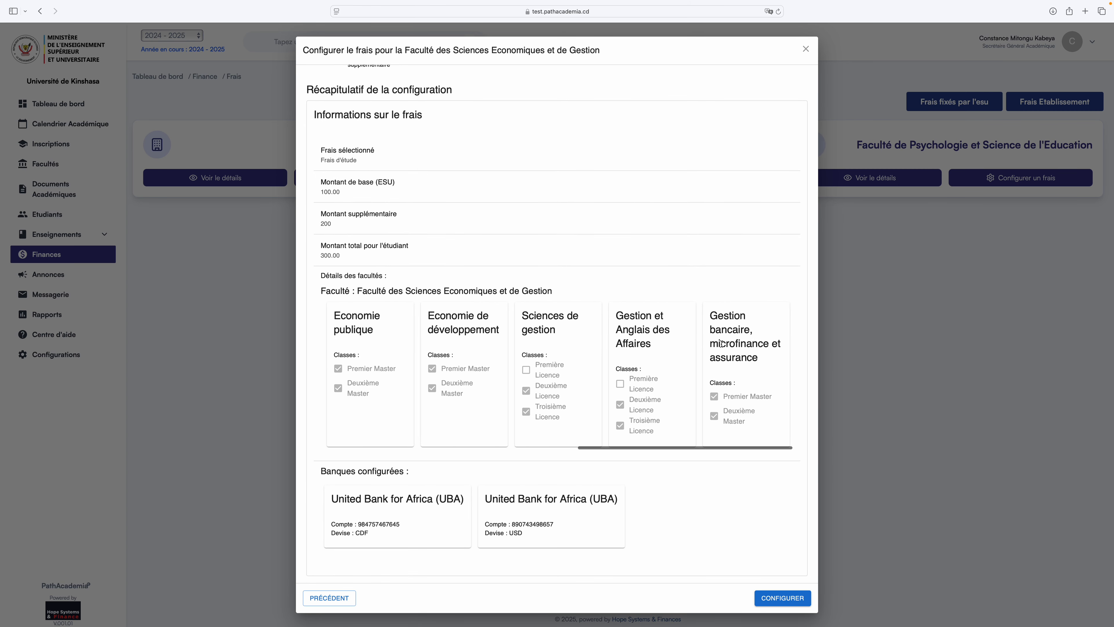
pyautogui.hscroll(-2, 722, 343)
pyautogui.hscroll(2, 721, 343)
pyautogui.hscroll(-2, 722, 343)
pyautogui.hscroll(-8, 721, 344)
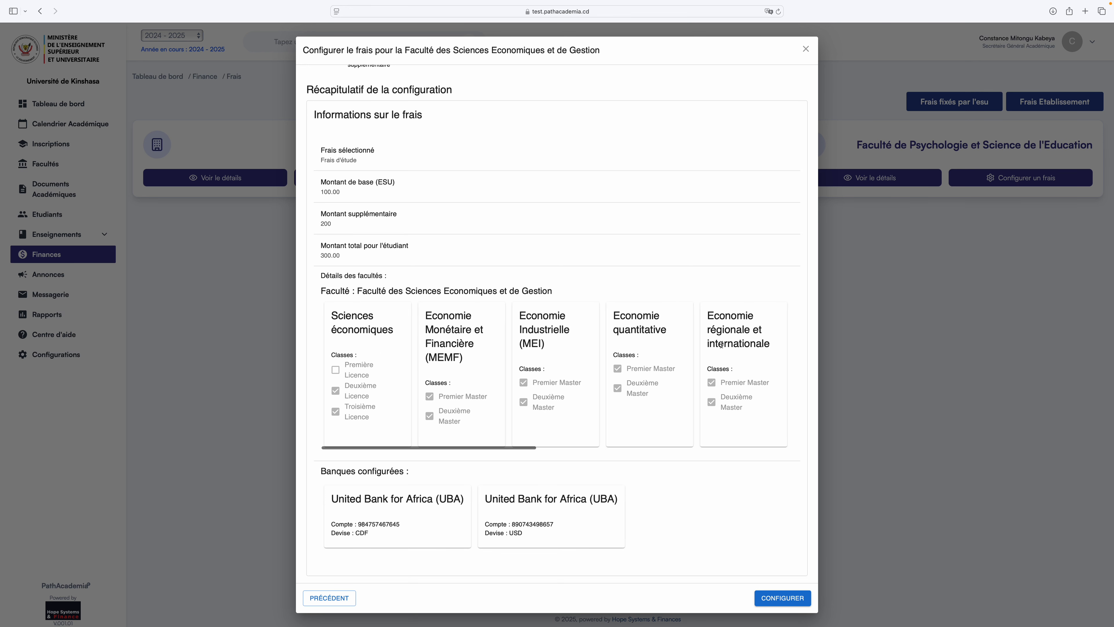
pyautogui.hscroll(2, 721, 347)
pyautogui.hscroll(5, 721, 346)
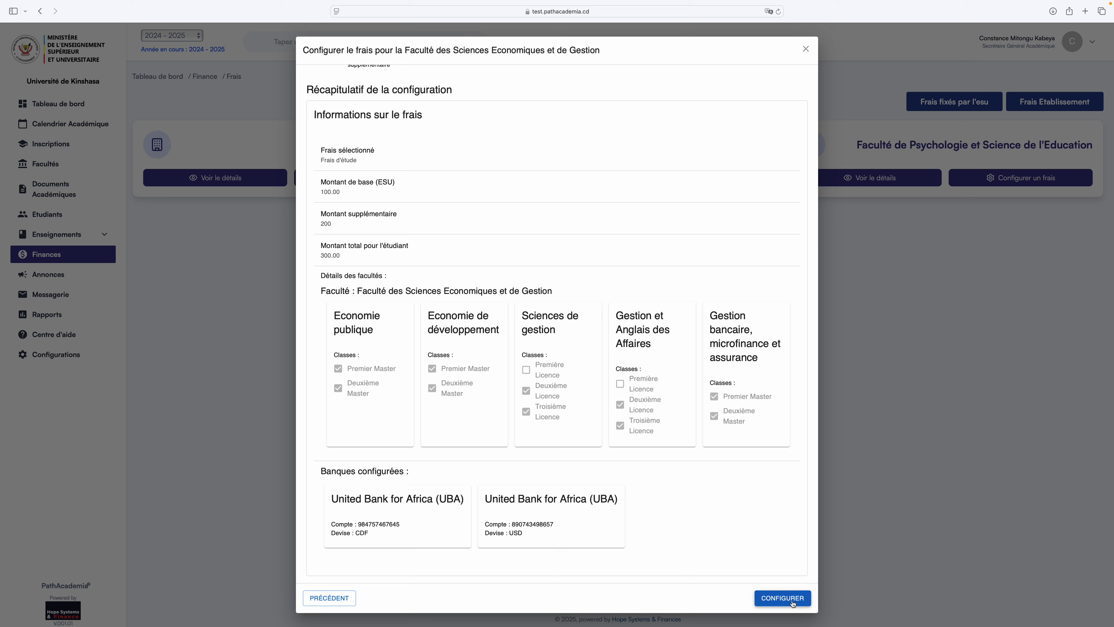
pyautogui.hscroll(-1, 513, 388)
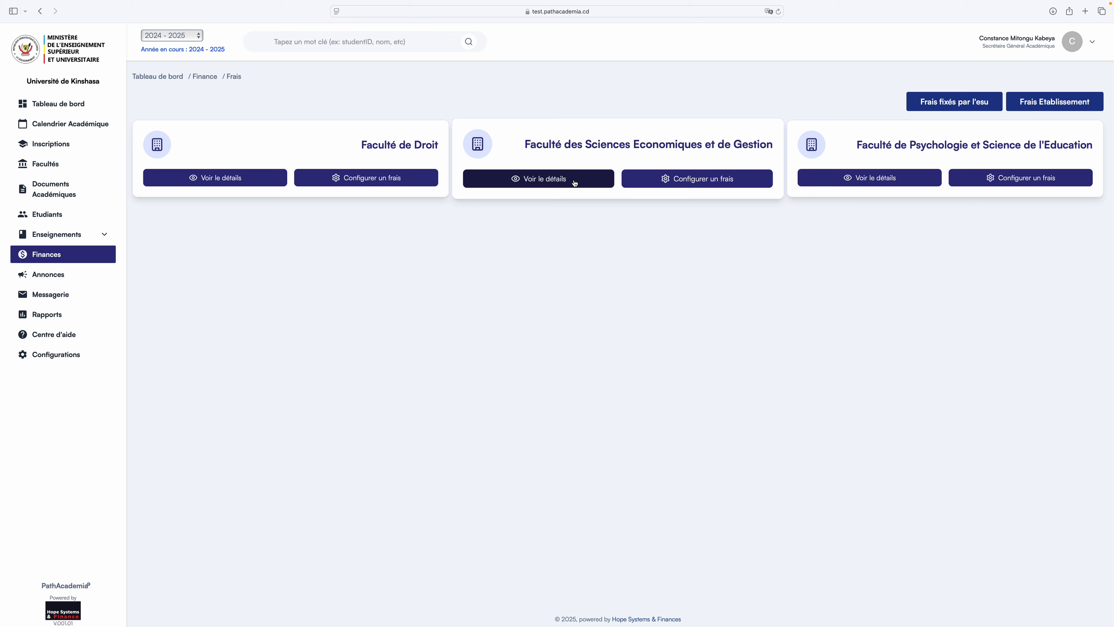
# Page through the Economics faculty's 25 Frais d'étude entries, then return to Finances.
pyautogui.click(566, 175)
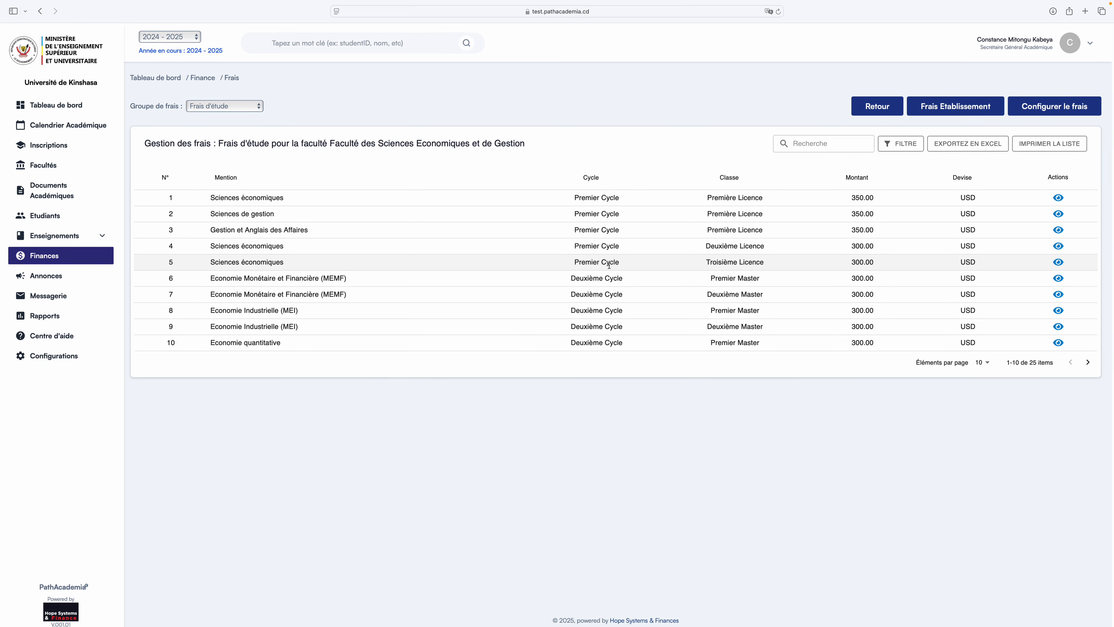
pyautogui.click(1091, 363)
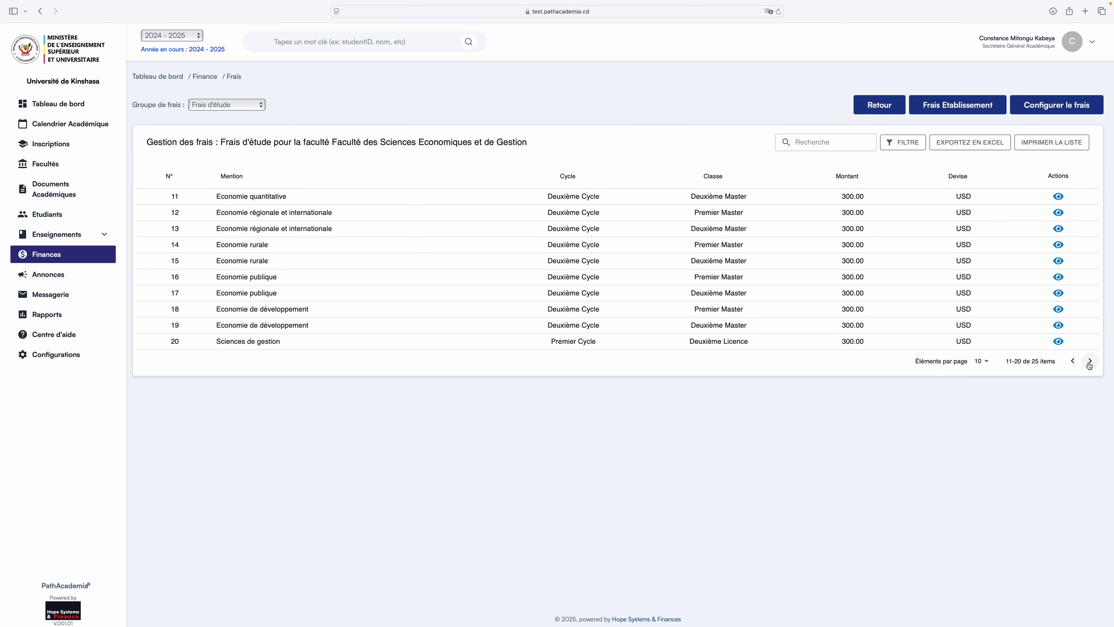
pyautogui.click(1091, 364)
pyautogui.click(1073, 280)
pyautogui.click(1071, 363)
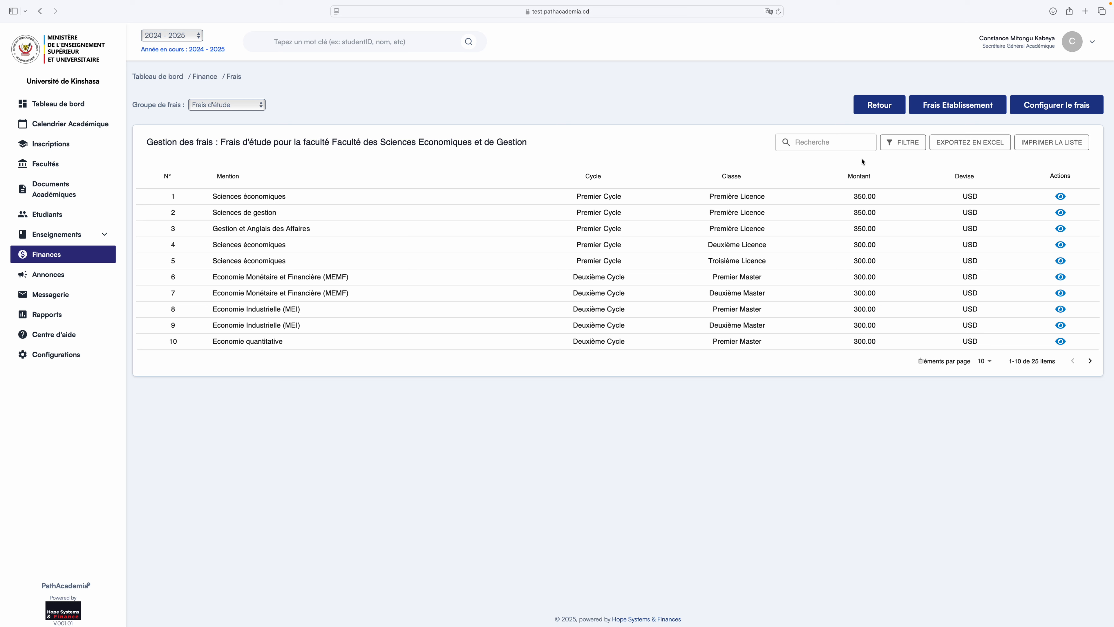
pyautogui.click(46, 256)
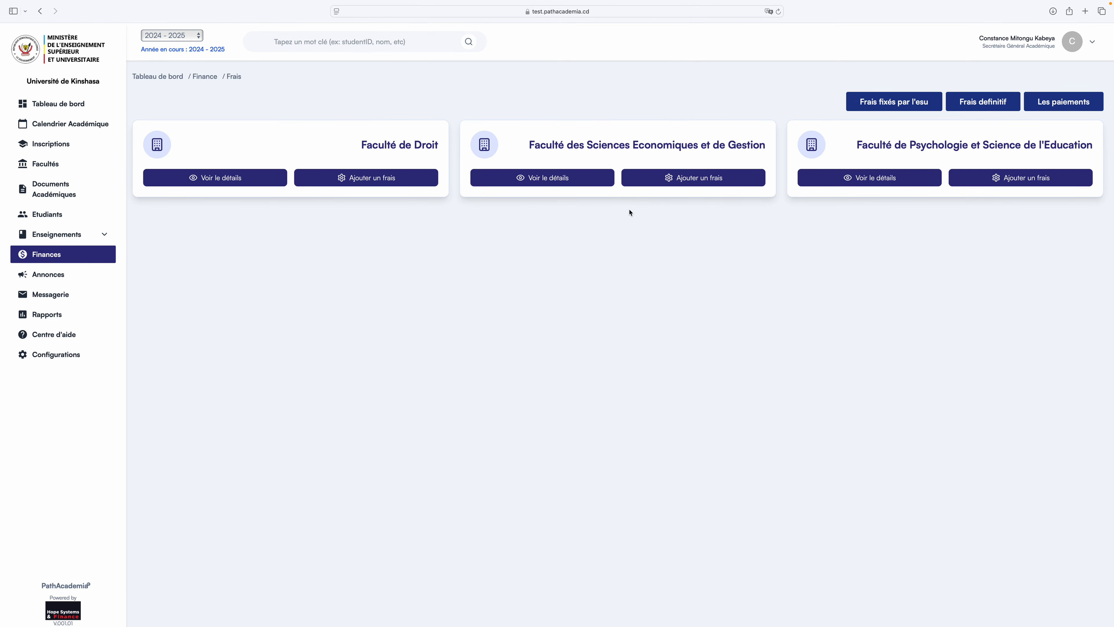
pyautogui.click(908, 103)
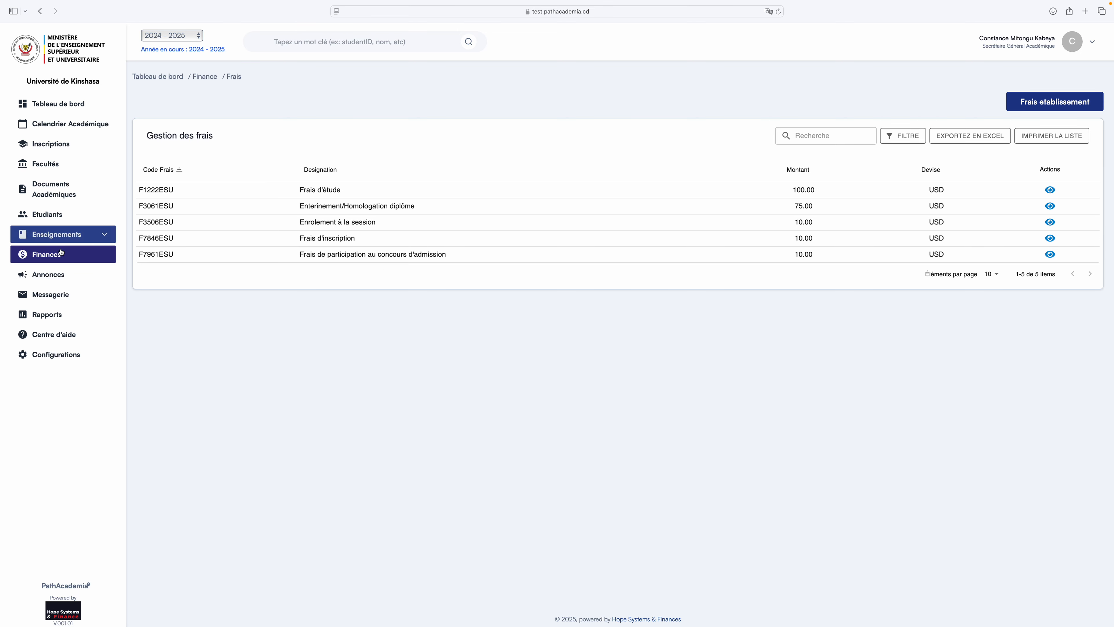
pyautogui.click(54, 255)
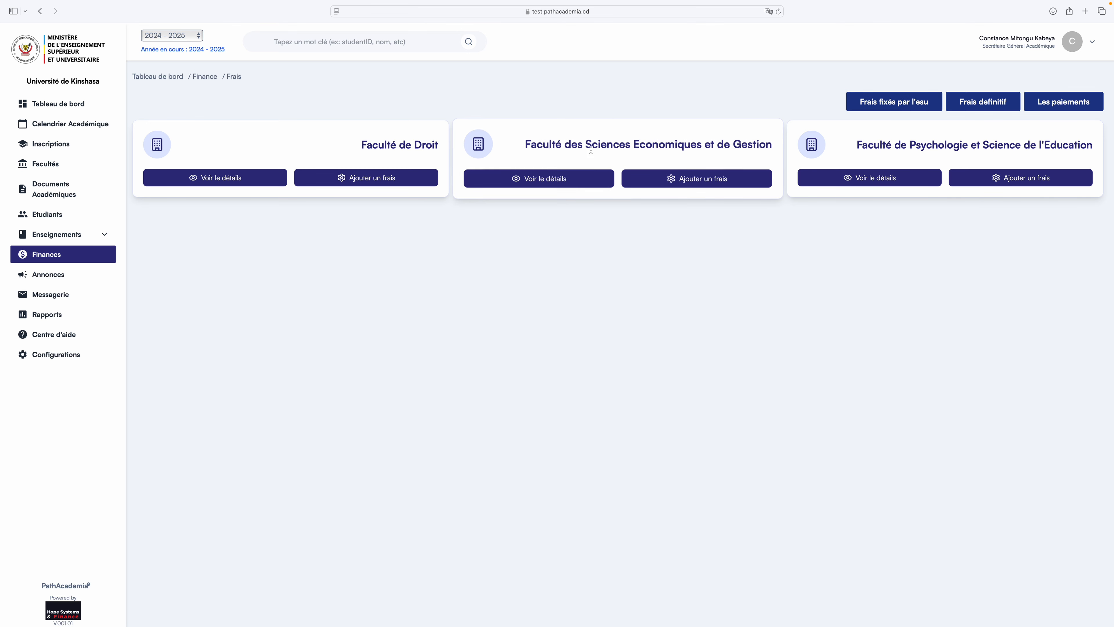
pyautogui.click(703, 187)
pyautogui.click(434, 217)
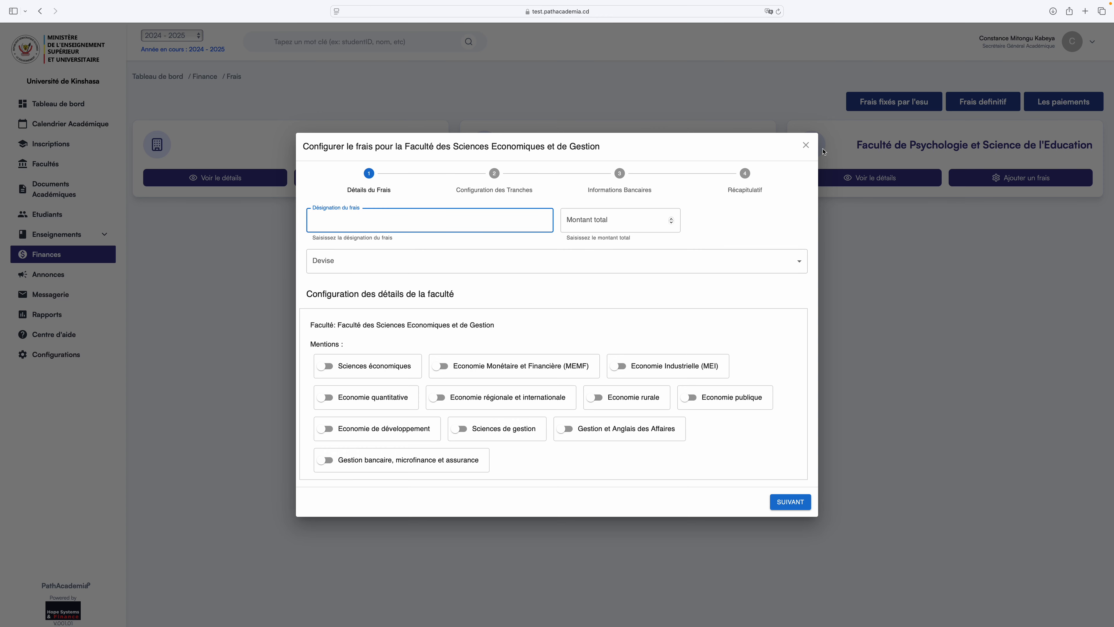
pyautogui.click(806, 145)
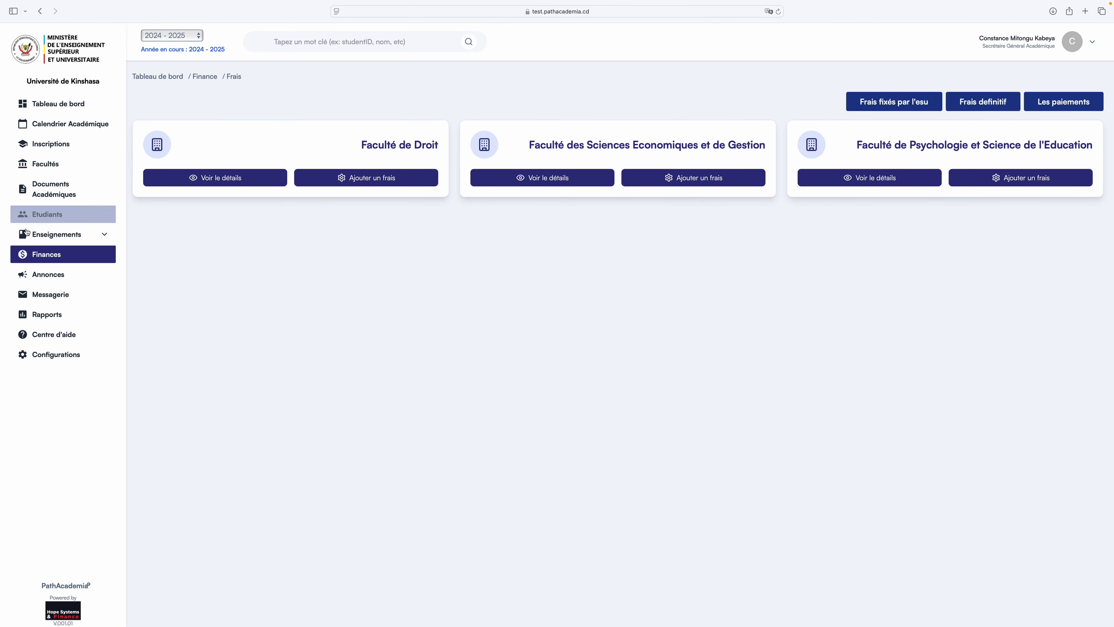
pyautogui.click(49, 191)
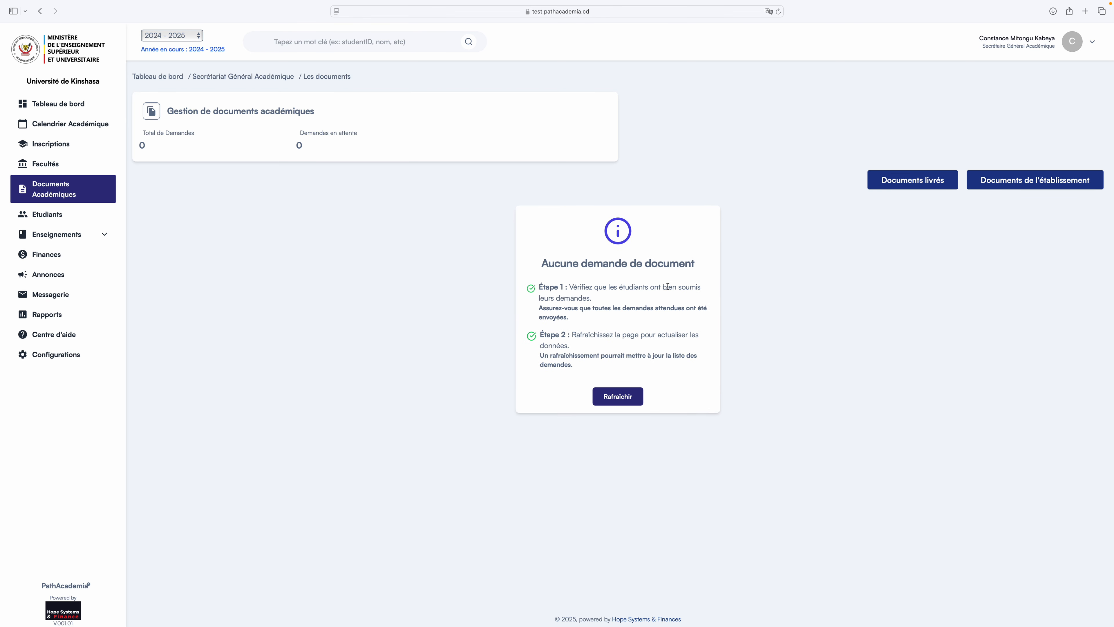
pyautogui.click(47, 254)
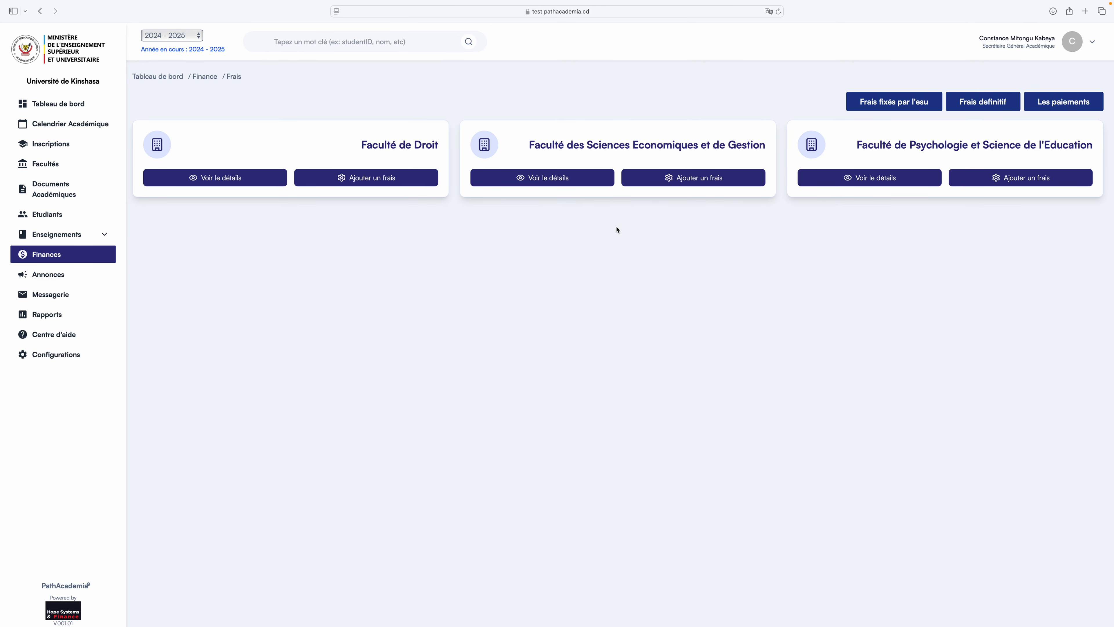
pyautogui.click(918, 103)
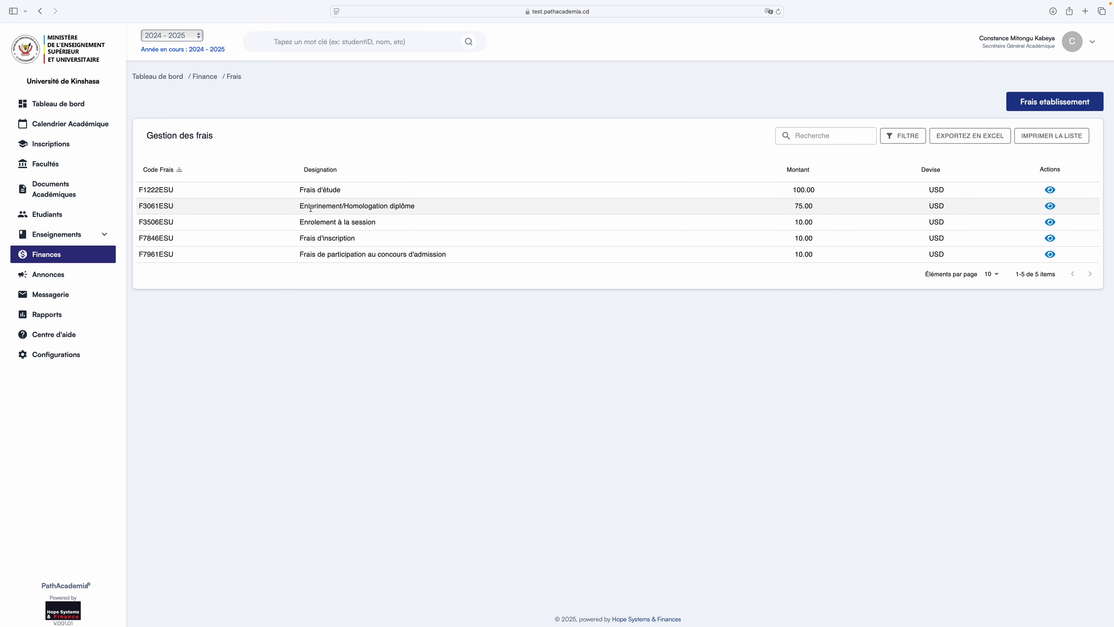
pyautogui.click(48, 255)
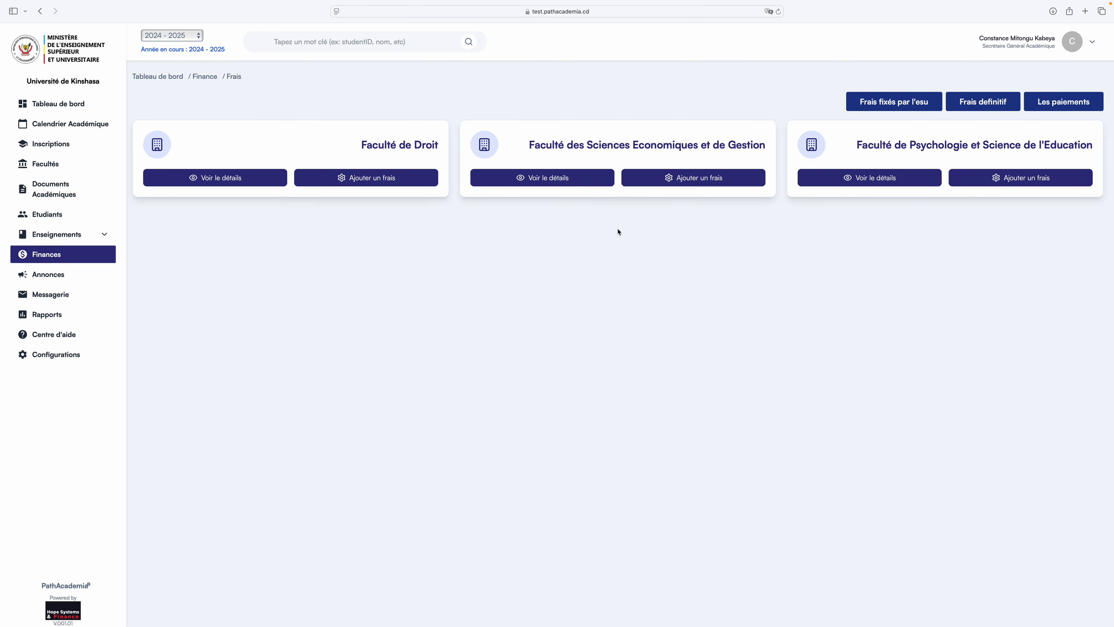
# Add an Economics faculty fee named 'Relevé des notes' with a total amount of 20 USD.
pyautogui.click(685, 182)
pyautogui.click(389, 220)
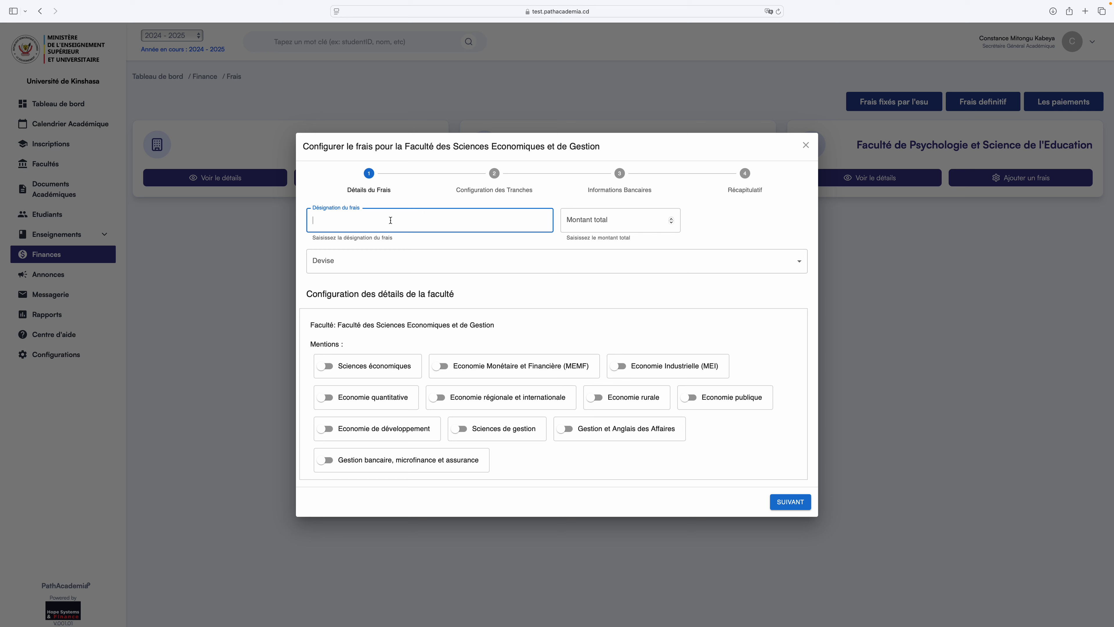
pyautogui.write('Relevé des notes')
pyautogui.click(434, 260)
pyautogui.click(422, 225)
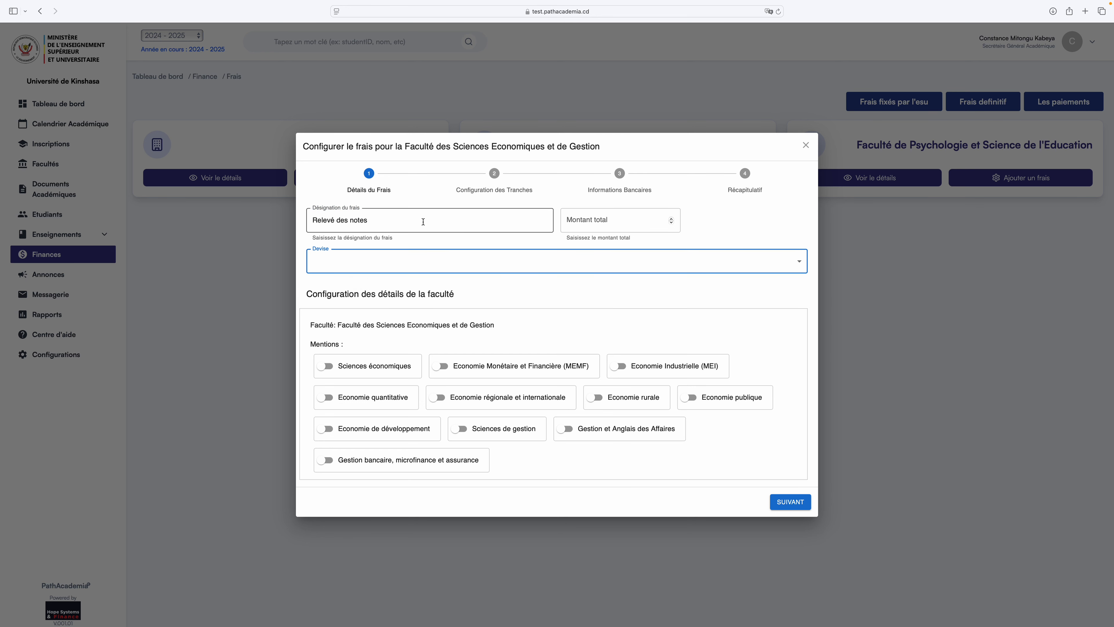
pyautogui.click(627, 222)
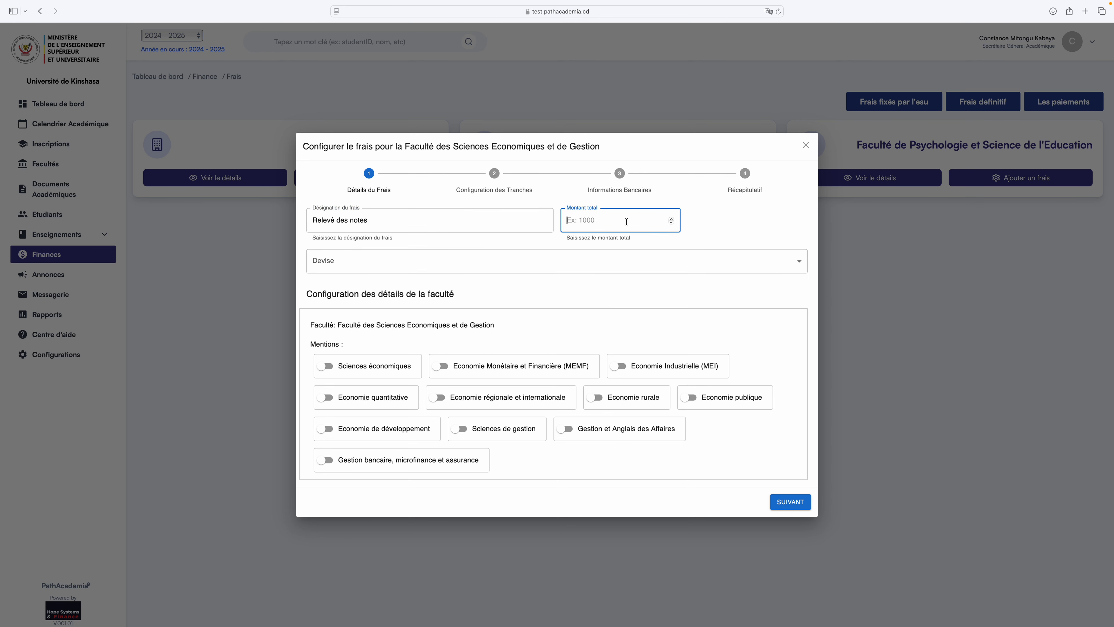
pyautogui.write('20')
pyautogui.click(389, 255)
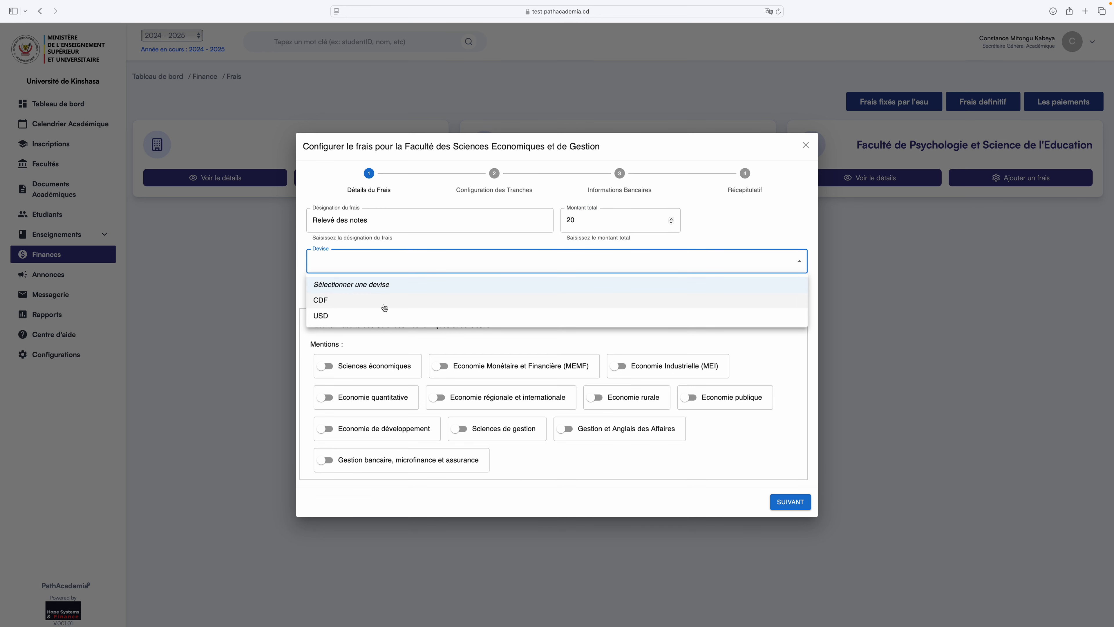
pyautogui.click(384, 316)
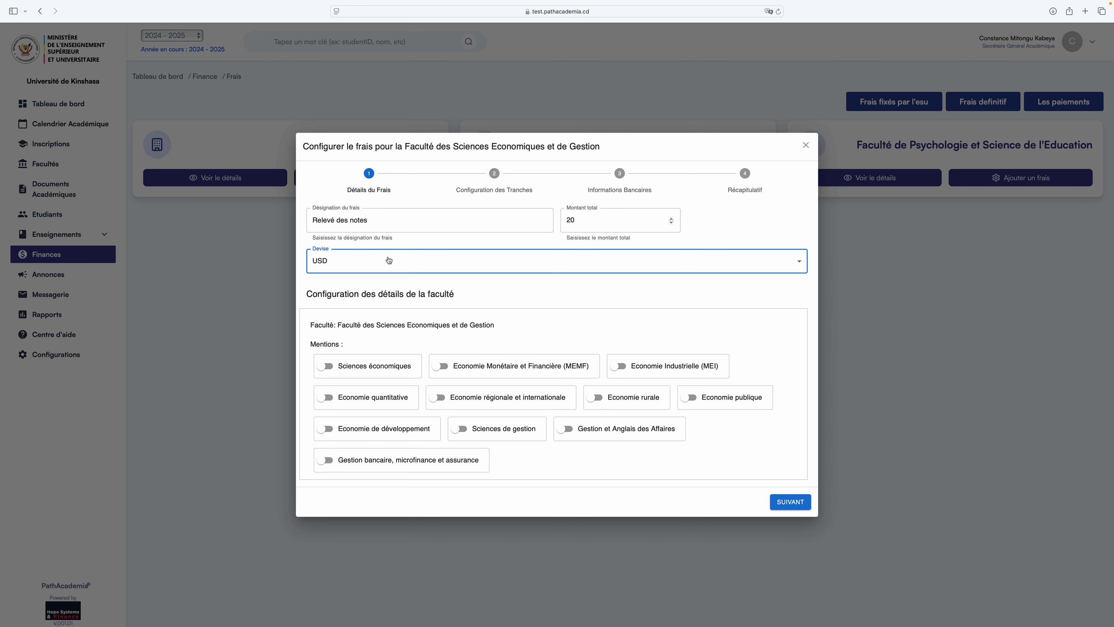
# Switch on ten Economics mentions, from Sciences économiques through Gestion et Anglais des Affaires.
pyautogui.click(326, 365)
pyautogui.click(438, 334)
pyautogui.click(619, 333)
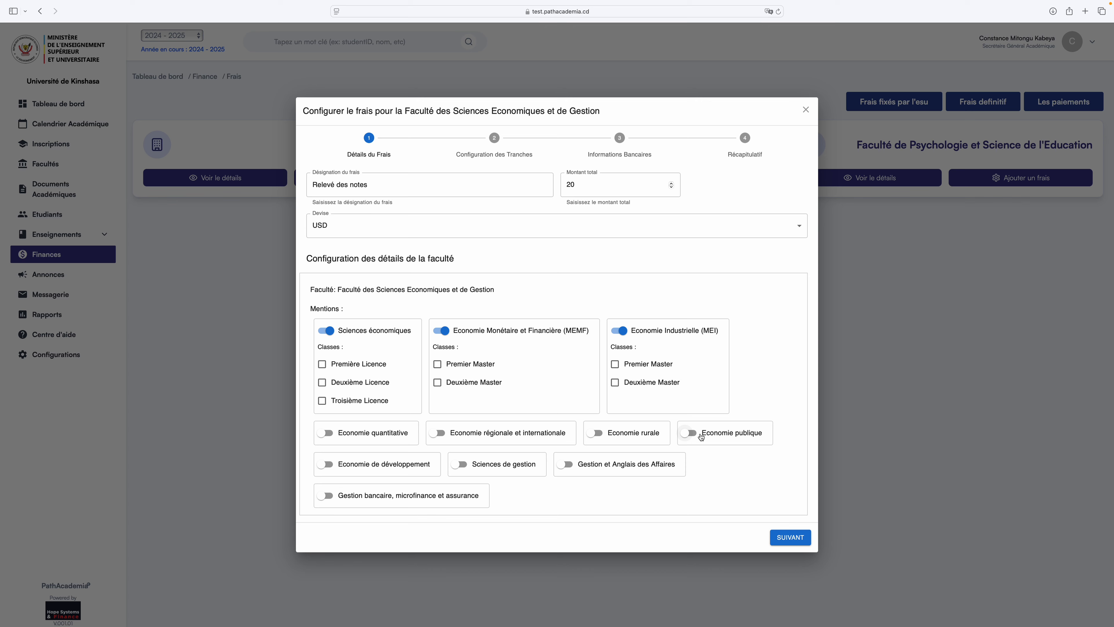
pyautogui.click(700, 434)
pyautogui.click(595, 407)
pyautogui.click(438, 407)
pyautogui.click(326, 406)
pyautogui.click(325, 490)
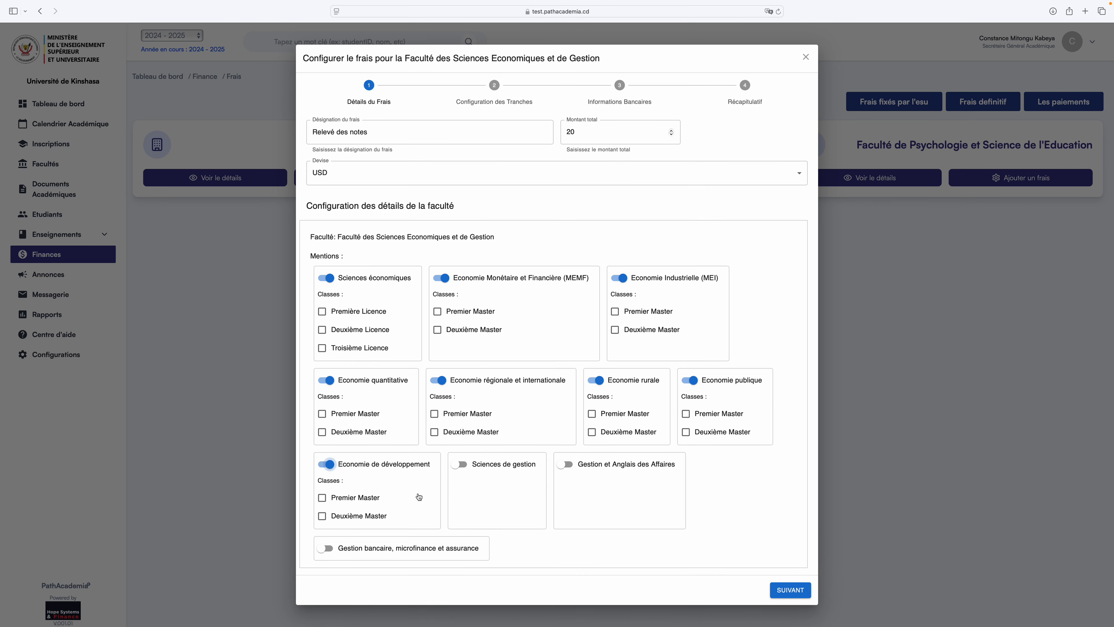
pyautogui.click(460, 464)
pyautogui.click(566, 464)
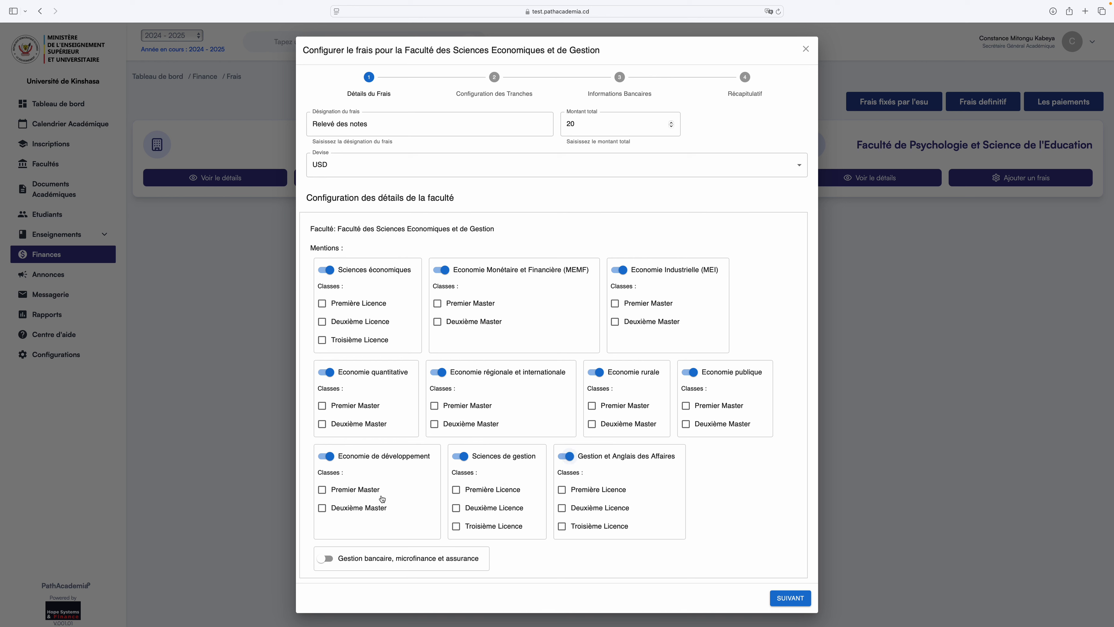
# Tick the classes of Economie de développement, Sciences économiques, MEMF, MEI and Economie quantitative.
pyautogui.click(322, 489)
pyautogui.click(322, 508)
pyautogui.click(323, 303)
pyautogui.click(324, 322)
pyautogui.click(324, 340)
pyautogui.click(437, 303)
pyautogui.click(438, 322)
pyautogui.click(615, 304)
pyautogui.click(615, 322)
pyautogui.click(323, 405)
pyautogui.click(323, 424)
# Tick the classes of Economie régionale, rurale, publique, Gestion et Anglais des Affaires and Sciences de gestion.
pyautogui.click(434, 406)
pyautogui.click(434, 424)
pyautogui.click(592, 406)
pyautogui.click(591, 424)
pyautogui.click(686, 406)
pyautogui.click(686, 424)
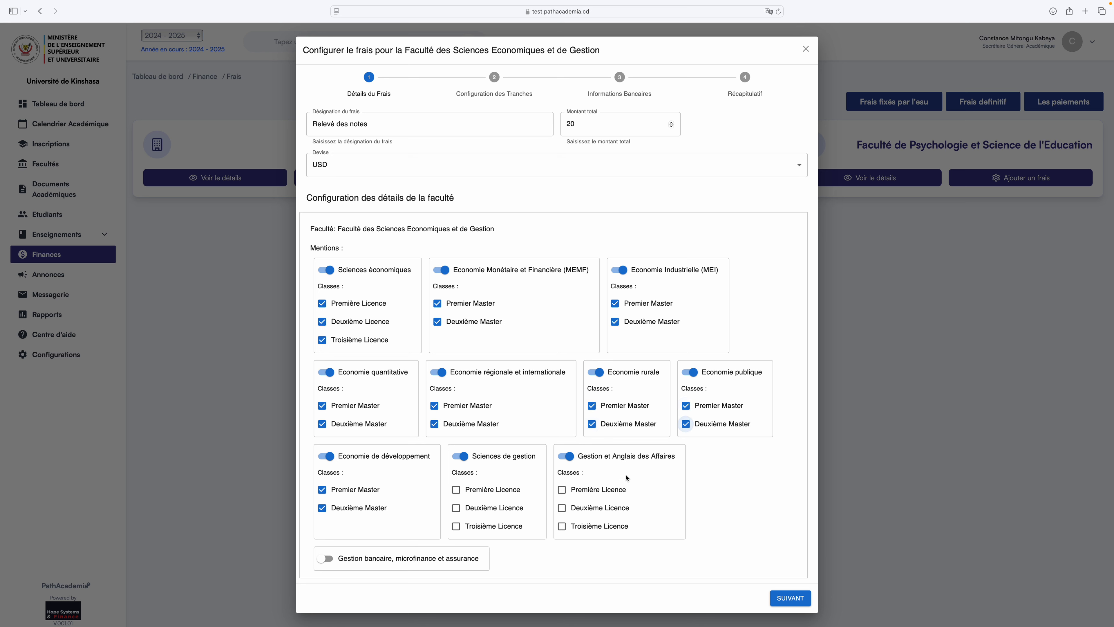
pyautogui.click(562, 490)
pyautogui.click(562, 508)
pyautogui.click(562, 525)
pyautogui.click(456, 490)
pyautogui.click(456, 508)
pyautogui.click(457, 524)
# Enable Gestion bancaire with both its Master classes, then continue to the instalments step.
pyautogui.click(325, 558)
pyautogui.scroll(-2, 325, 558)
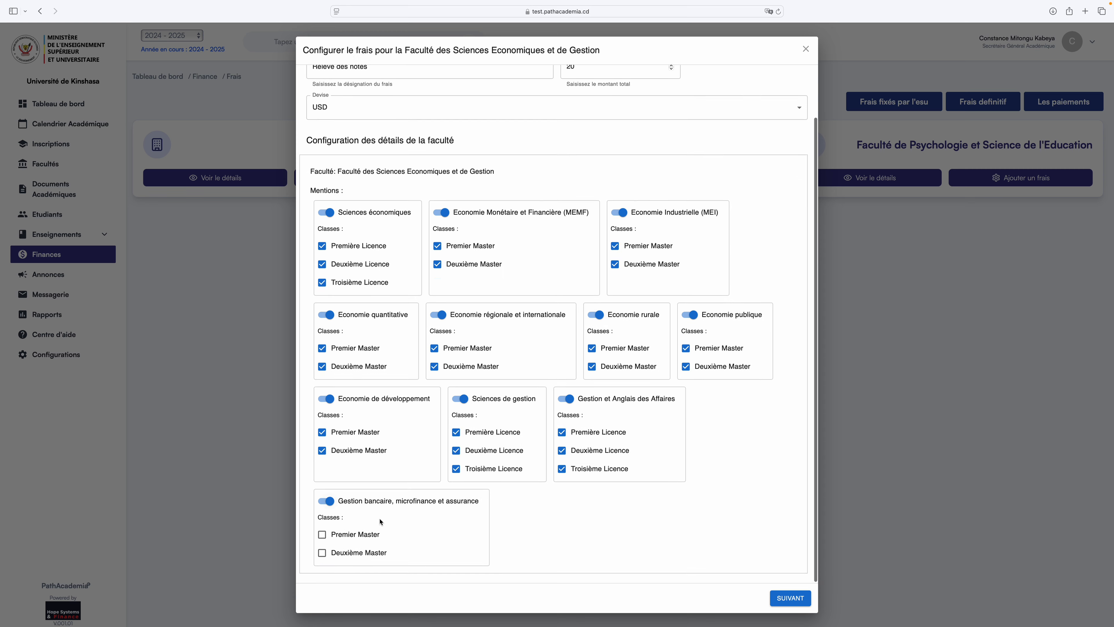
pyautogui.click(322, 537)
pyautogui.click(322, 556)
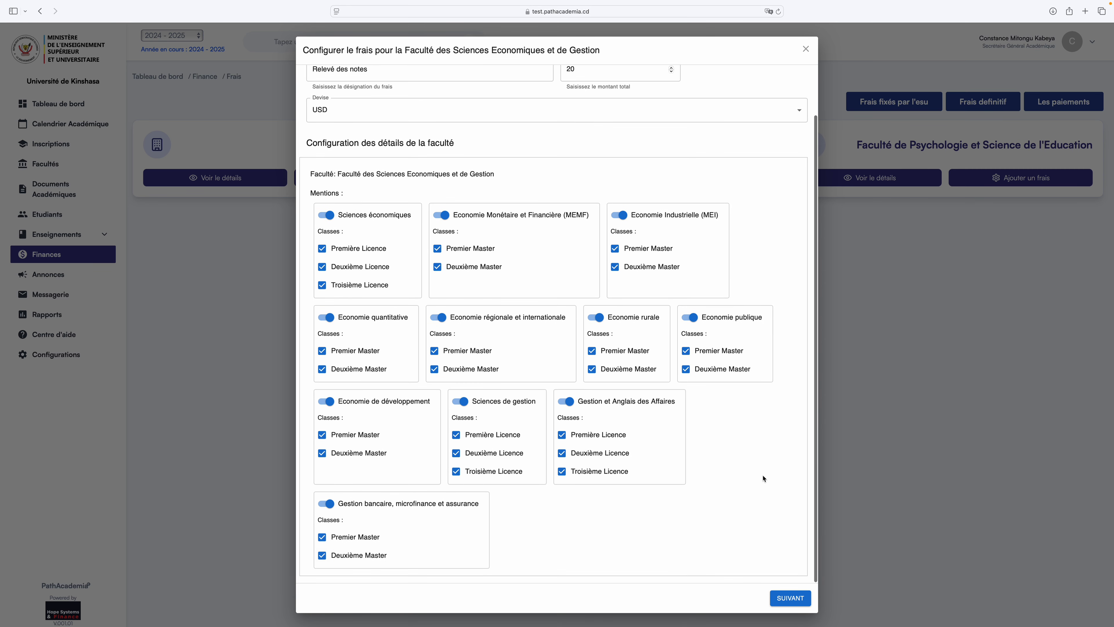
pyautogui.scroll(2, 691, 478)
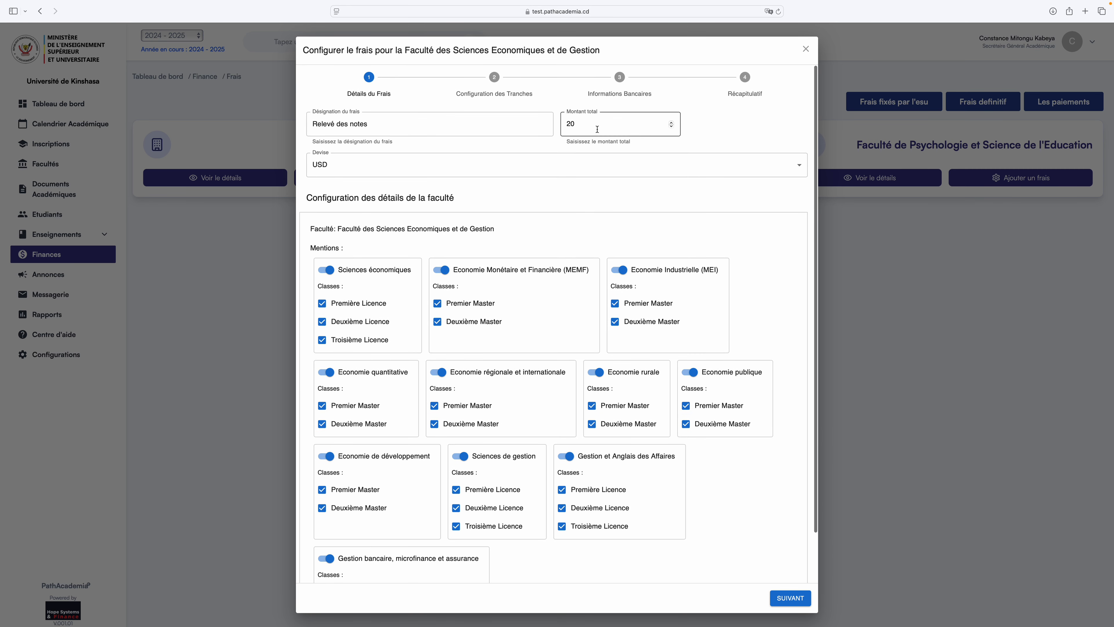
pyautogui.scroll(-2, 740, 521)
pyautogui.click(796, 601)
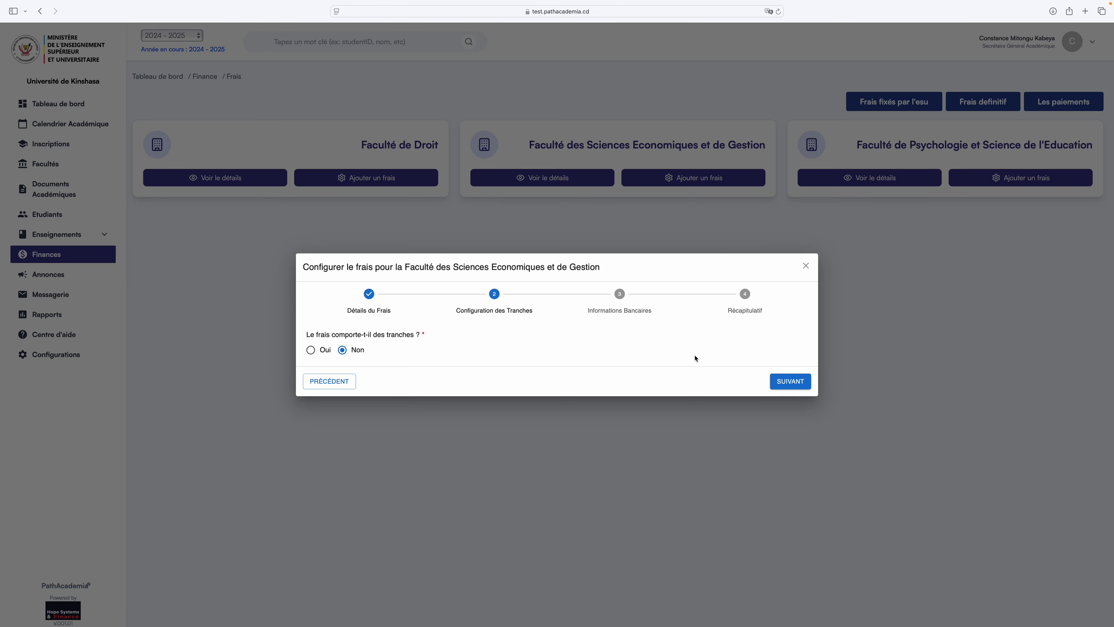
# Set the first bank account to First Bank DRC and enter its account number.
pyautogui.click(773, 382)
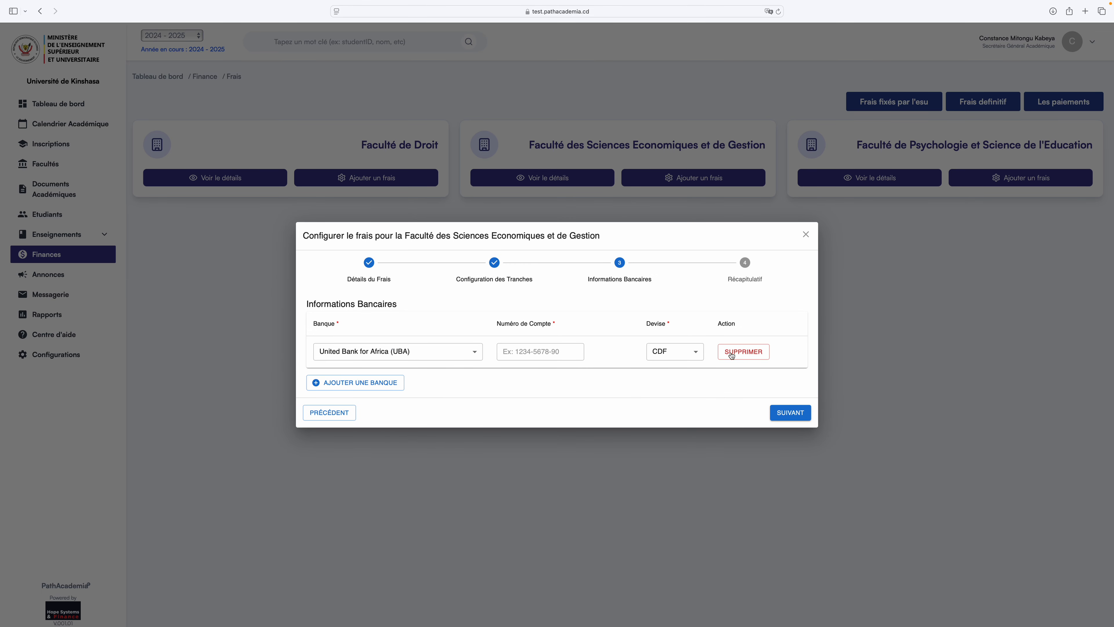
pyautogui.click(465, 352)
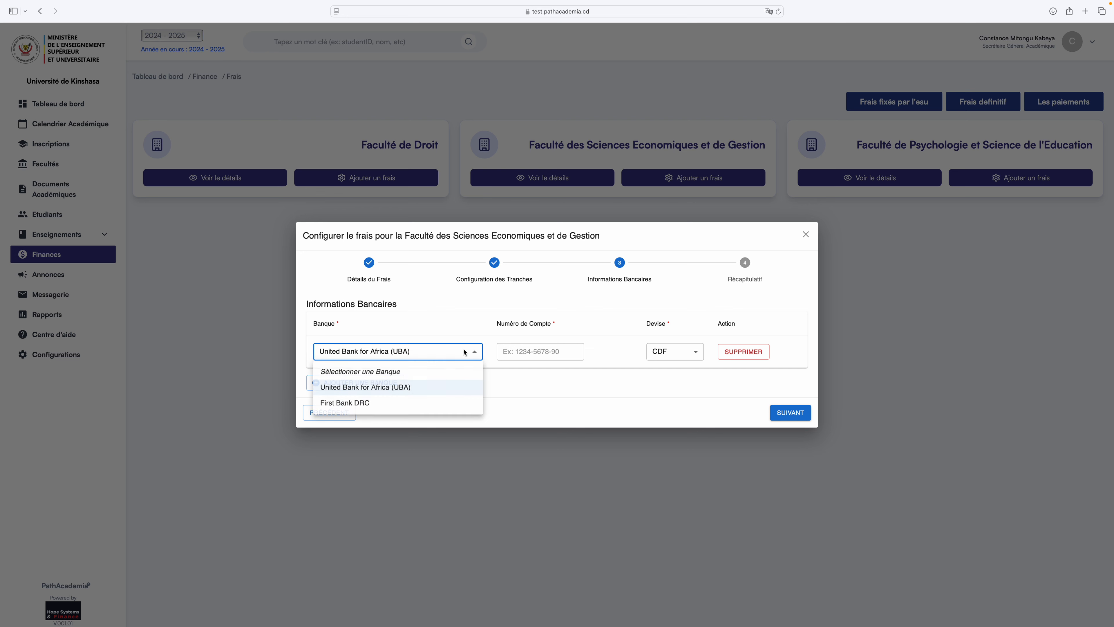
pyautogui.click(417, 402)
pyautogui.click(514, 350)
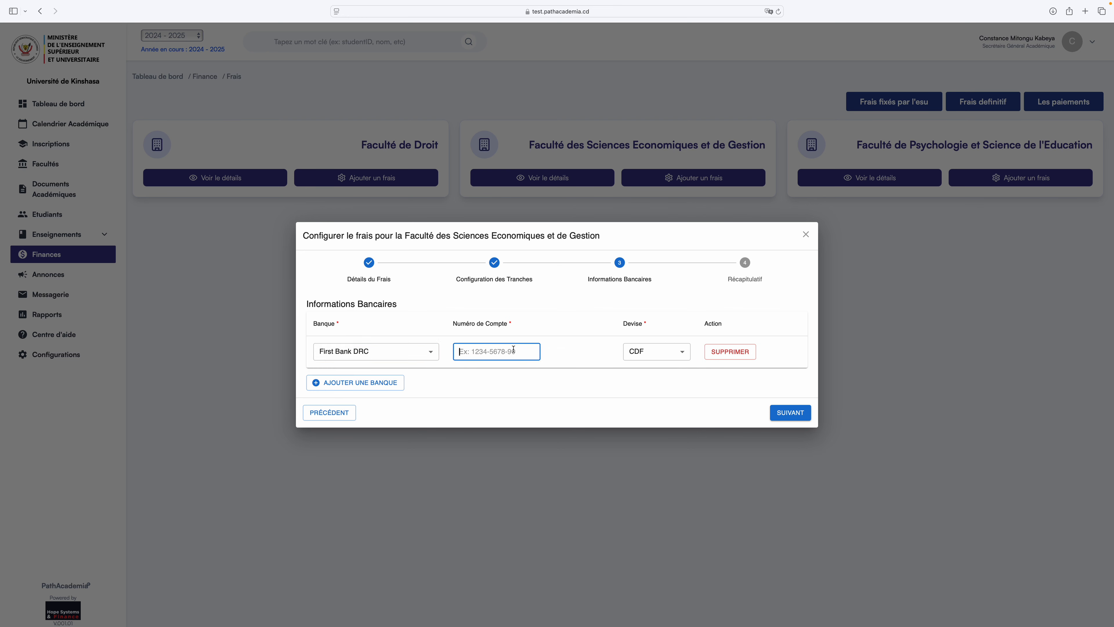
pyautogui.doubleClick(494, 352)
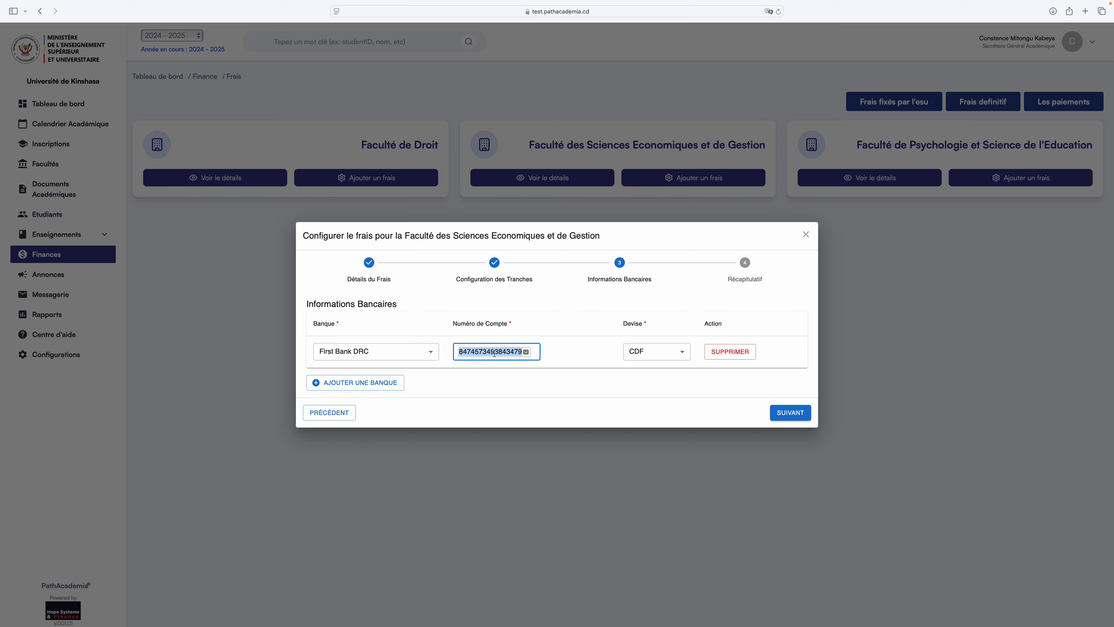
pyautogui.click(715, 280)
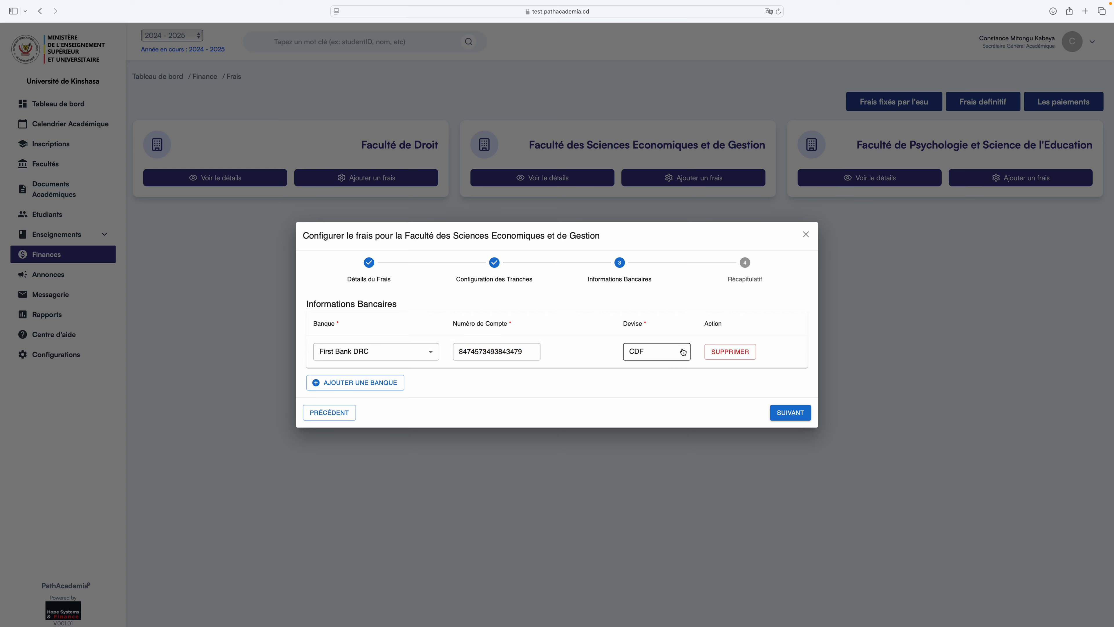
pyautogui.click(409, 353)
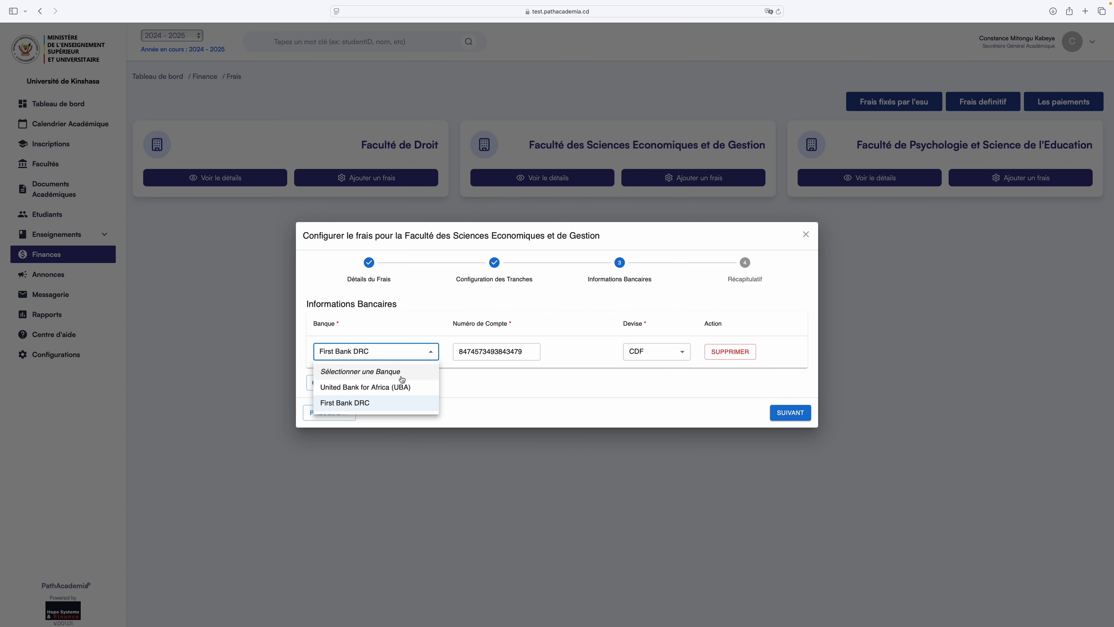
pyautogui.click(394, 389)
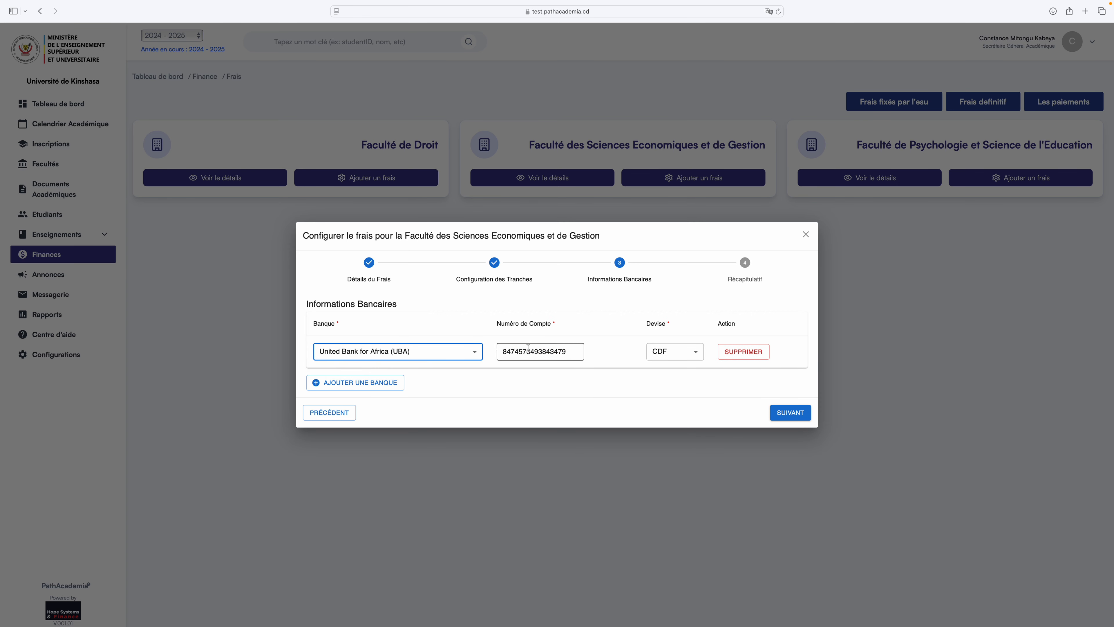
pyautogui.click(471, 357)
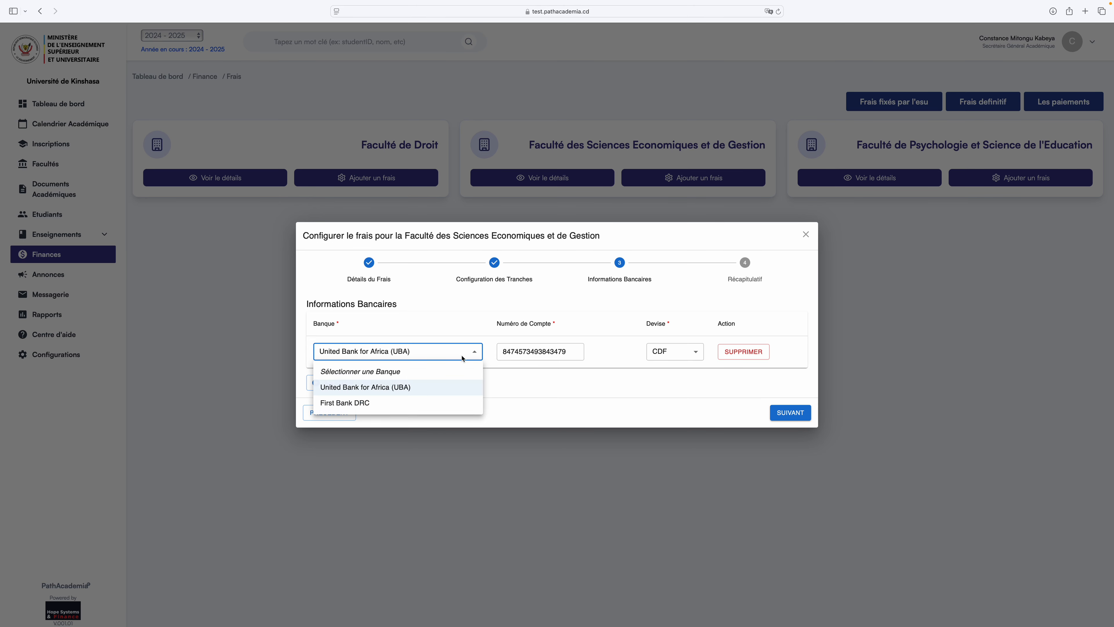
pyautogui.click(428, 397)
# Add a second First Bank DRC account row and enter its account number.
pyautogui.click(378, 383)
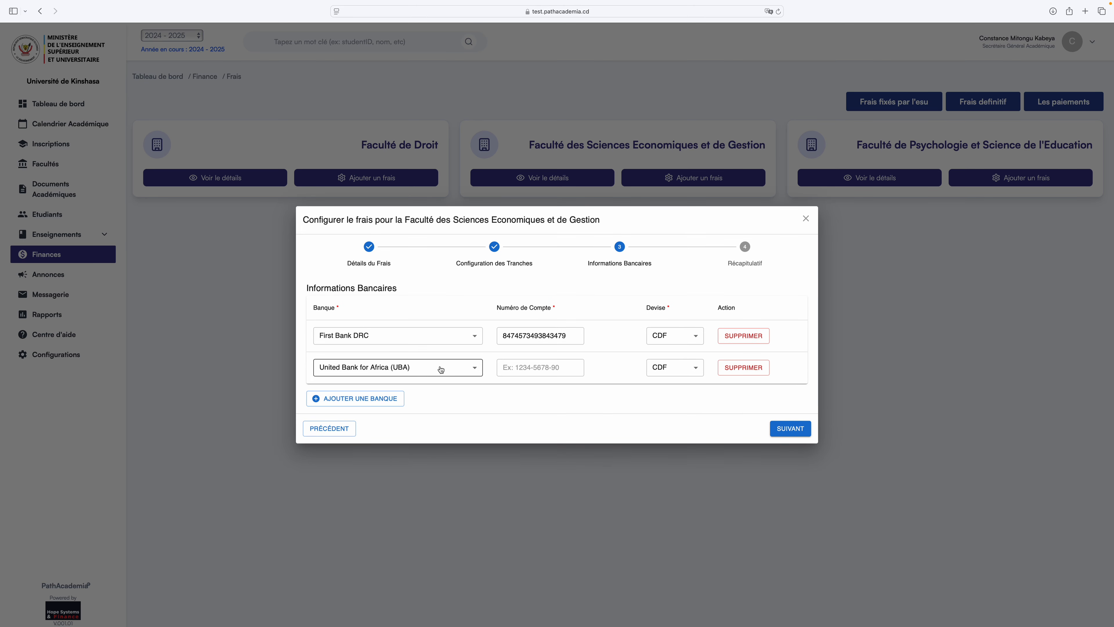
pyautogui.click(447, 368)
pyautogui.click(422, 403)
pyautogui.click(457, 369)
pyautogui.click(426, 403)
pyautogui.click(528, 367)
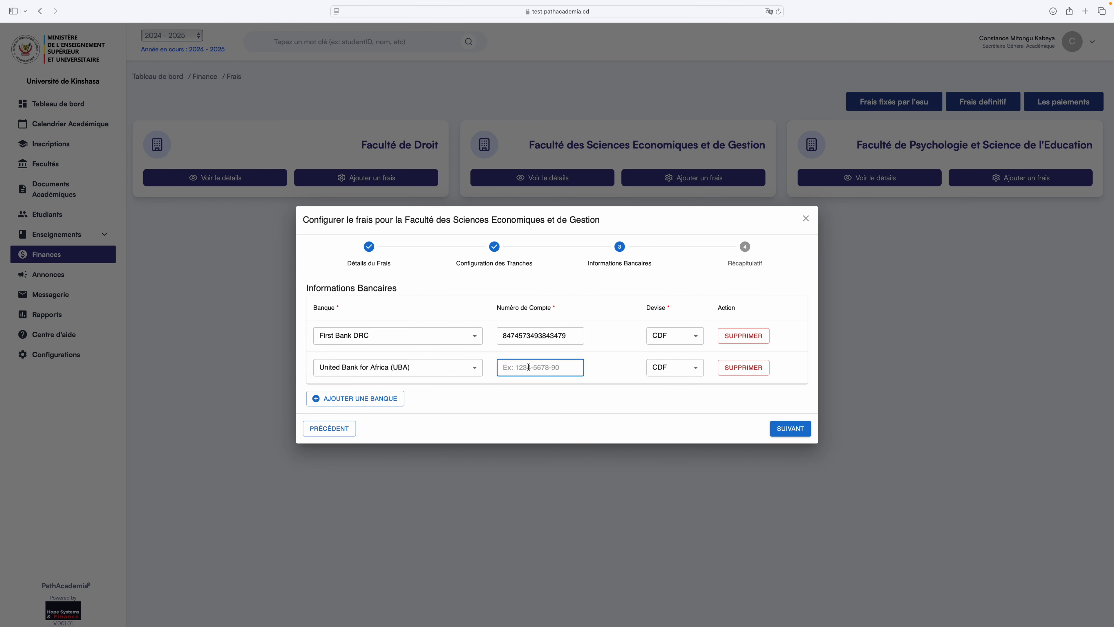
pyautogui.click(474, 368)
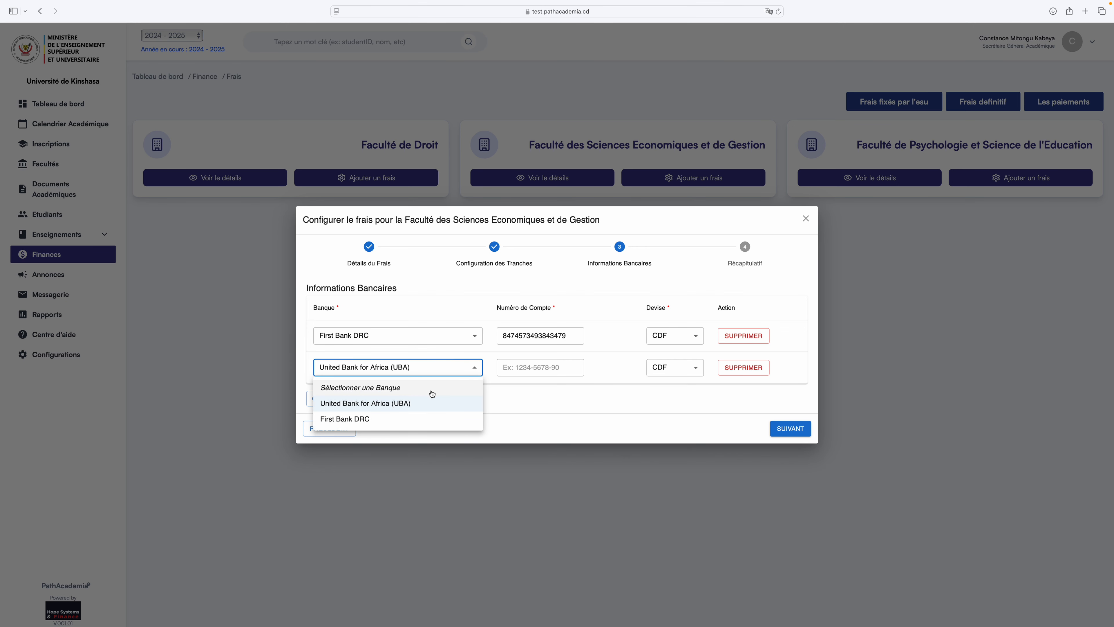
pyautogui.click(420, 418)
pyautogui.click(517, 367)
pyautogui.write('ç')
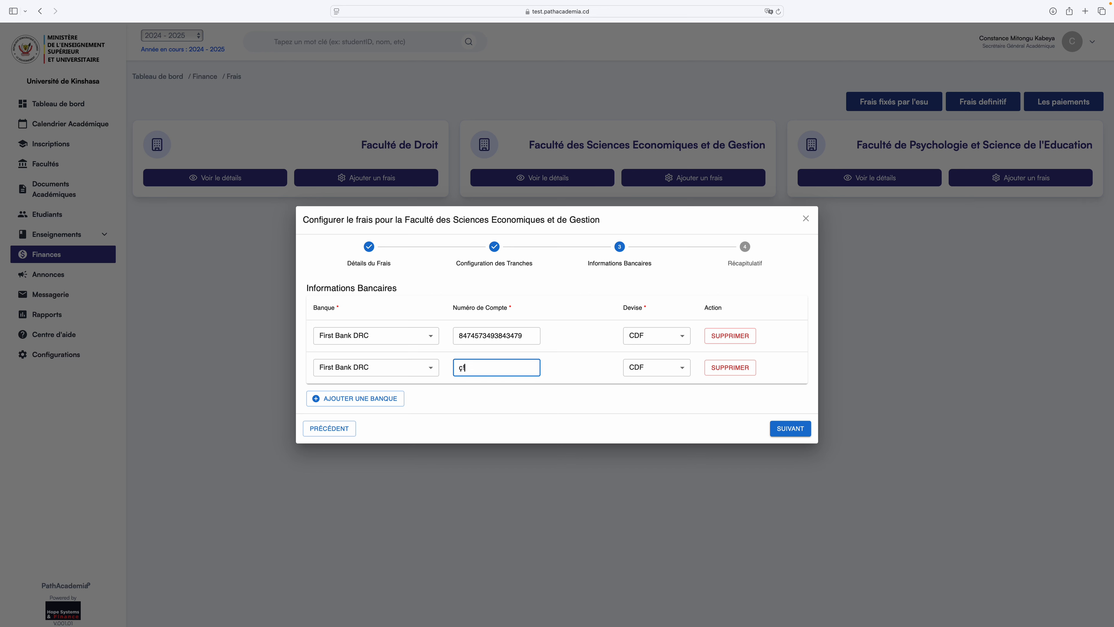
pyautogui.press('BackSpace')
# Set the second account's currency to USD.
pyautogui.click(669, 368)
pyautogui.click(653, 418)
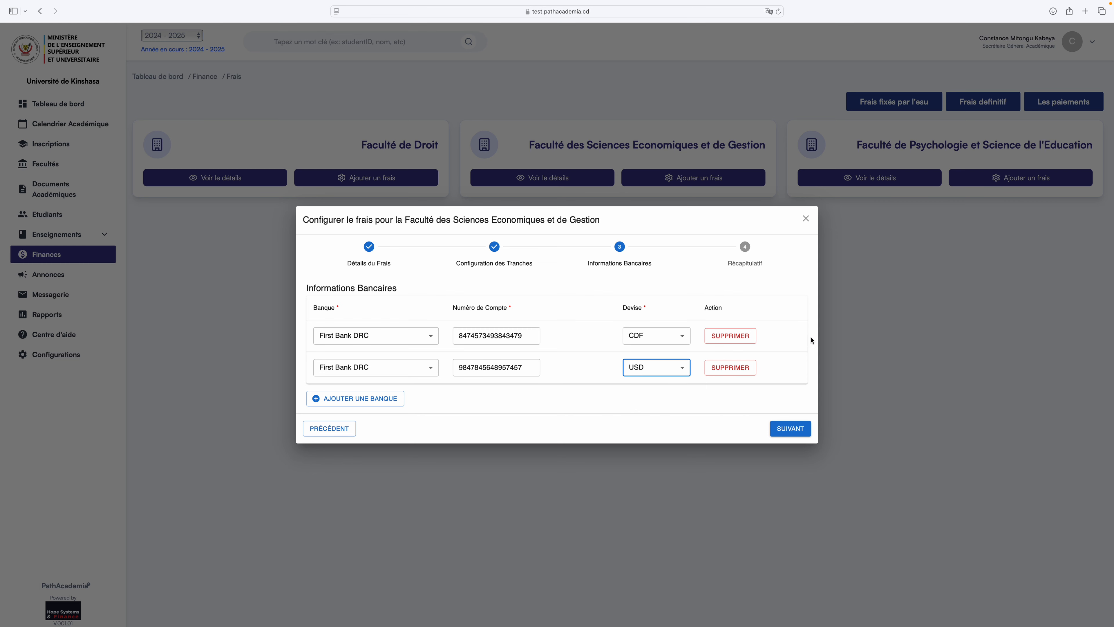
pyautogui.doubleClick(810, 319)
pyautogui.click(806, 280)
# Review the Relevé des notes summary across the mention cards and save it with AJOUTER.
pyautogui.click(791, 428)
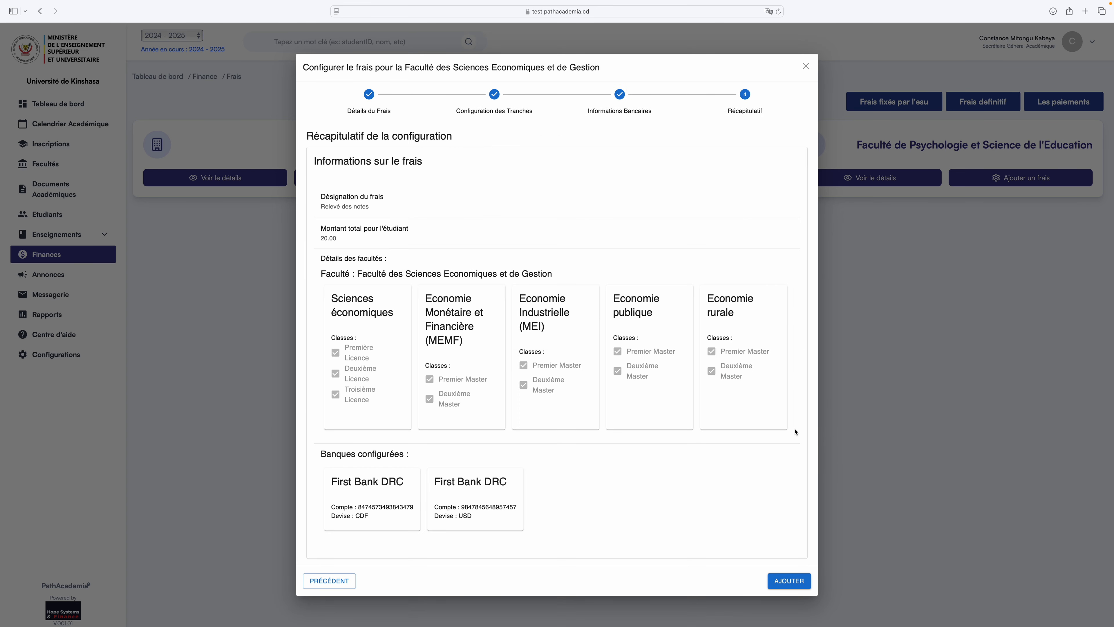
pyautogui.hscroll(10, 549, 397)
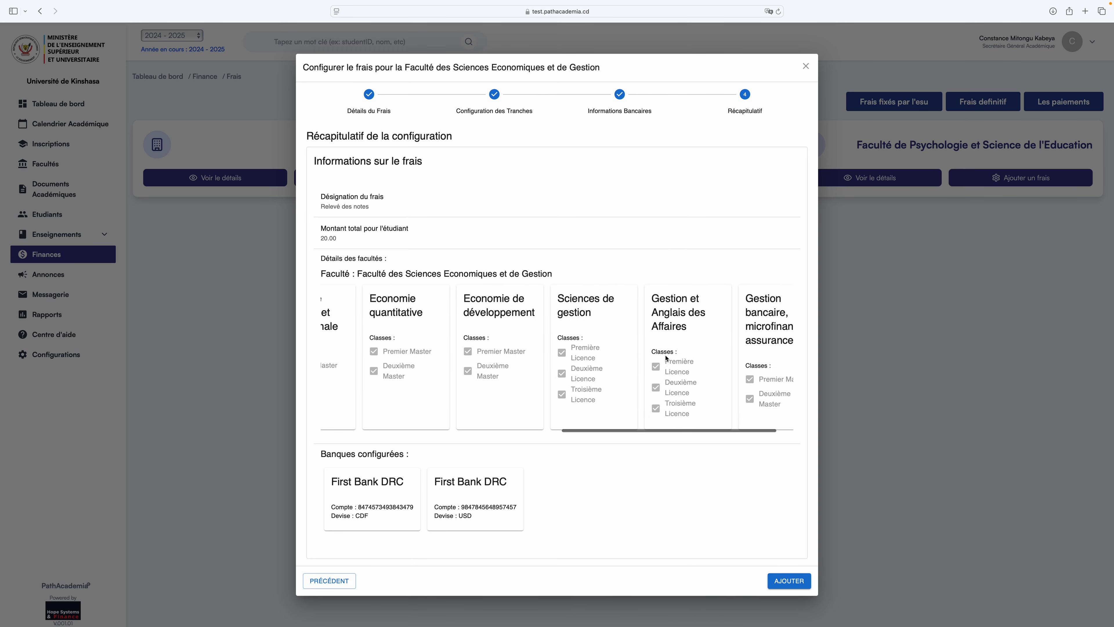
pyautogui.hscroll(-6, 675, 359)
pyautogui.hscroll(-3, 674, 360)
pyautogui.hscroll(10, 674, 359)
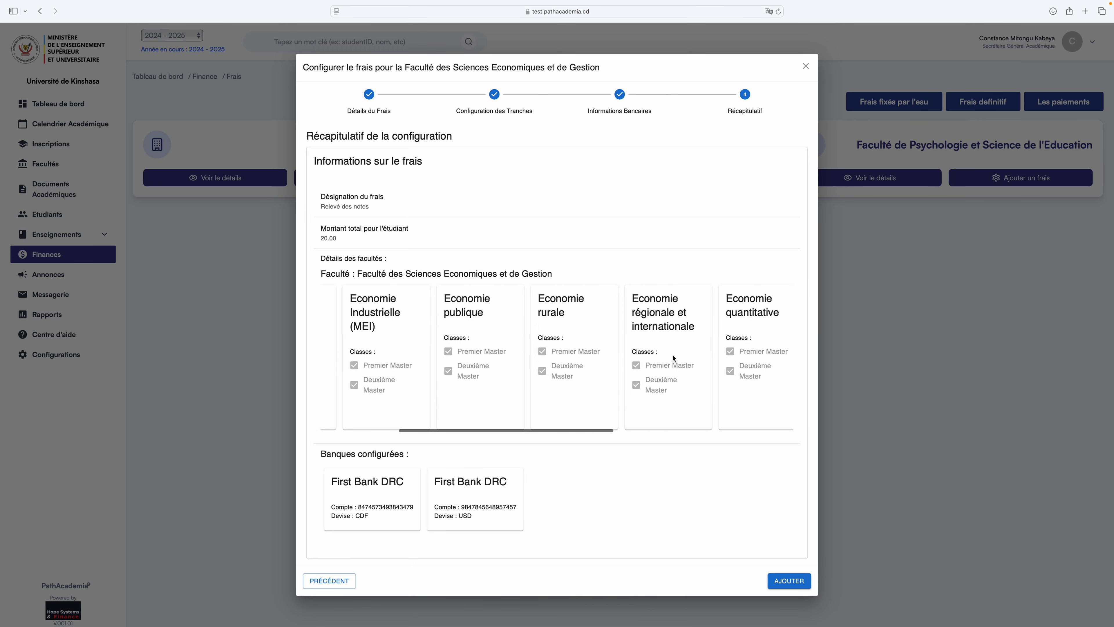
pyautogui.hscroll(-10, 674, 358)
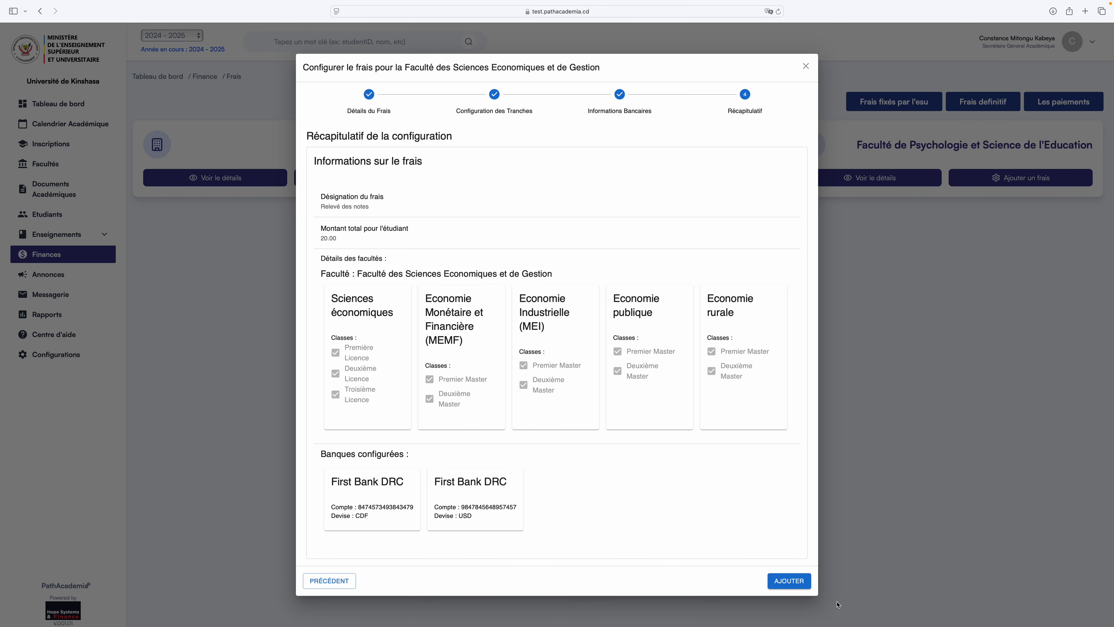
pyautogui.click(793, 583)
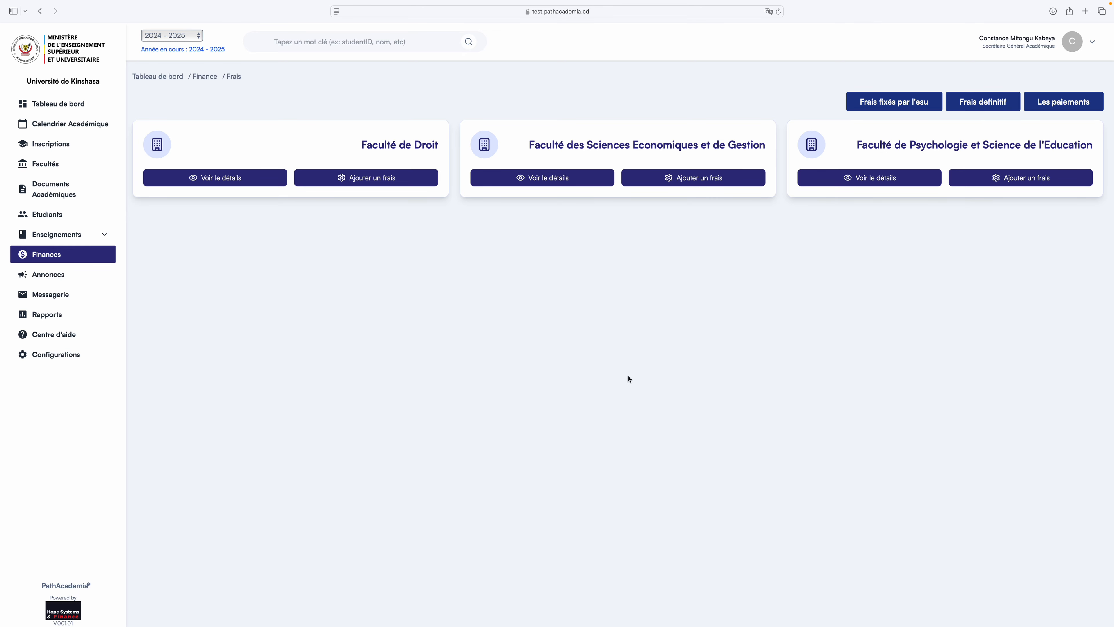
pyautogui.click(590, 185)
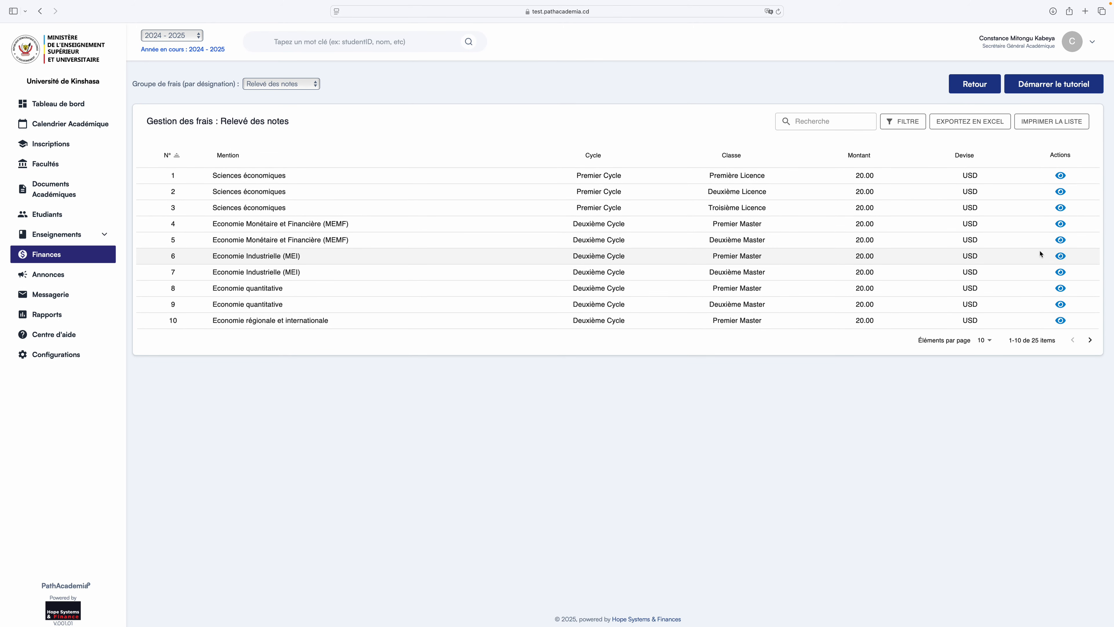
pyautogui.click(1091, 340)
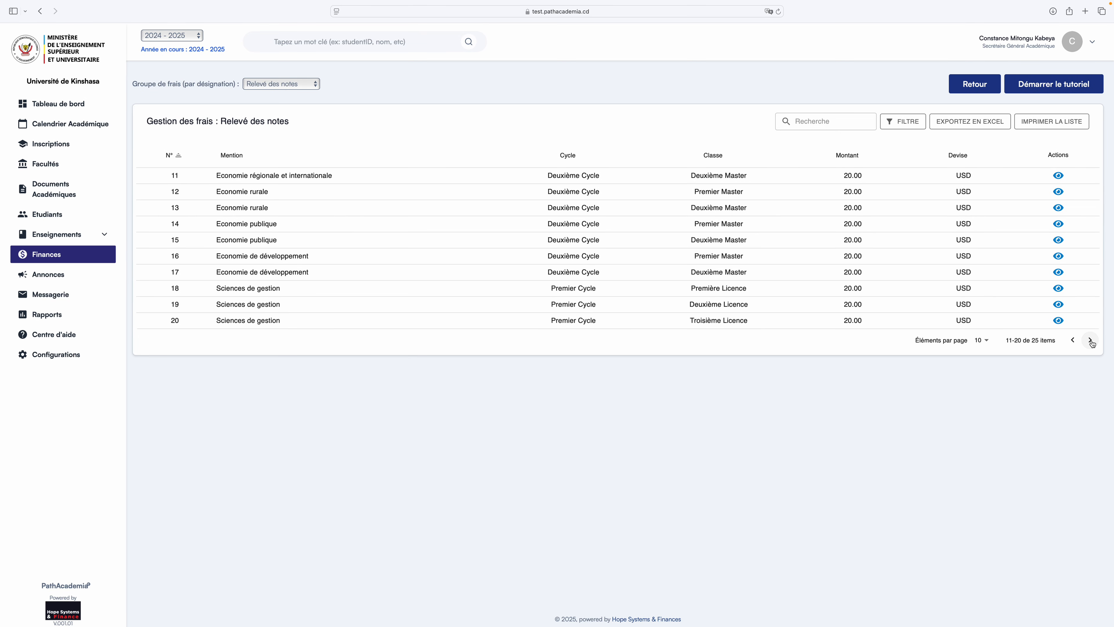
pyautogui.click(1091, 341)
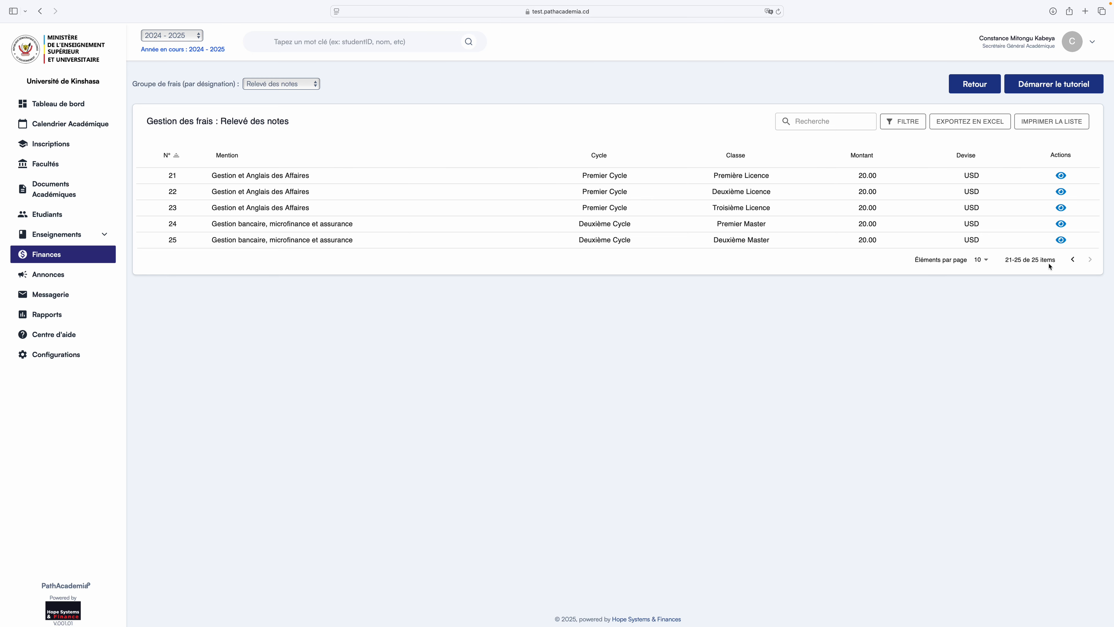
pyautogui.click(1073, 259)
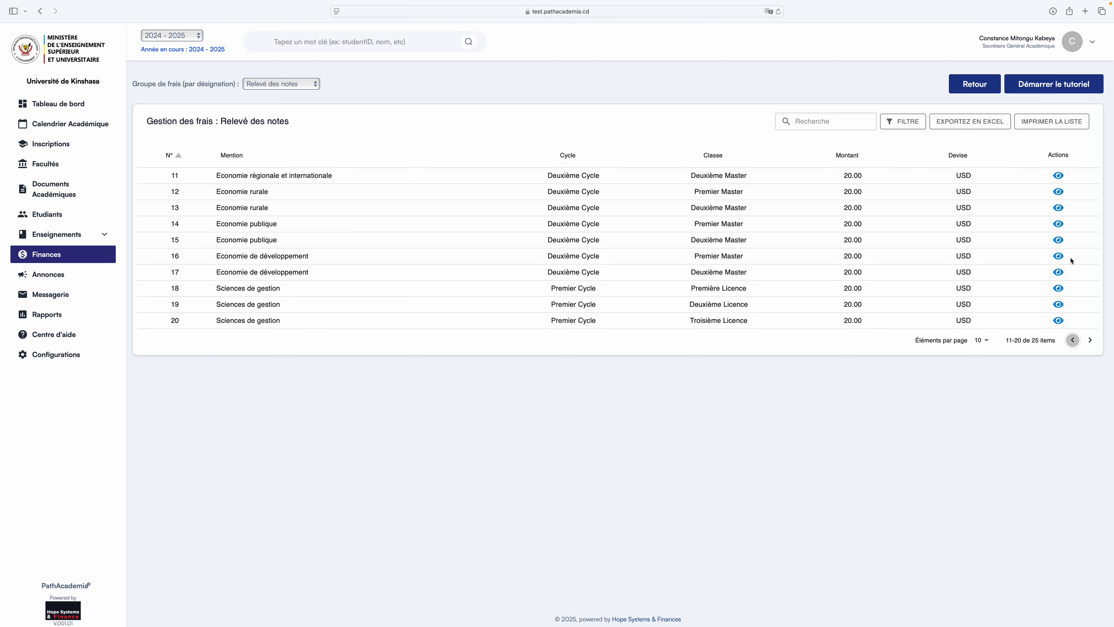
pyautogui.click(1073, 345)
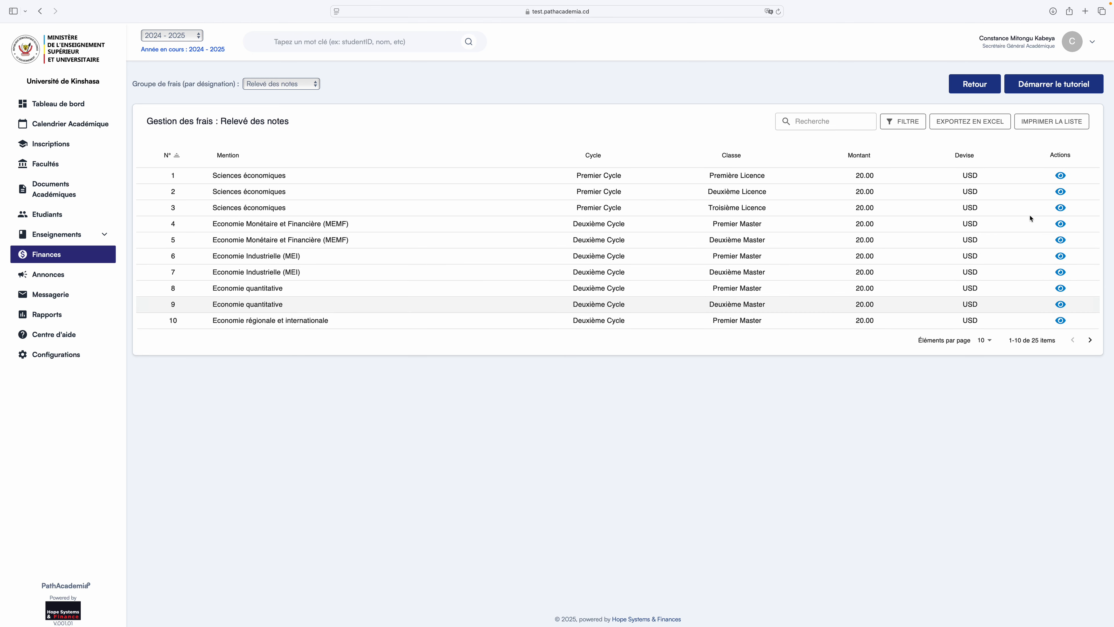
pyautogui.click(972, 87)
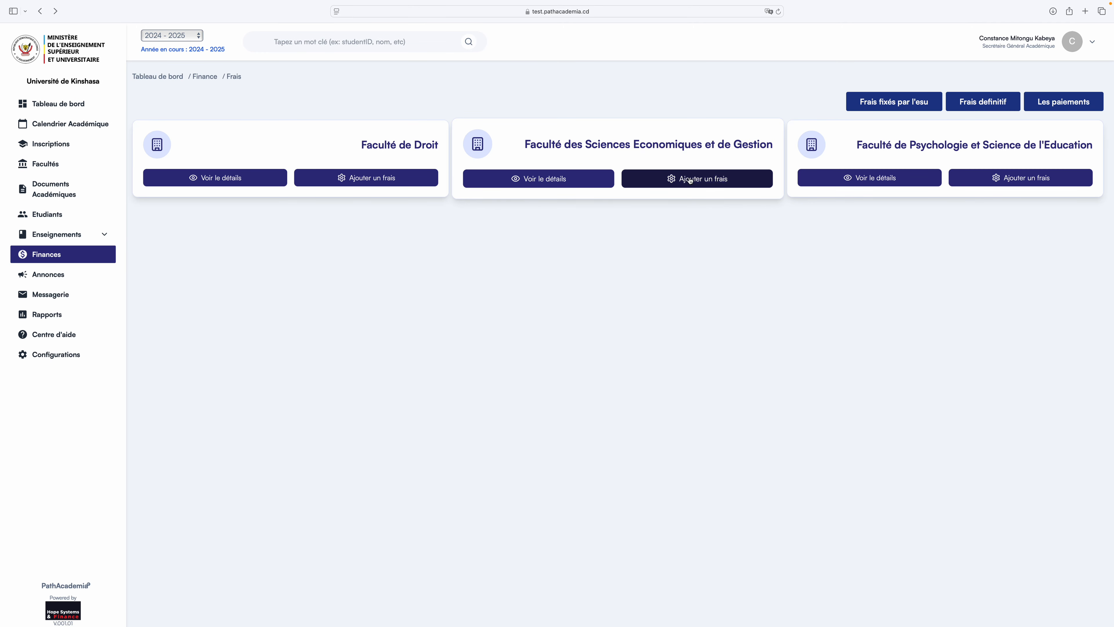
pyautogui.click(567, 181)
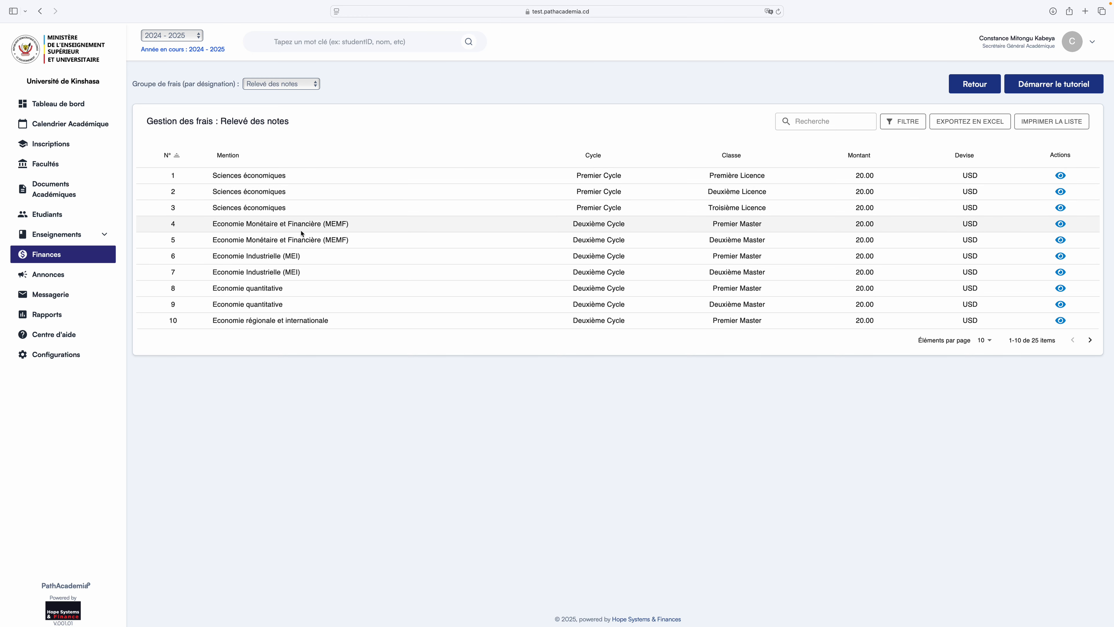
pyautogui.click(54, 259)
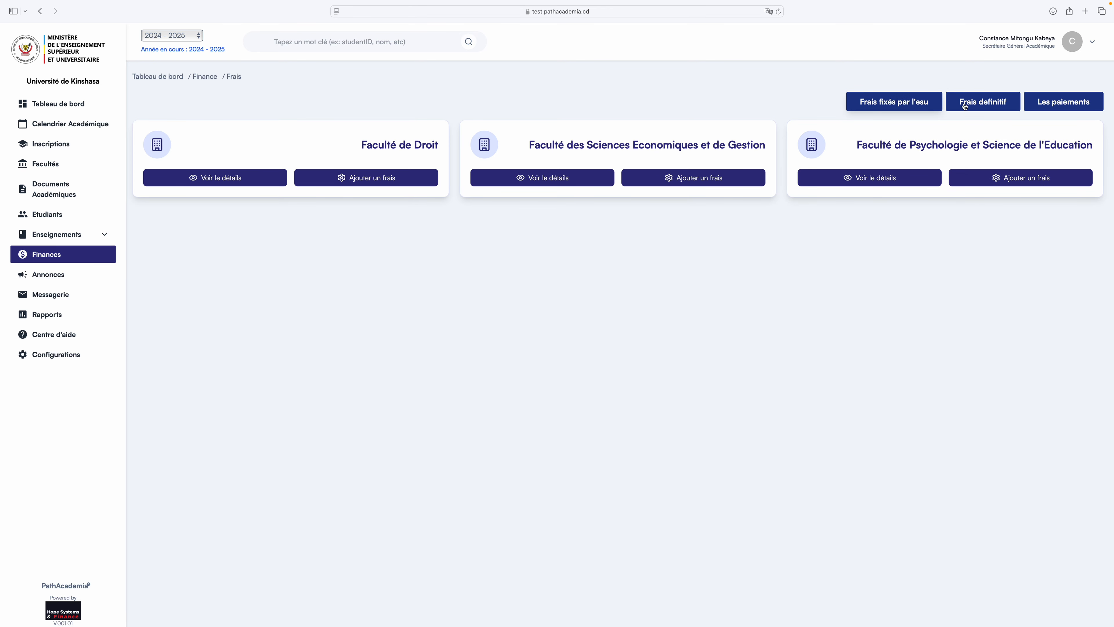
pyautogui.click(989, 103)
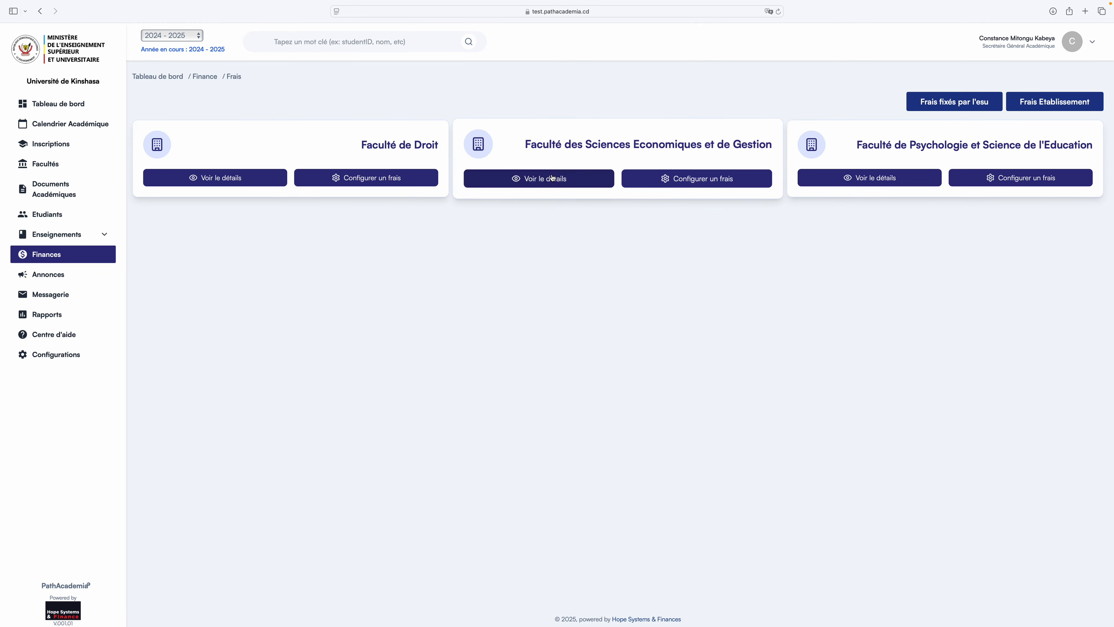
pyautogui.click(538, 181)
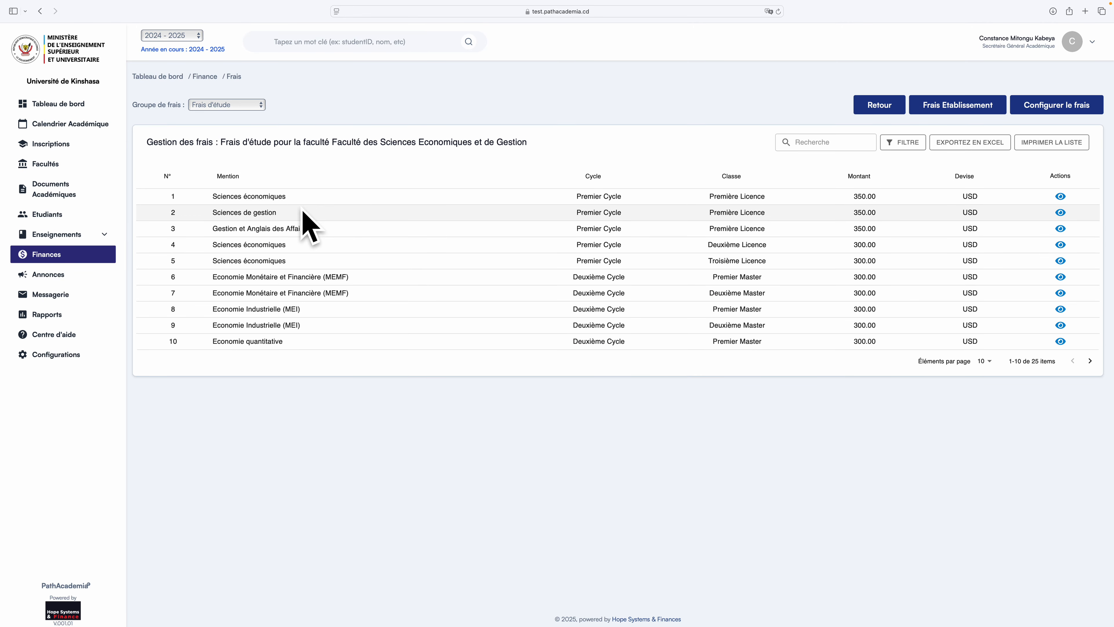
pyautogui.moveTo(250, 137); pyautogui.dragTo(377, 141)
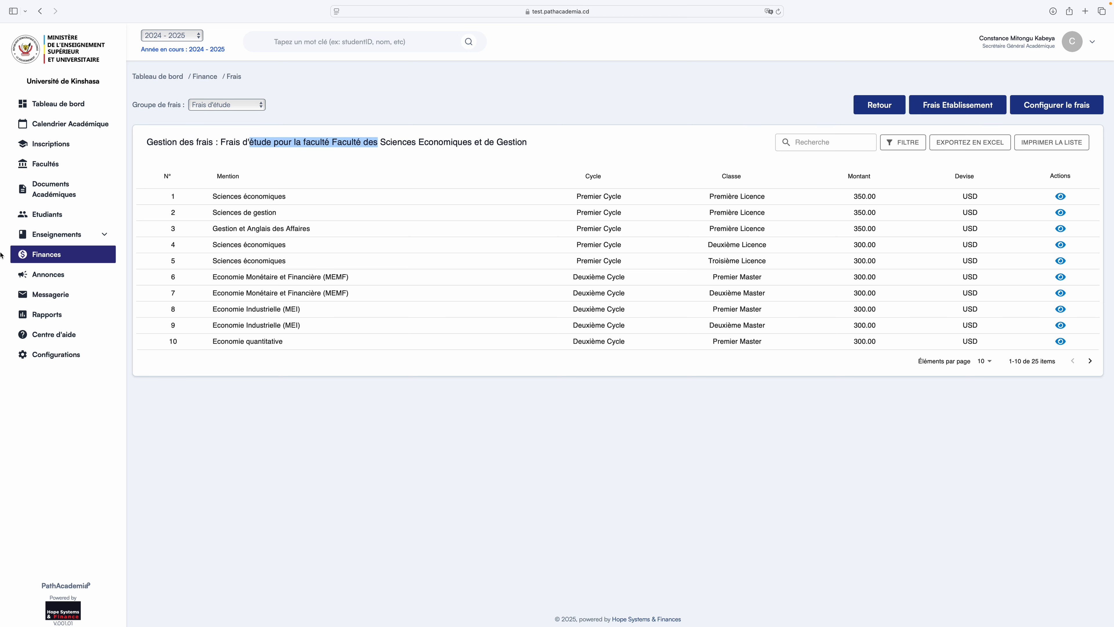
pyautogui.click(51, 257)
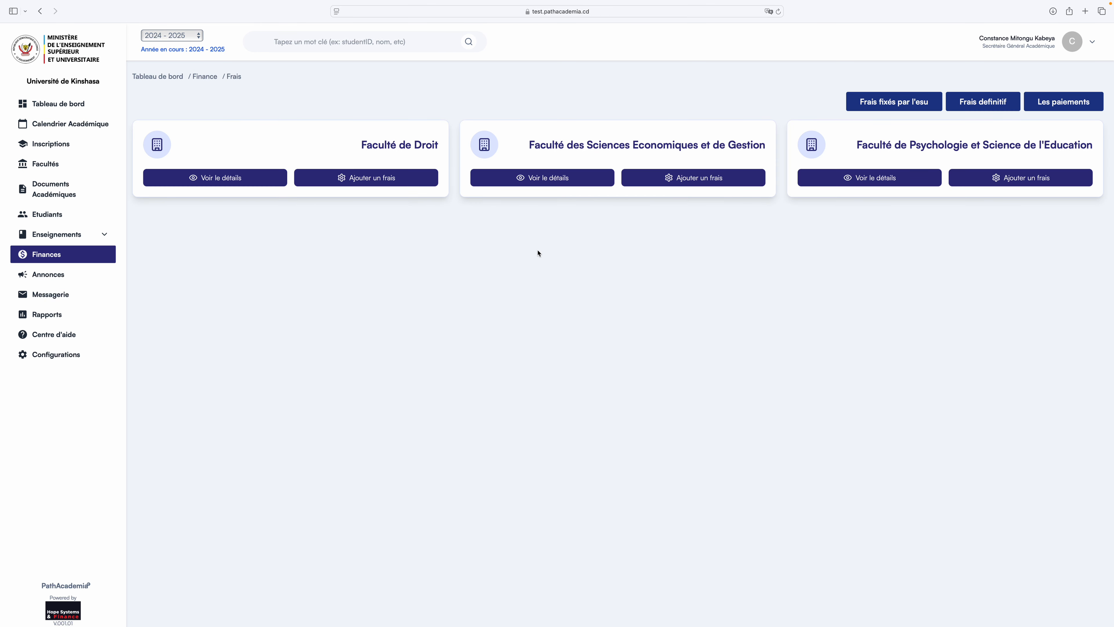
# Open the Economics faculty's fee details and highlight the Relevé des notes heading.
pyautogui.click(568, 182)
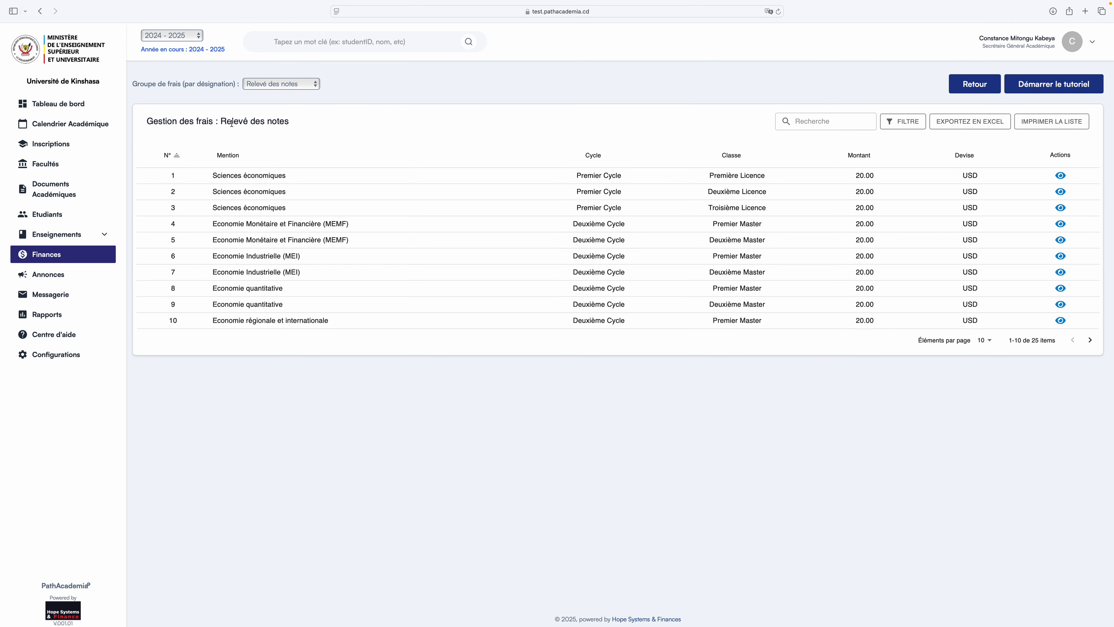
pyautogui.moveTo(222, 122); pyautogui.dragTo(291, 123)
pyautogui.click(227, 120)
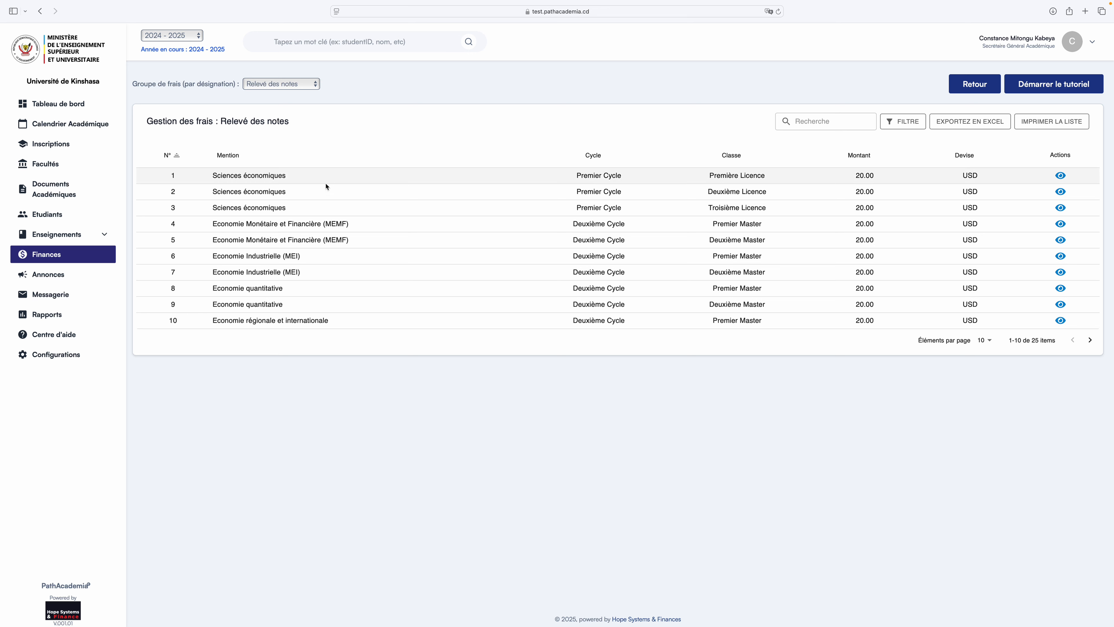
pyautogui.moveTo(221, 124); pyautogui.dragTo(292, 123)
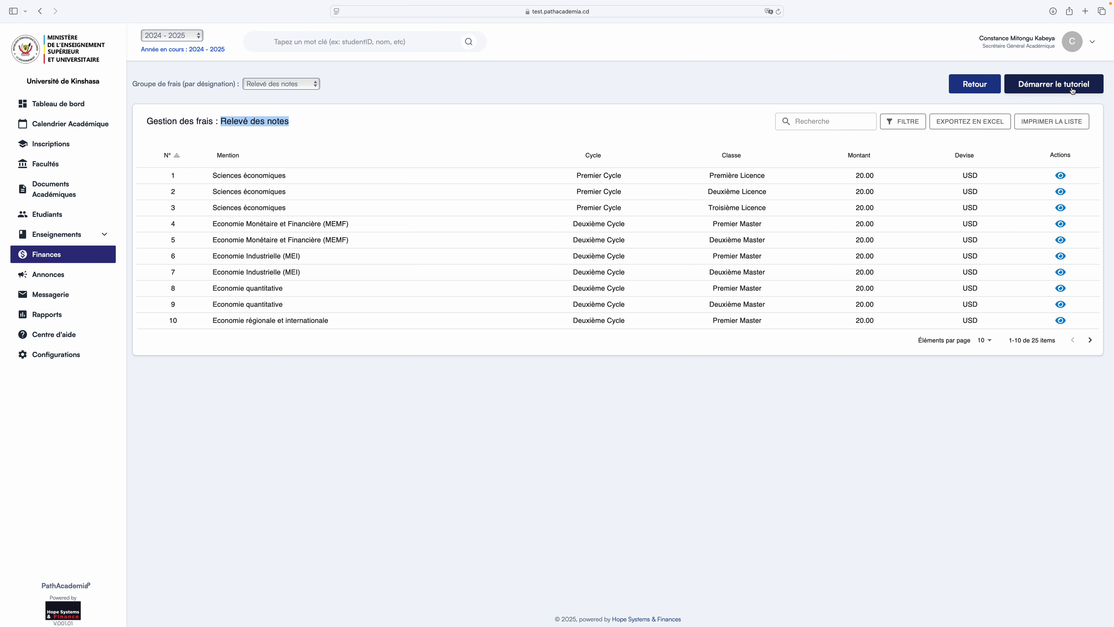
# Return to the faculty overview, check the Economics Frais d'étude fees, then log out.
pyautogui.click(986, 85)
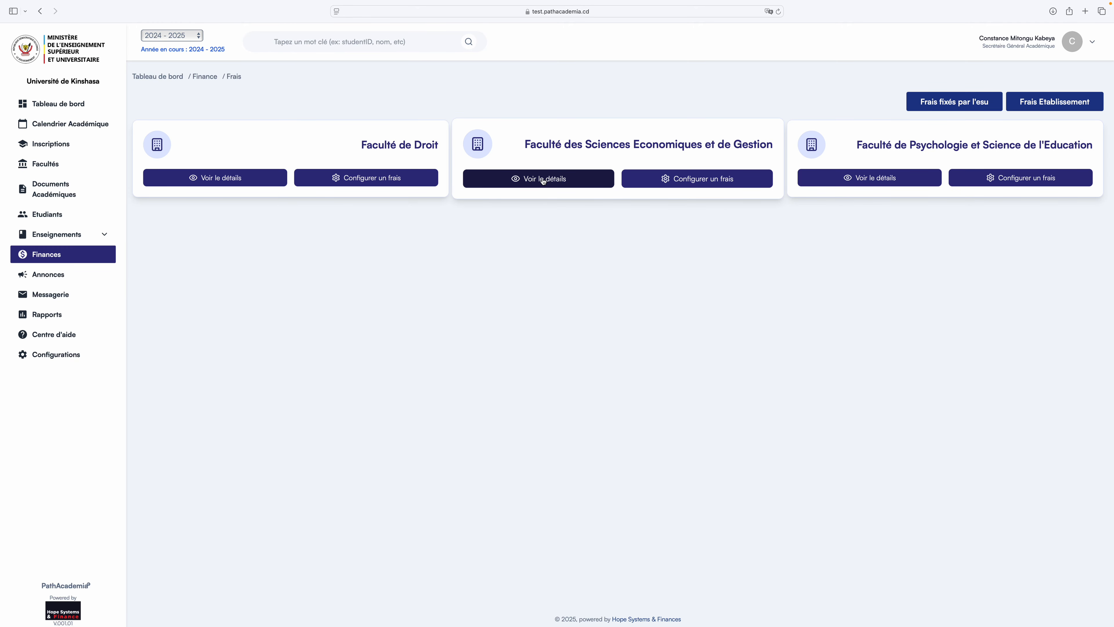
pyautogui.click(544, 181)
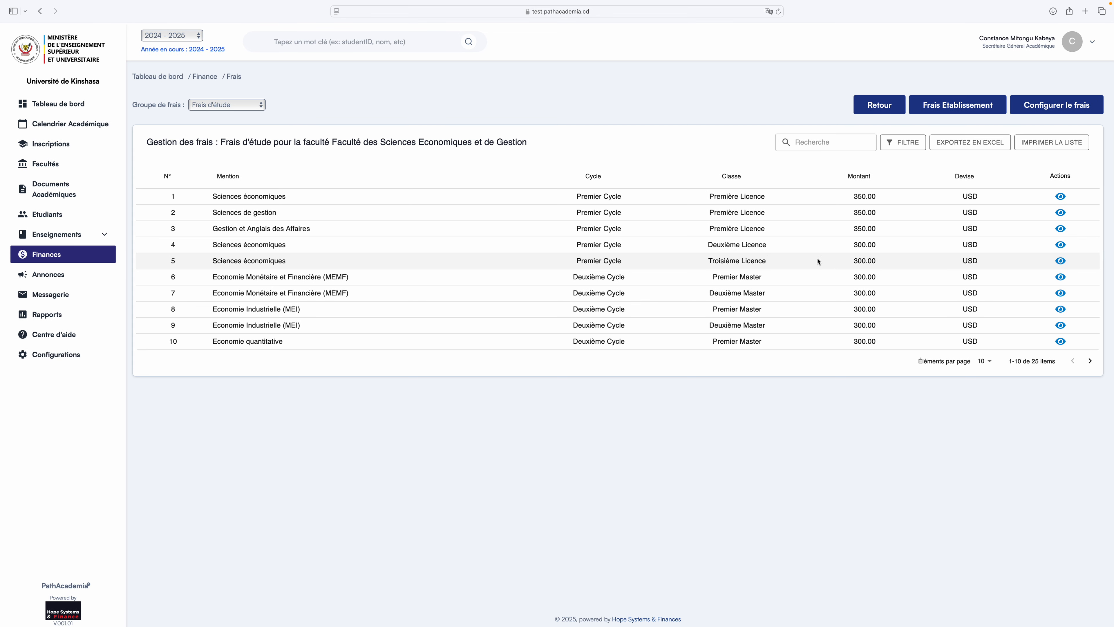
pyautogui.click(879, 106)
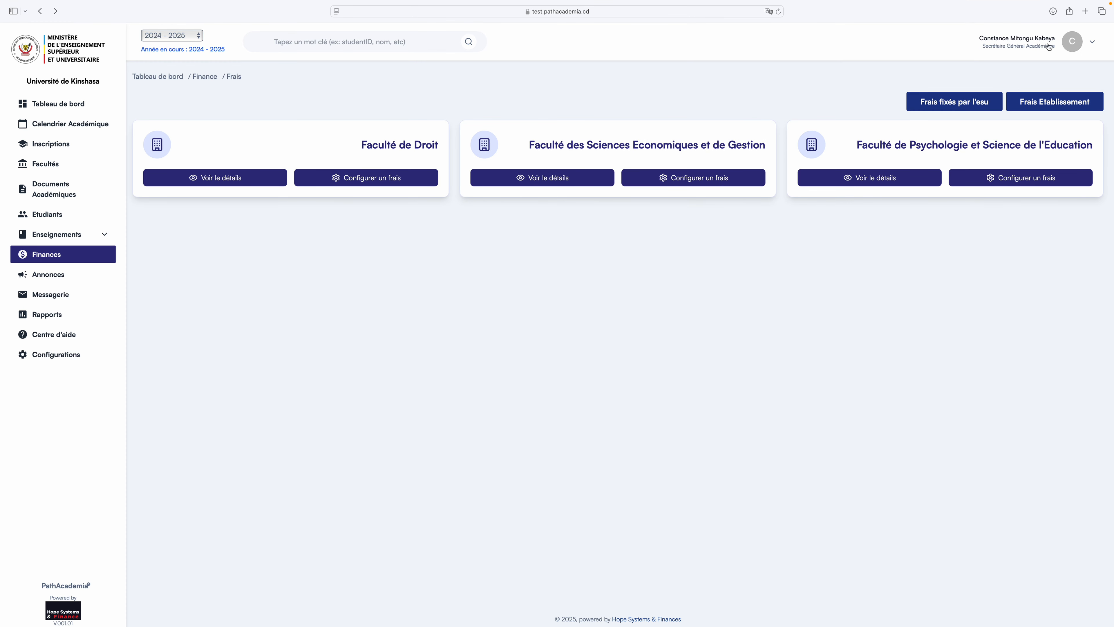
pyautogui.click(1095, 44)
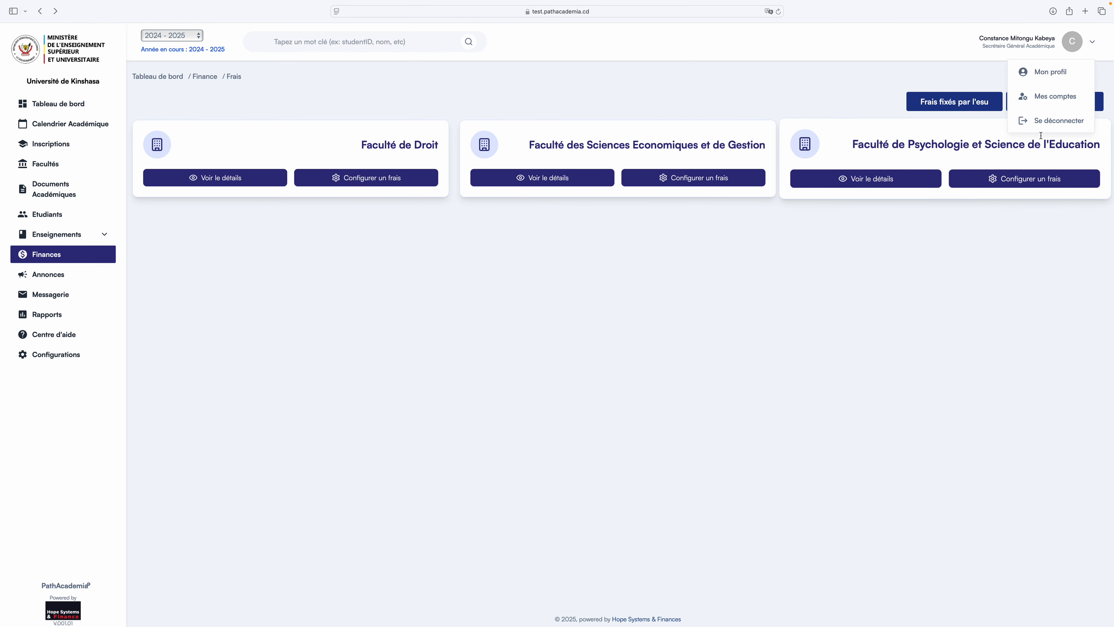
pyautogui.click(1044, 121)
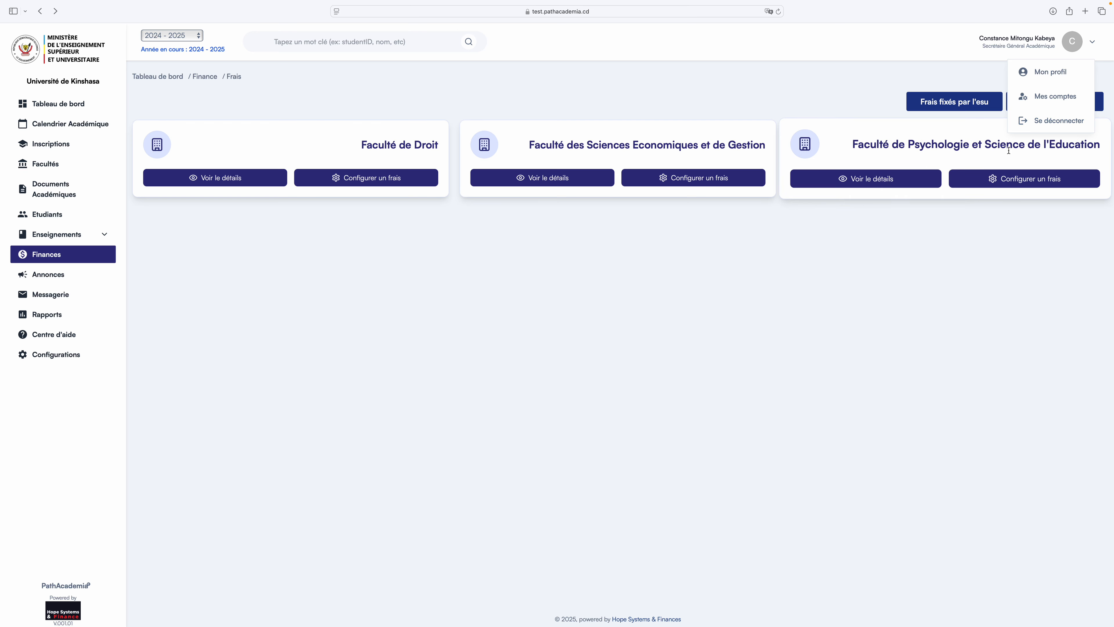